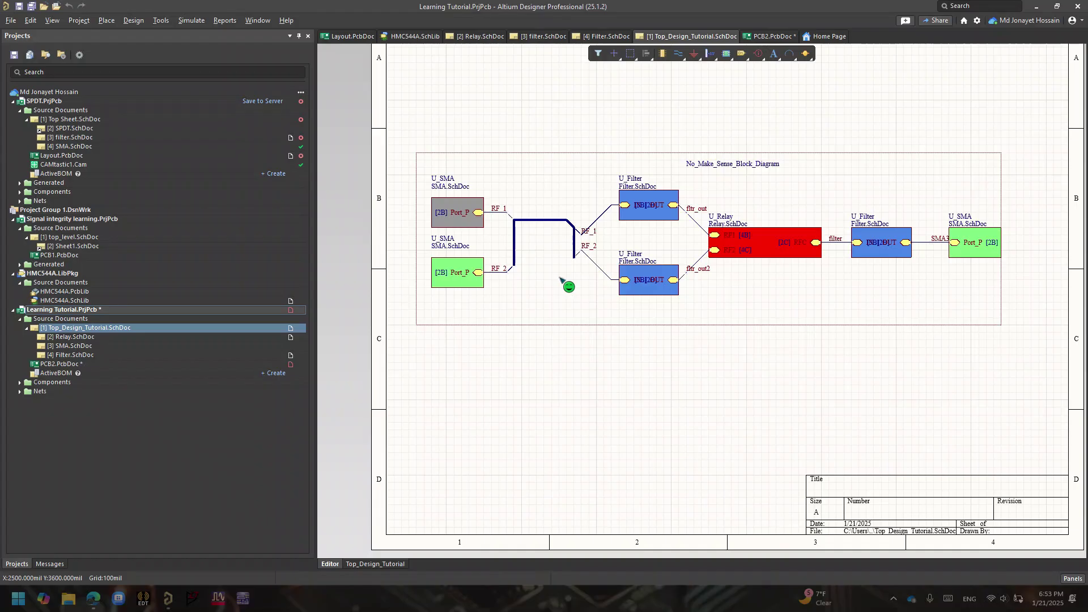
Step: Examine the RF_1 and RF_2 net labels where the SMA and filter sheet symbols join the bus
ctrl+scroll(560, 279, up, 4)
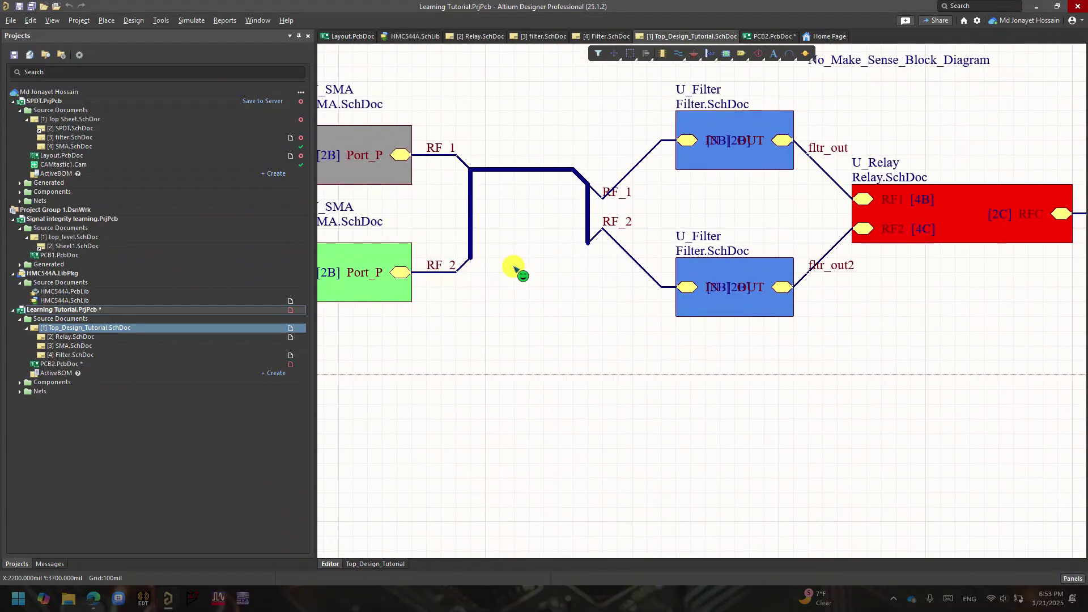
right_drag(515, 267, 613, 389)
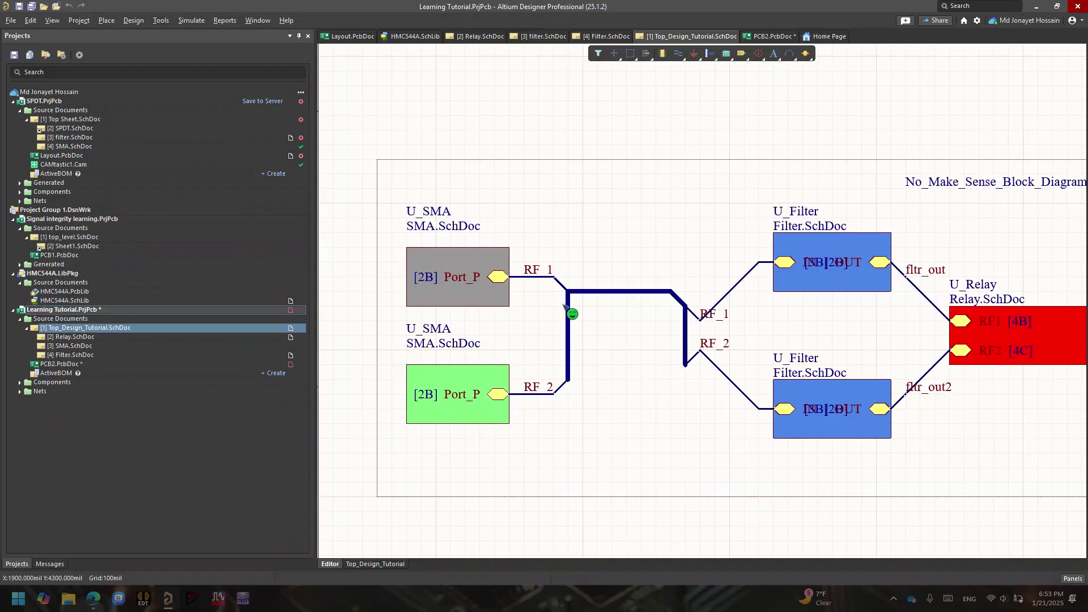
click(539, 271)
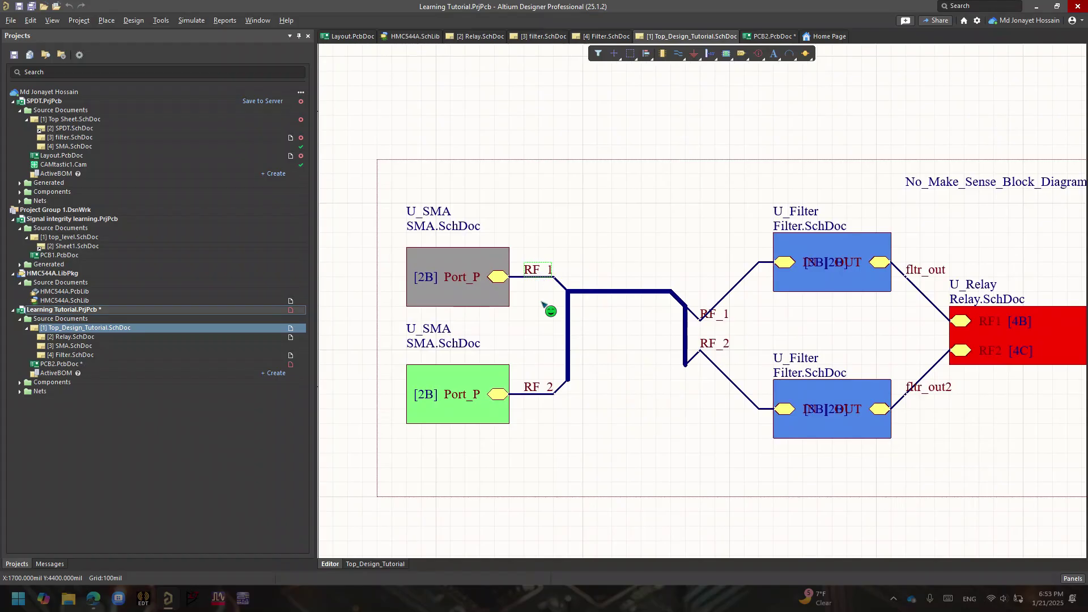
click(701, 352)
click(716, 317)
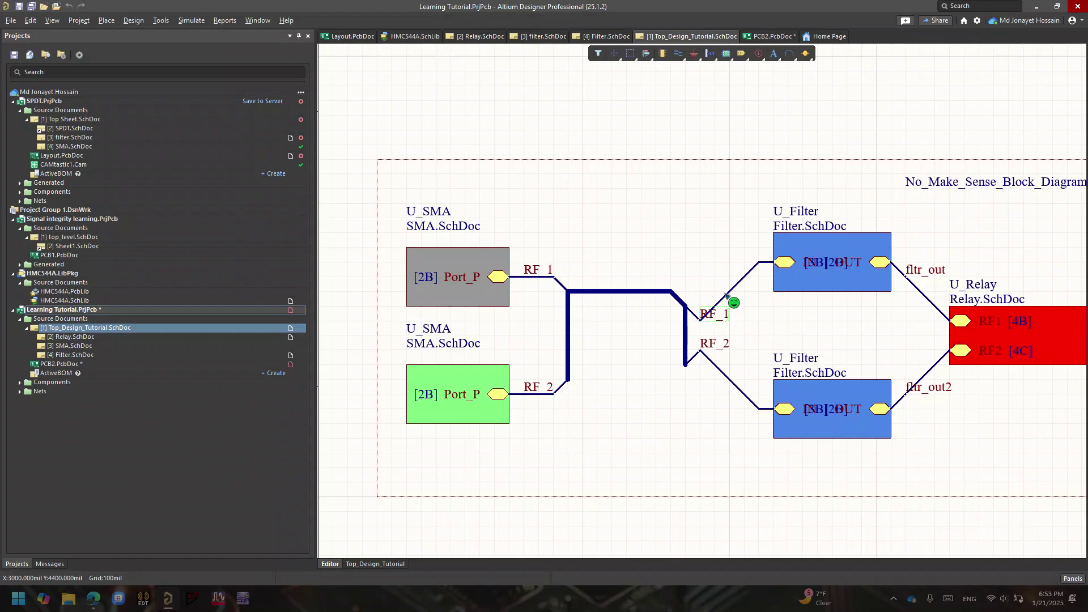
ctrl+scroll(726, 295, down, 3)
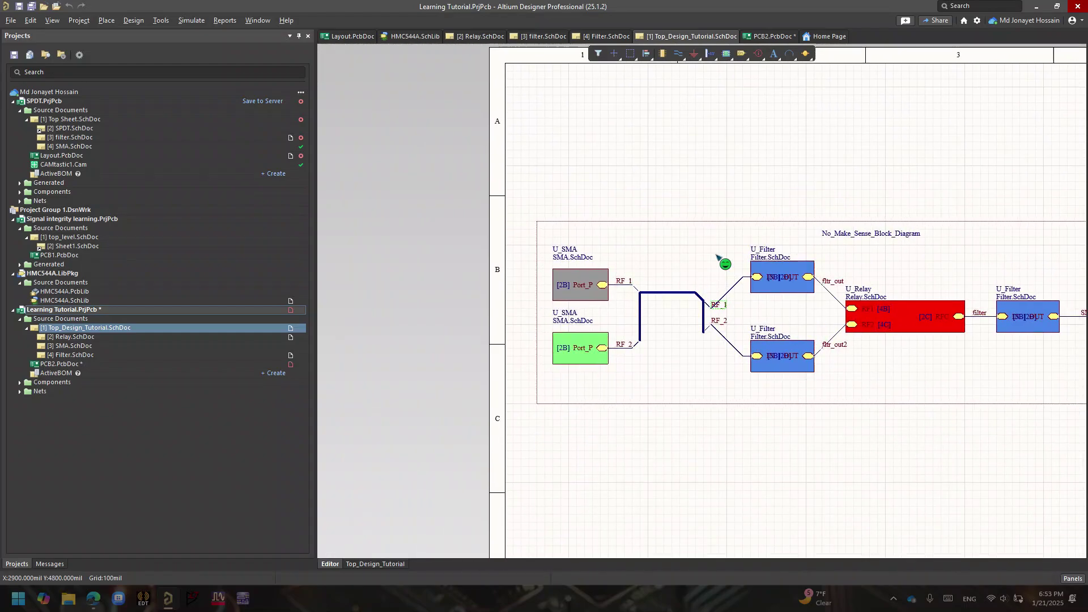
right_drag(707, 246, 627, 238)
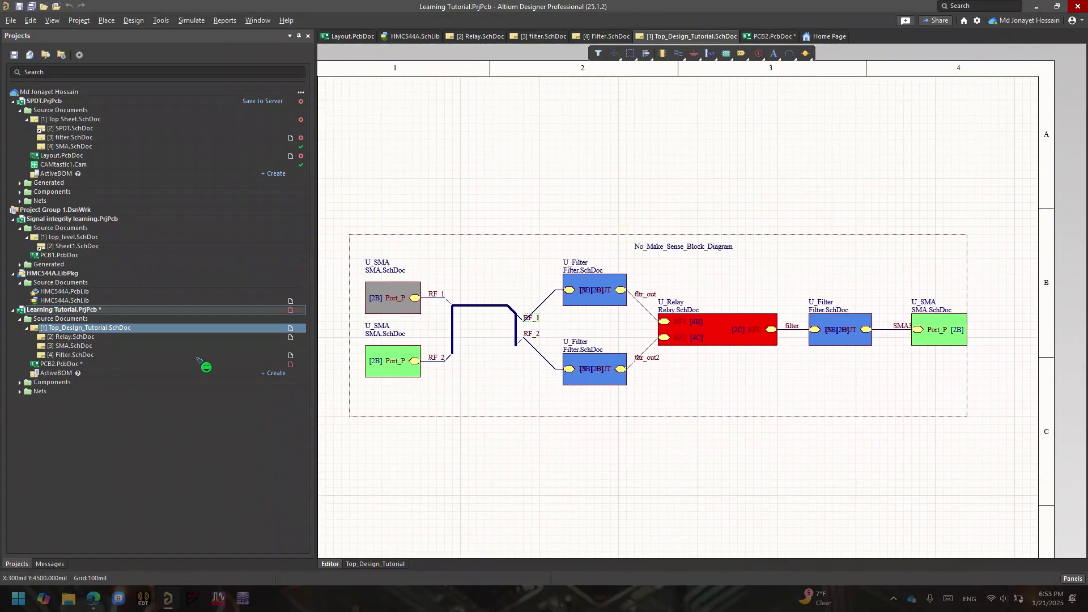
Step: Open the Learning Tutorial project options and try toggling component class generation for Top_Design_Tutorial.SchDoc
click(79, 20)
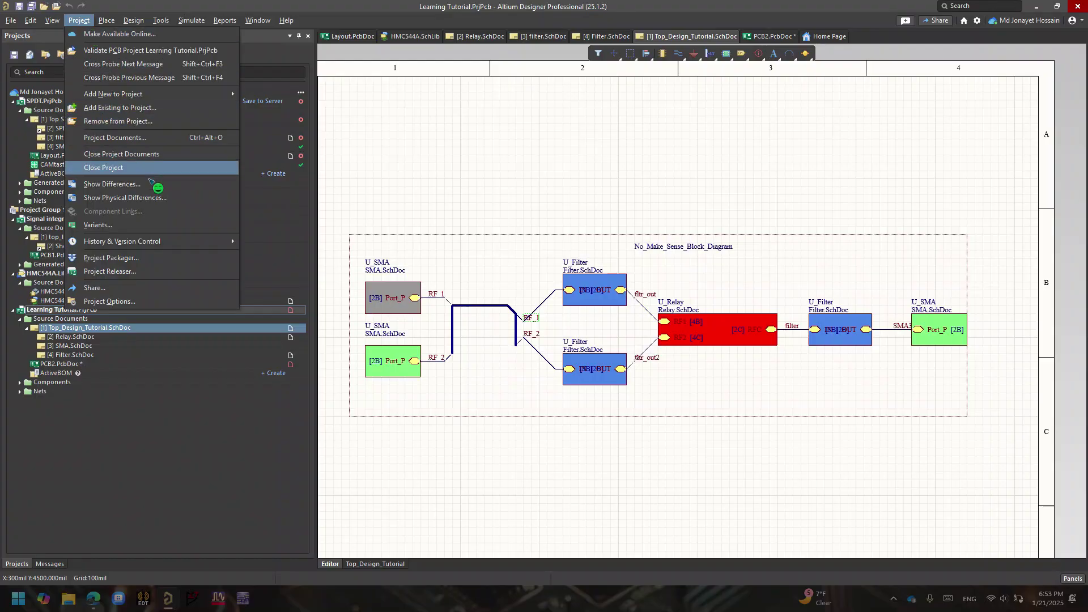
click(128, 301)
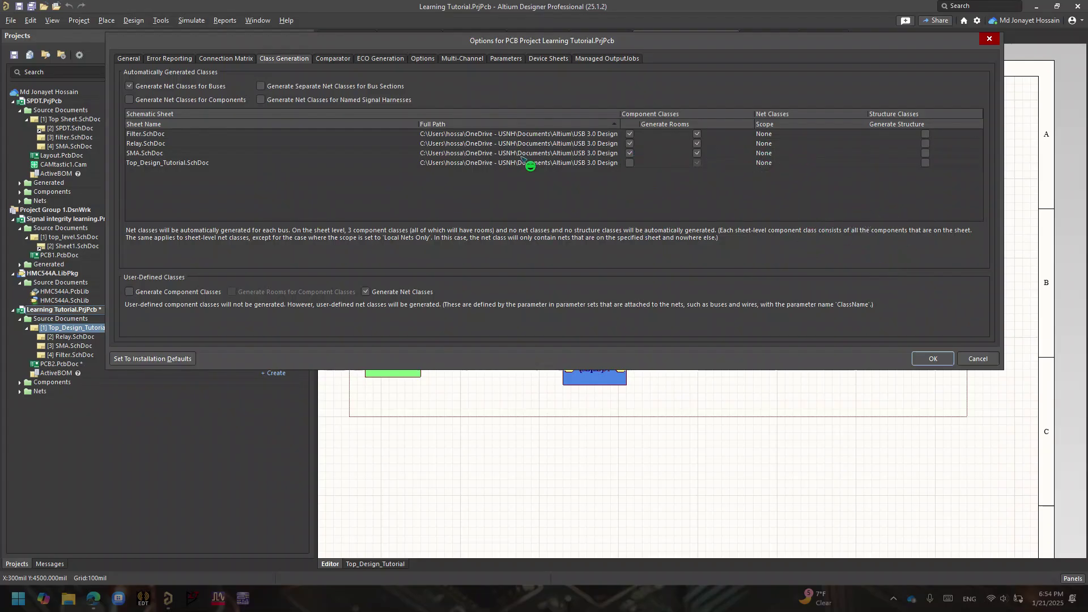
click(629, 163)
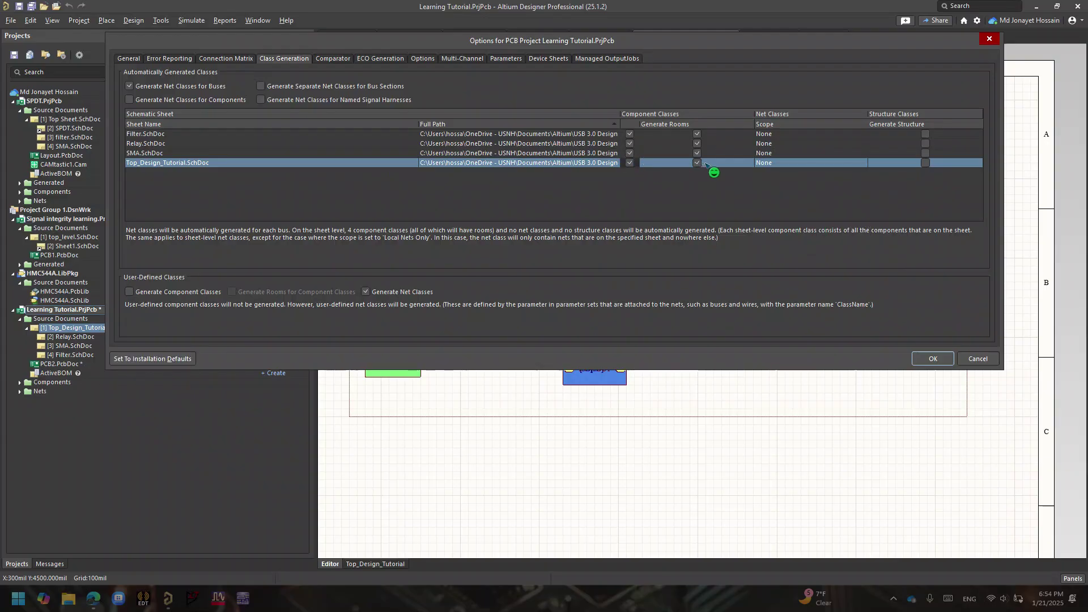
click(629, 162)
click(629, 163)
click(629, 162)
Step: Turn room generation off and back on for Filter.SchDoc, Relay.SchDoc and SMA.SchDoc
click(697, 134)
click(698, 143)
click(697, 152)
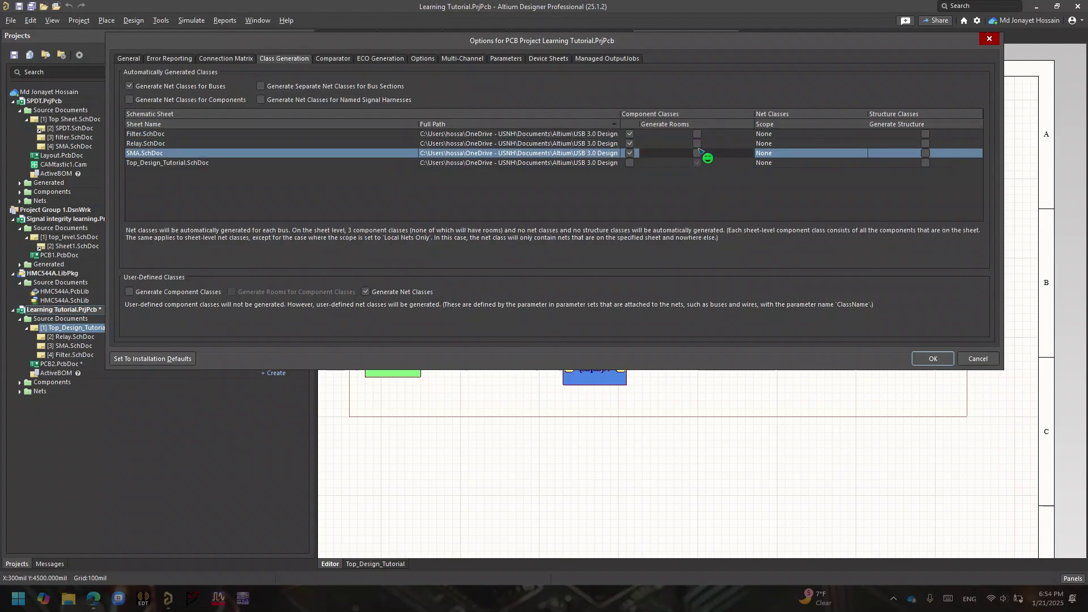
click(697, 142)
click(697, 134)
click(697, 153)
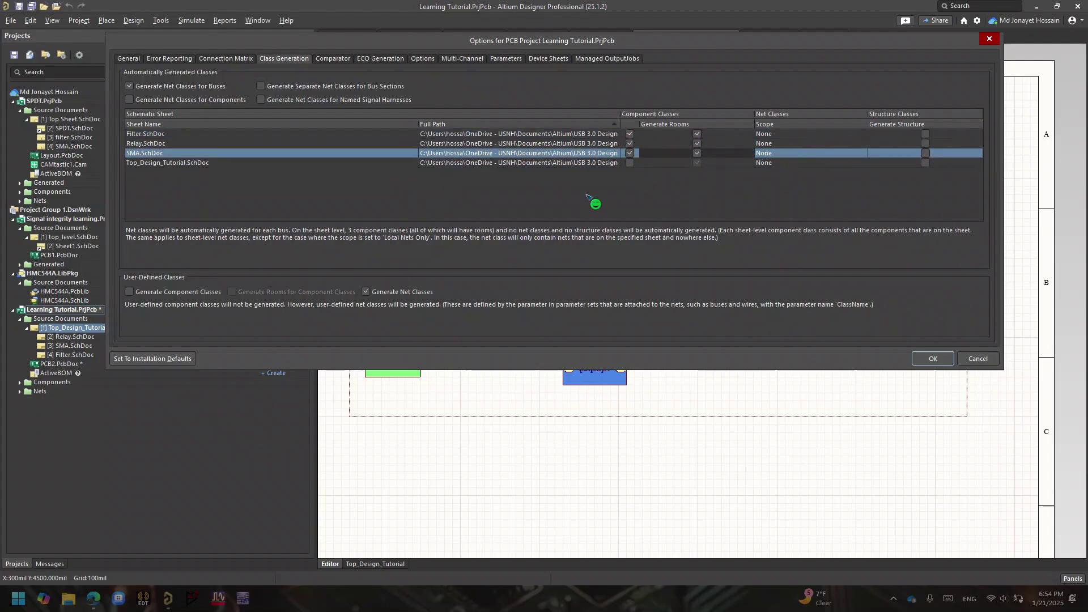
Step: Toggle the top sheet's component classes and Filter.SchDoc's rooms, restore both settings, and accept the project options
click(629, 162)
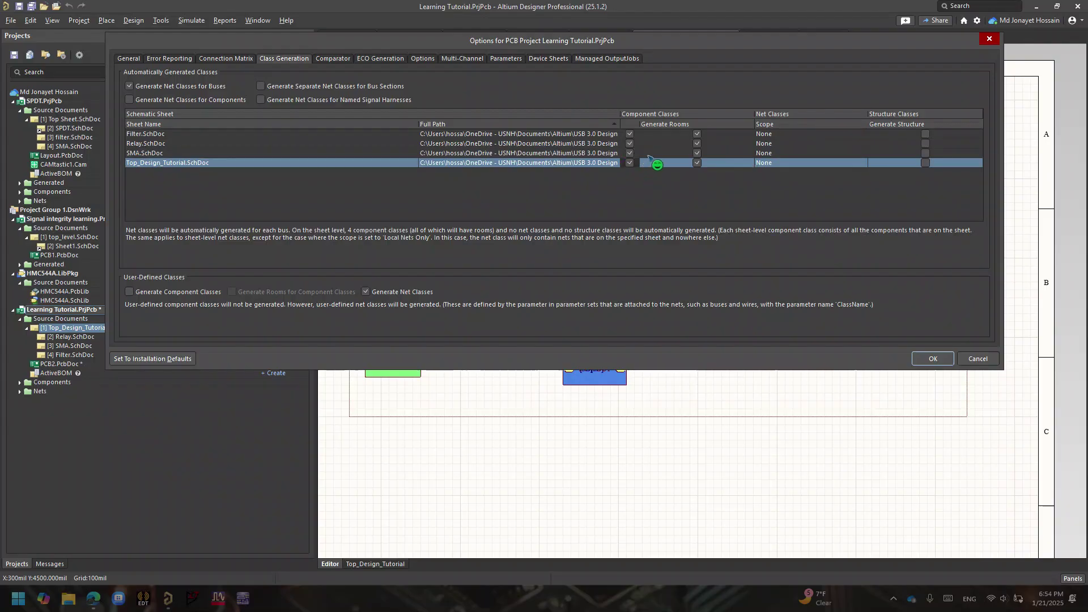
click(630, 162)
drag(177, 278, 210, 268)
click(691, 128)
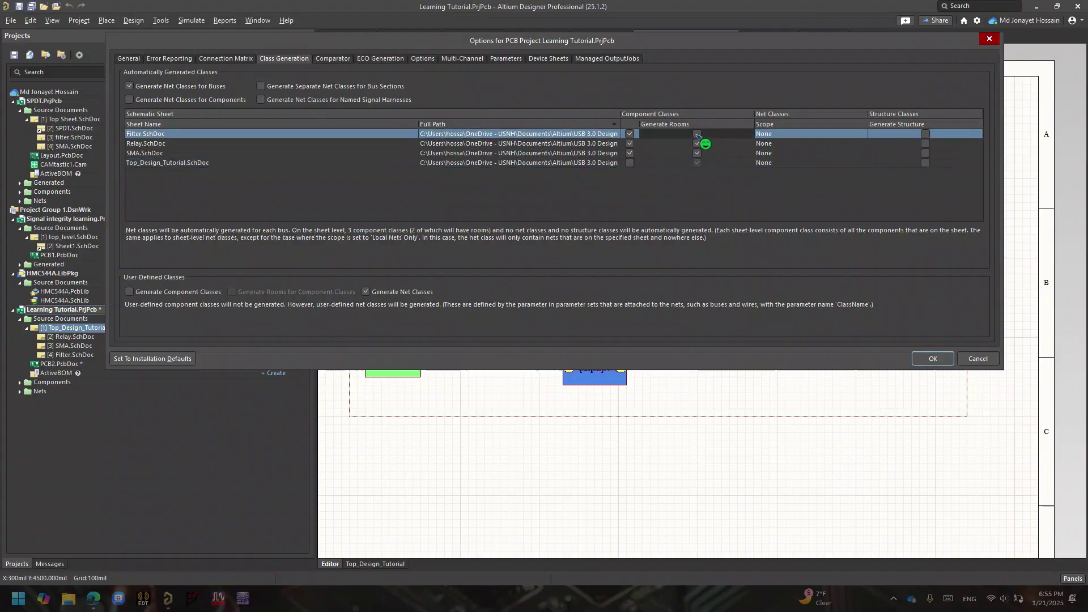
click(697, 134)
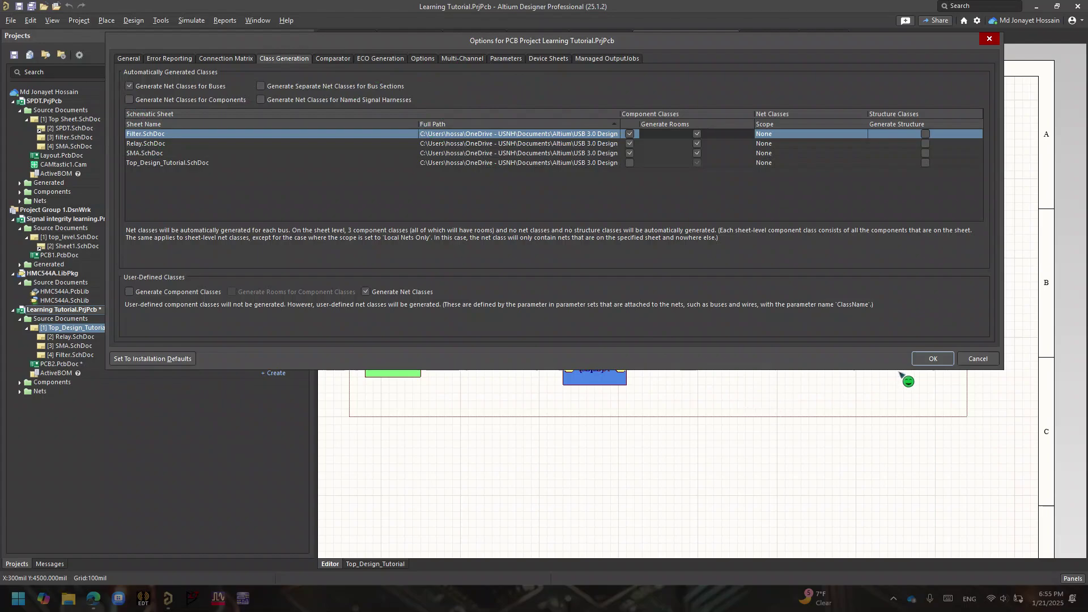
click(951, 359)
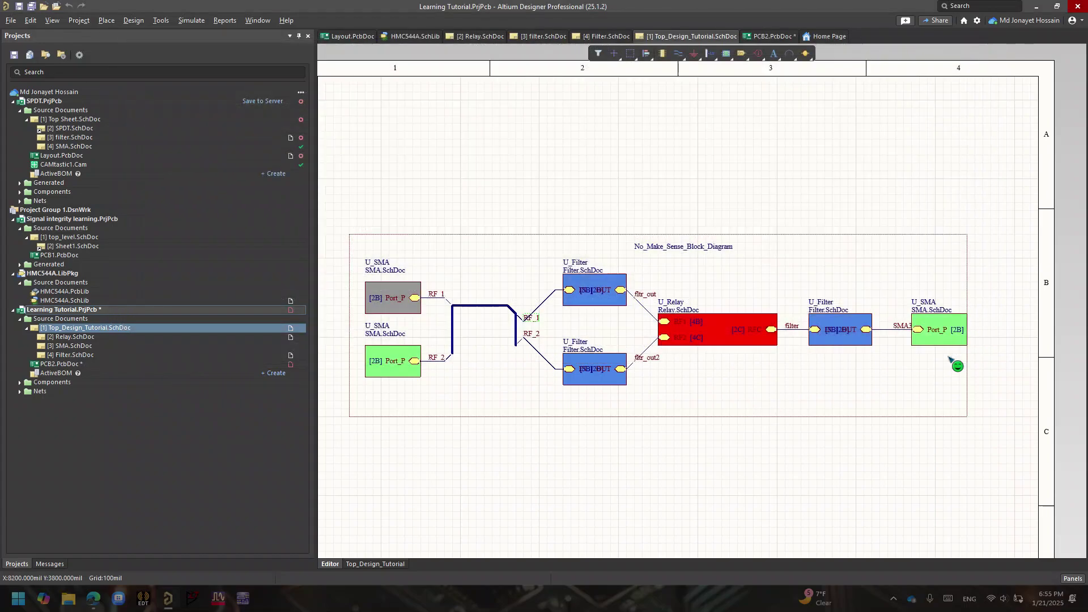
Step: Update PCB2.PcbDoc from the schematic by validating and executing the engineering change order
click(134, 21)
click(147, 28)
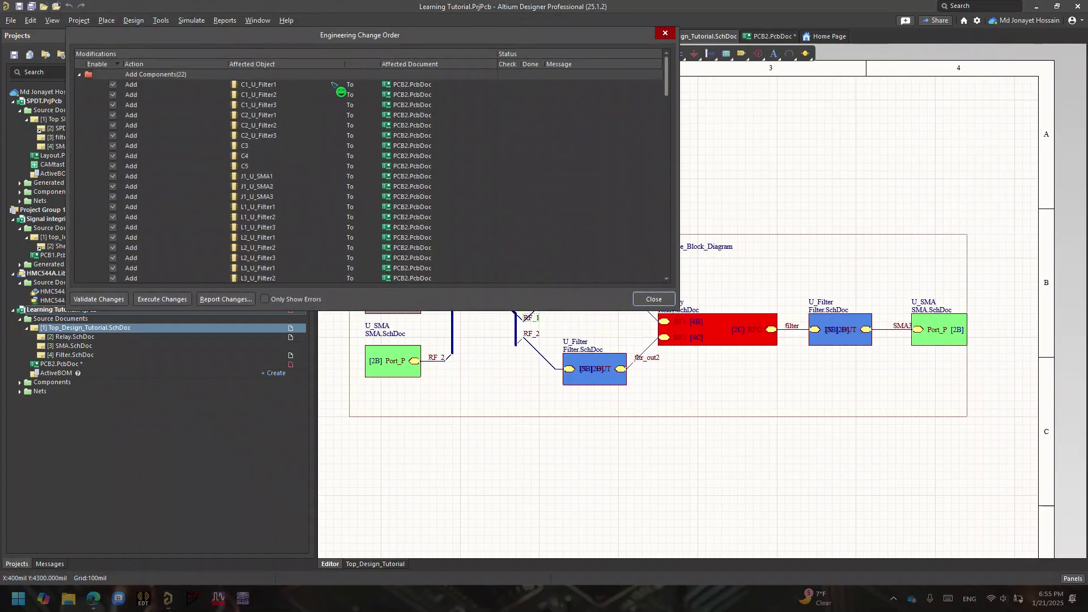
click(103, 300)
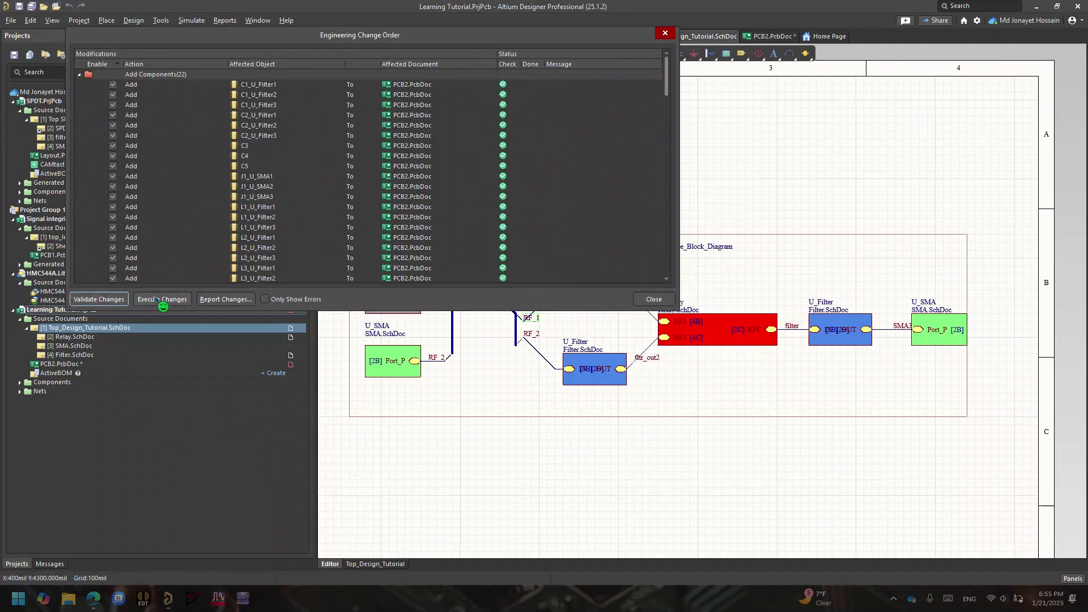
click(188, 300)
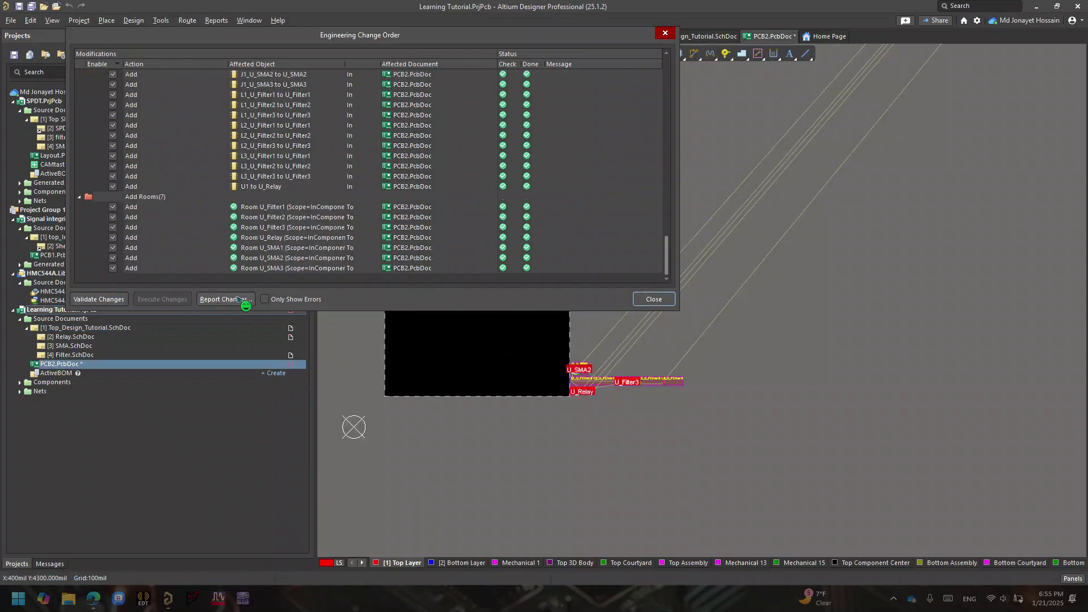
click(649, 299)
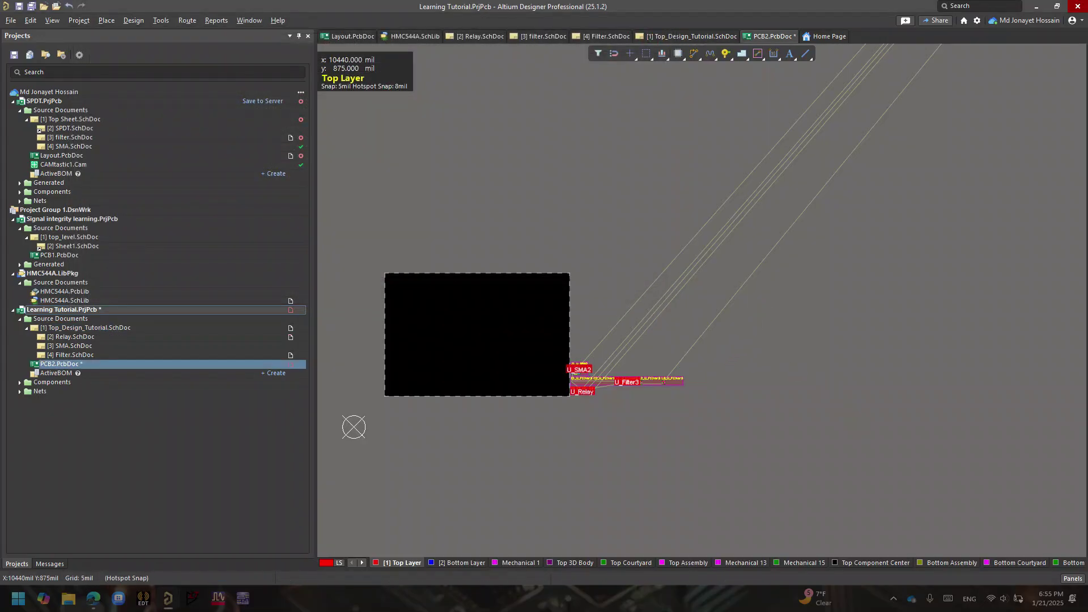
Step: Inspect the imported U_SMA2, U_Filter3 and U_Relay rooms beside the board
ctrl+scroll(675, 391, up, 4)
right_drag(607, 403, 830, 377)
ctrl+scroll(724, 402, up, 3)
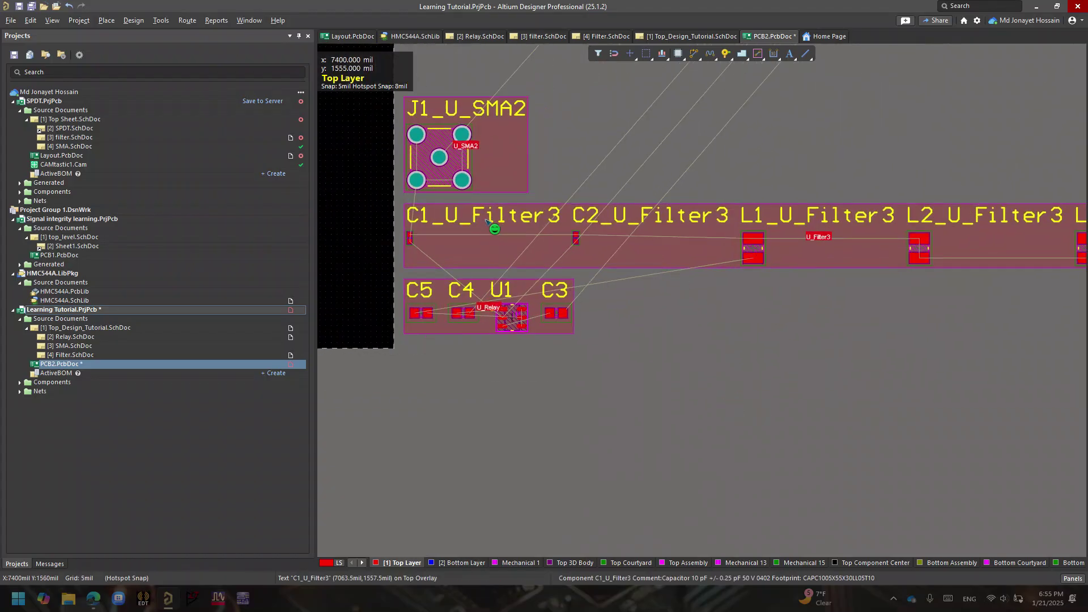
click(484, 217)
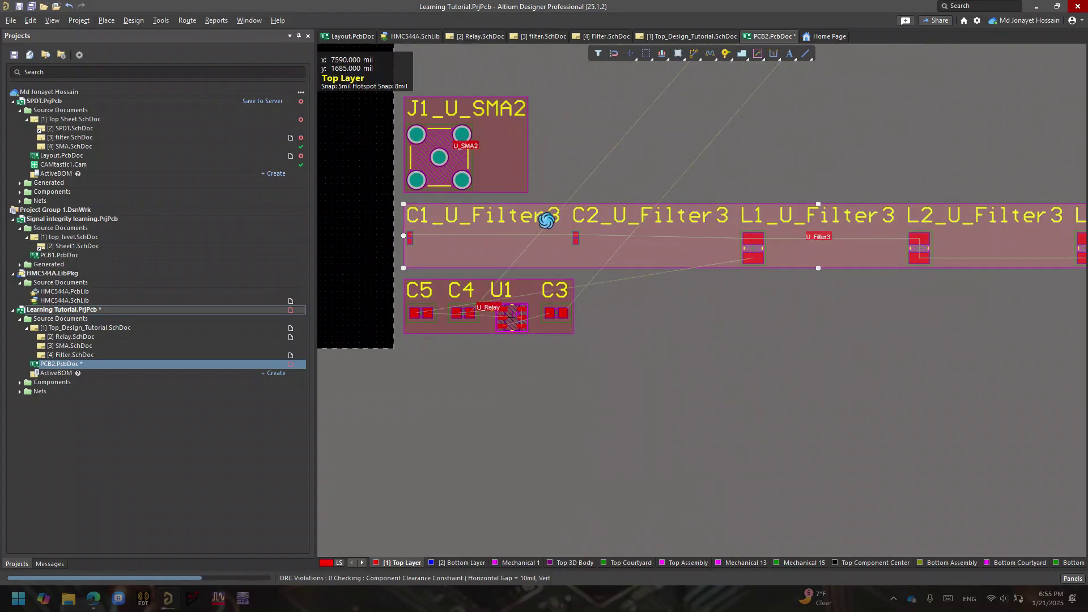
click(656, 360)
Step: Select the group of overlapping rooms lying far from the board and move it closer to the board
ctrl+scroll(658, 360, down, 3)
ctrl+scroll(658, 362, down, 4)
right_drag(765, 202, 482, 453)
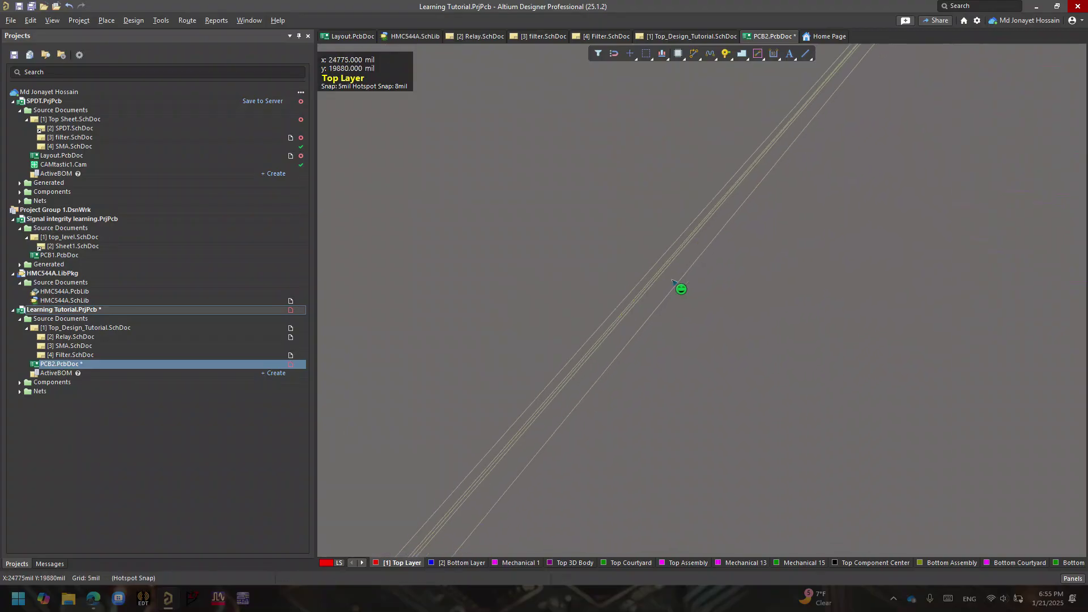
right_drag(680, 287, 481, 499)
right_drag(891, 177, 669, 363)
ctrl+scroll(516, 287, up, 4)
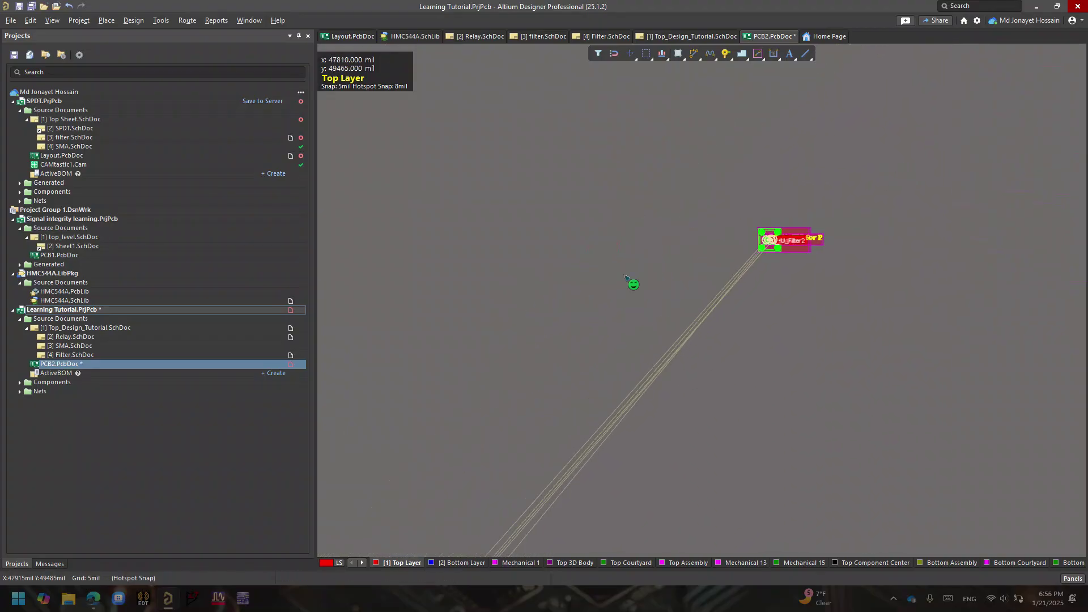
drag(754, 211, 896, 297)
click(888, 294)
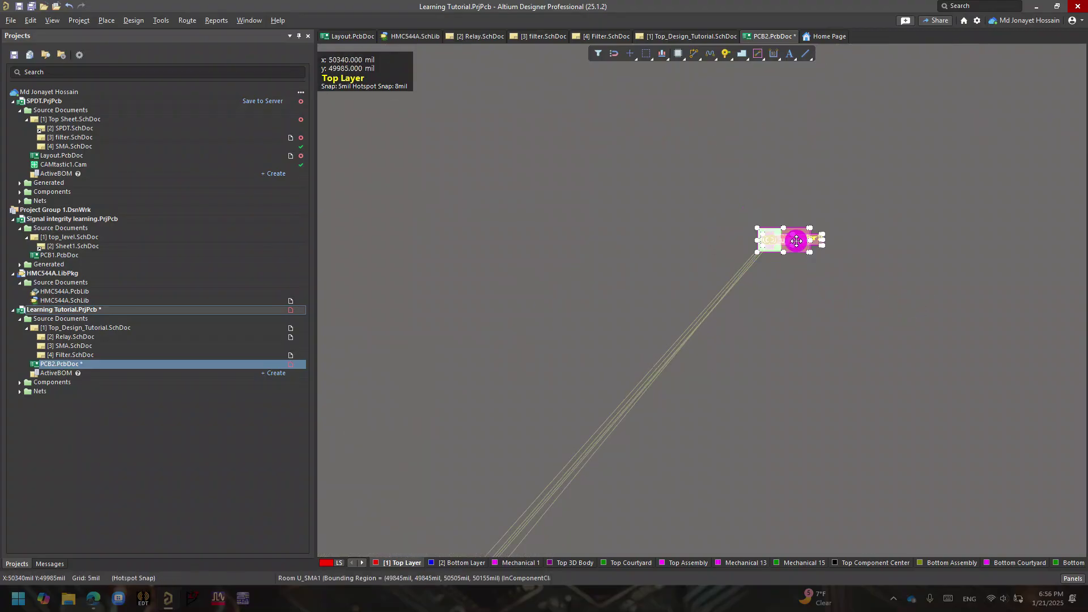
drag(793, 244, 432, 505)
Step: Bring the selected overlapping rooms the rest of the way to just outside the board's right edge
right_drag(461, 457, 671, 264)
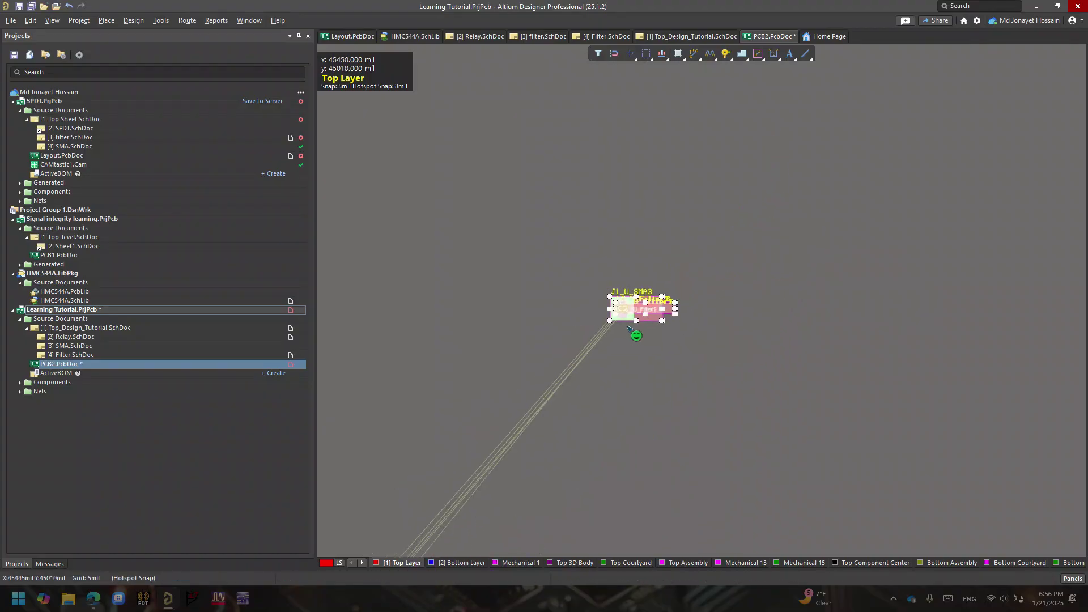
drag(644, 312, 526, 438)
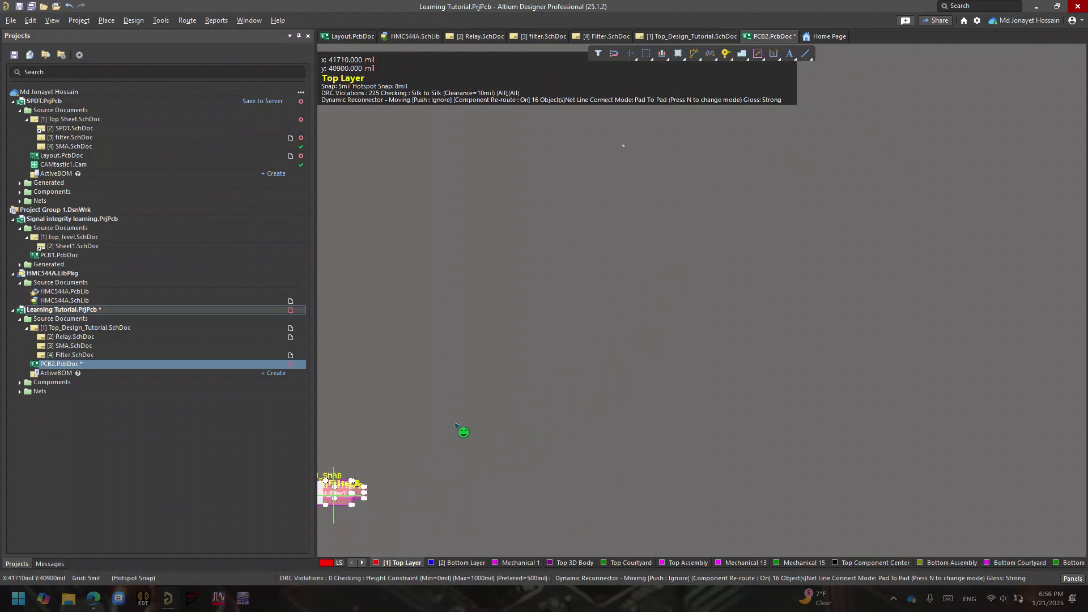
scroll(758, 310, down, 5)
ctrl+scroll(556, 341, down, 3)
right_drag(511, 360, 785, 232)
drag(747, 182, 231, 607)
right_drag(340, 544, 636, 220)
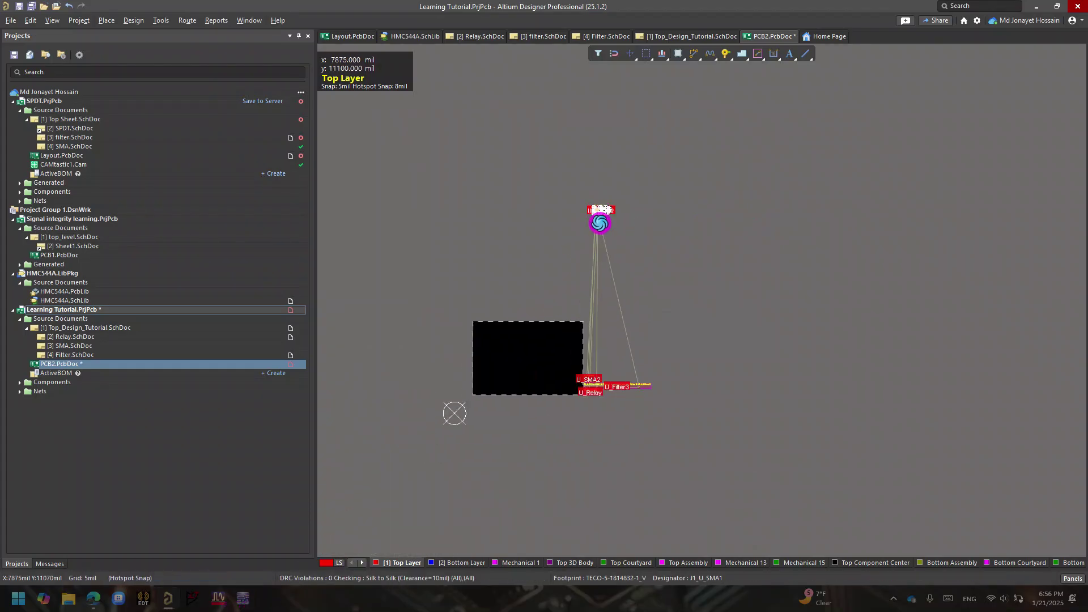
drag(601, 218, 594, 343)
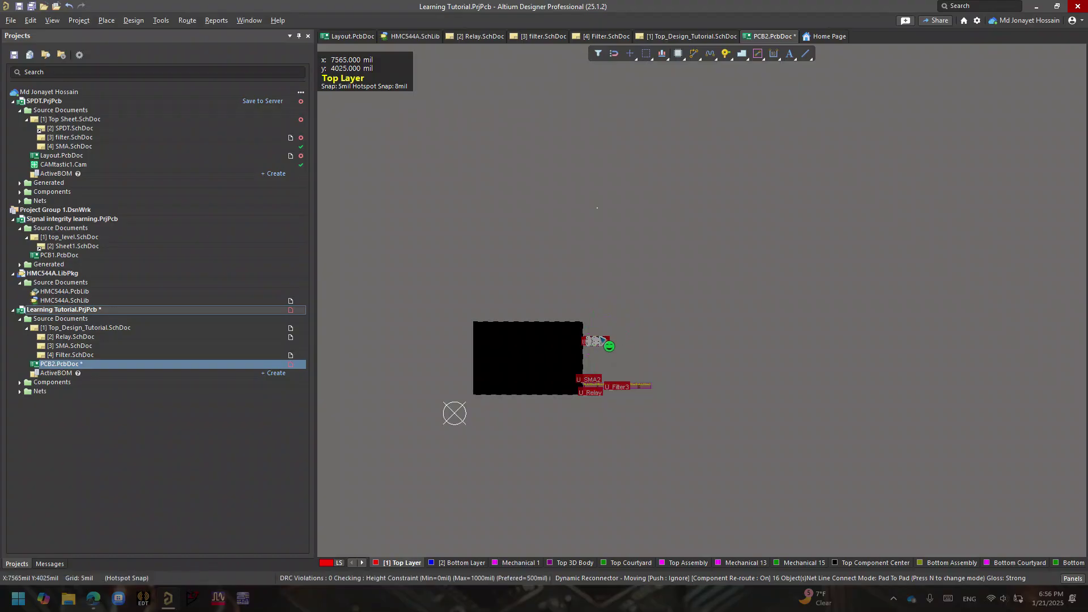
Step: Examine the stacked rooms beside the board and their connections to the U_SMA2, U_Filter3 and U_Relay rooms
ctrl+scroll(625, 294, up, 5)
right_drag(586, 335, 683, 218)
ctrl+scroll(631, 292, up, 5)
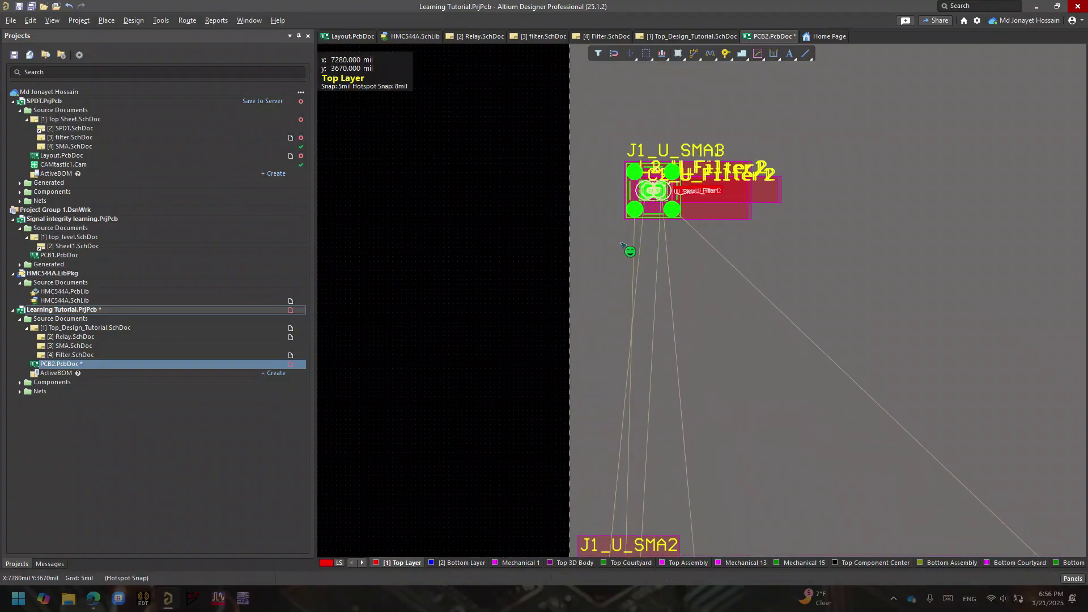
right_drag(673, 274, 614, 312)
ctrl+scroll(583, 292, down, 1)
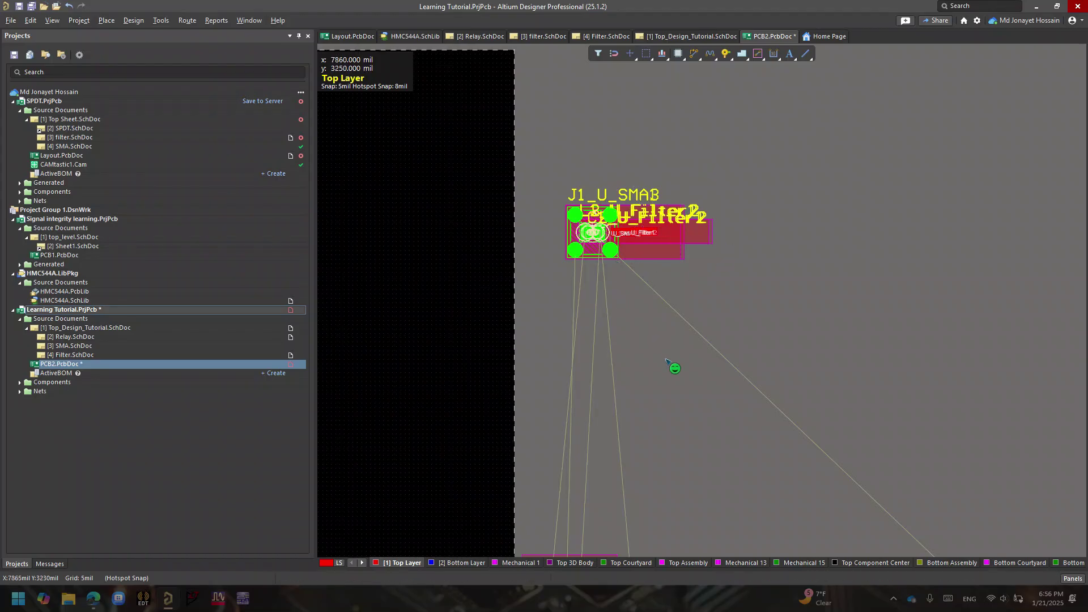
right_drag(649, 310, 685, 187)
ctrl+scroll(677, 350, down, 2)
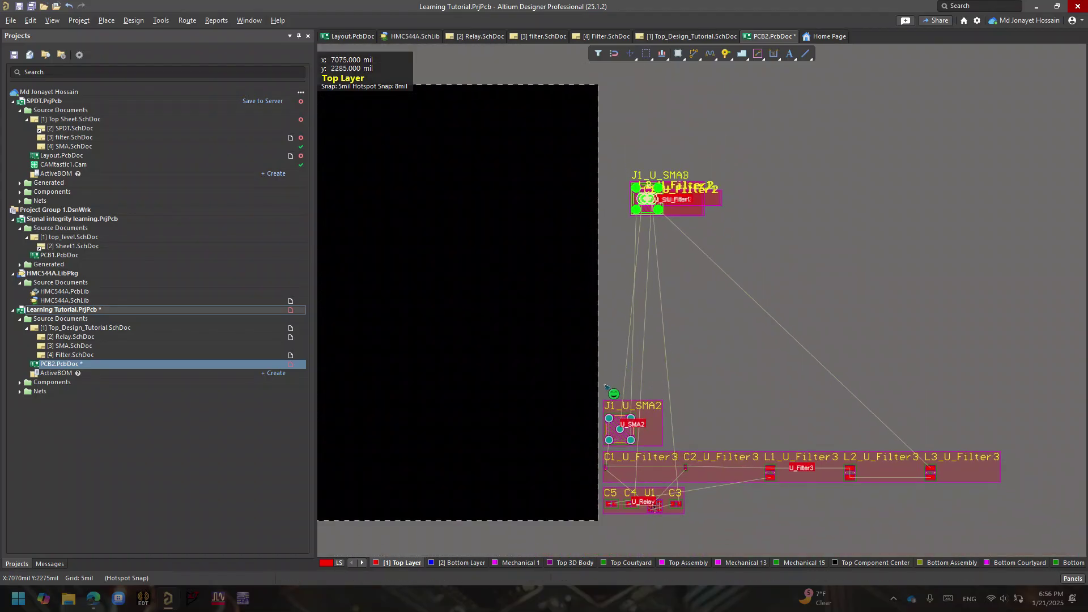
right_drag(609, 407, 721, 336)
right_drag(790, 192, 755, 301)
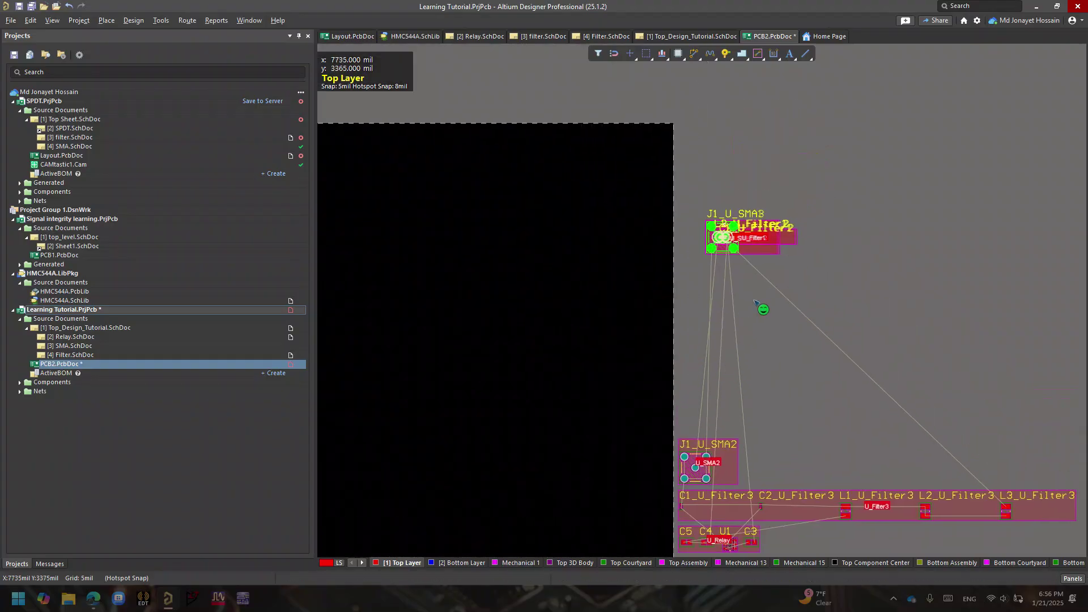
Step: Separate the SMA rooms from the stack, placing U_SMA3 below it and U_SMA1 above it
ctrl+scroll(754, 302, up, 3)
drag(741, 199, 772, 363)
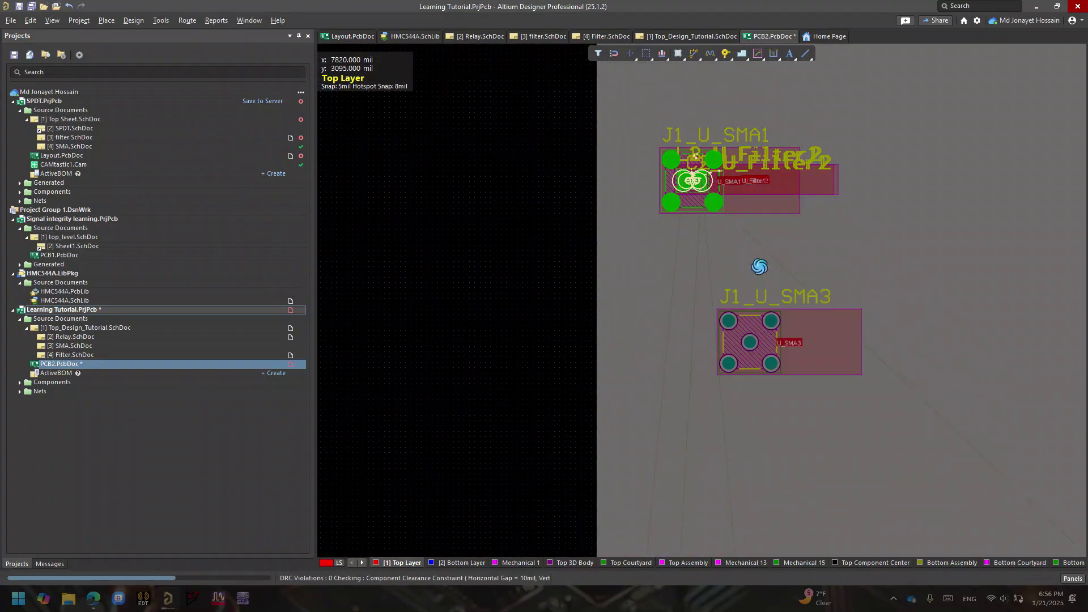
right_drag(749, 225, 735, 315)
drag(739, 296, 717, 161)
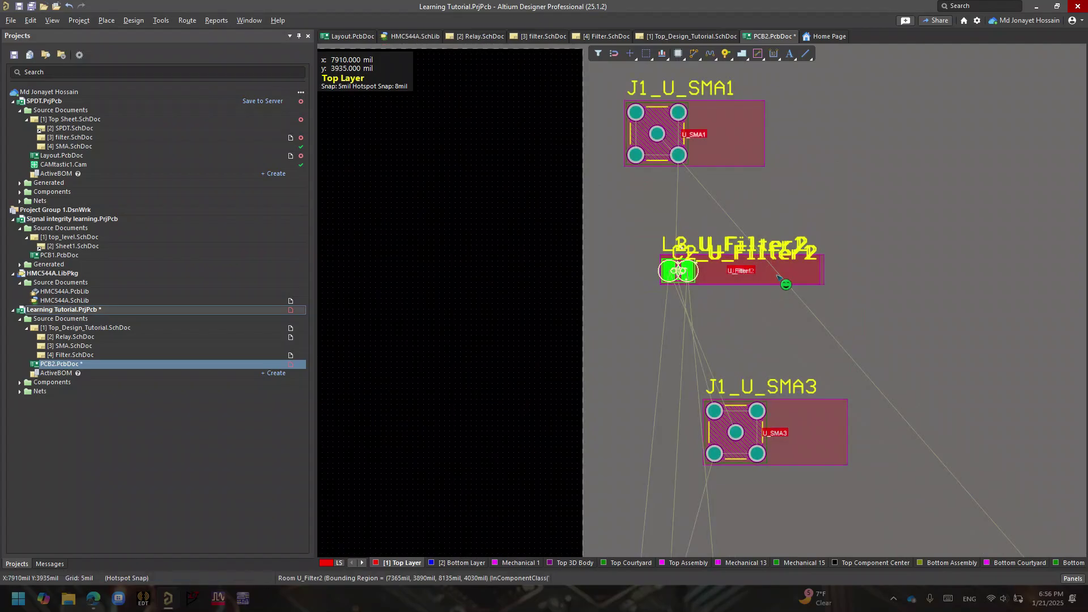
Step: Pull the overlapping U_Filter1 and U_Filter2 rooms apart to the right of the board
drag(777, 275, 915, 193)
drag(799, 264, 861, 310)
drag(877, 191, 993, 186)
right_drag(867, 335, 916, 126)
right_drag(843, 395, 891, 175)
right_drag(883, 406, 686, 409)
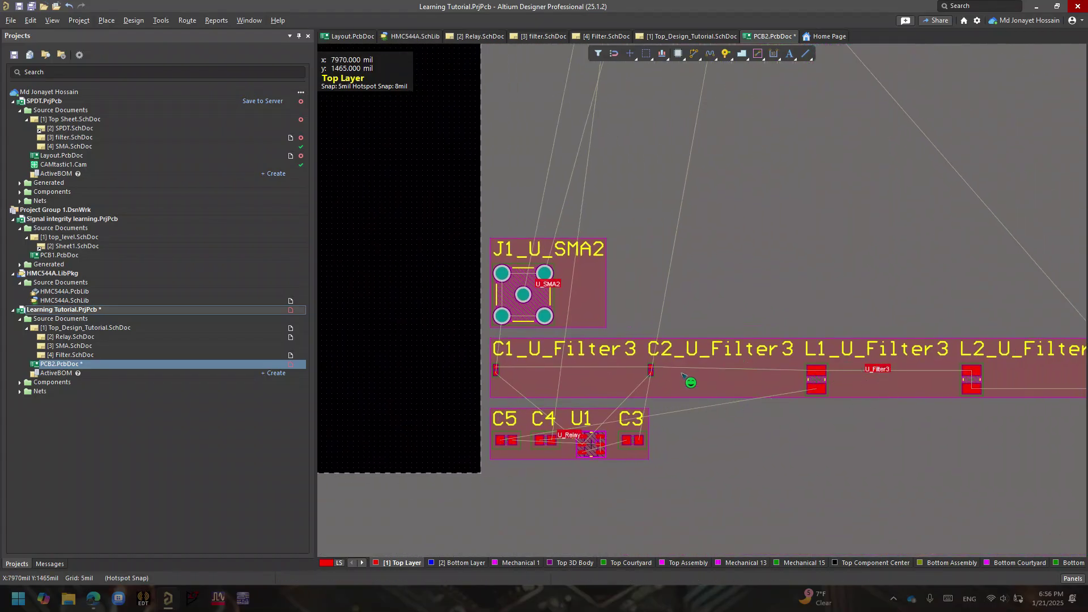
Step: Move the U_Filter3 room from beside the board to just inside the board's bottom edge
ctrl+scroll(674, 393, down, 4)
right_drag(565, 402, 764, 352)
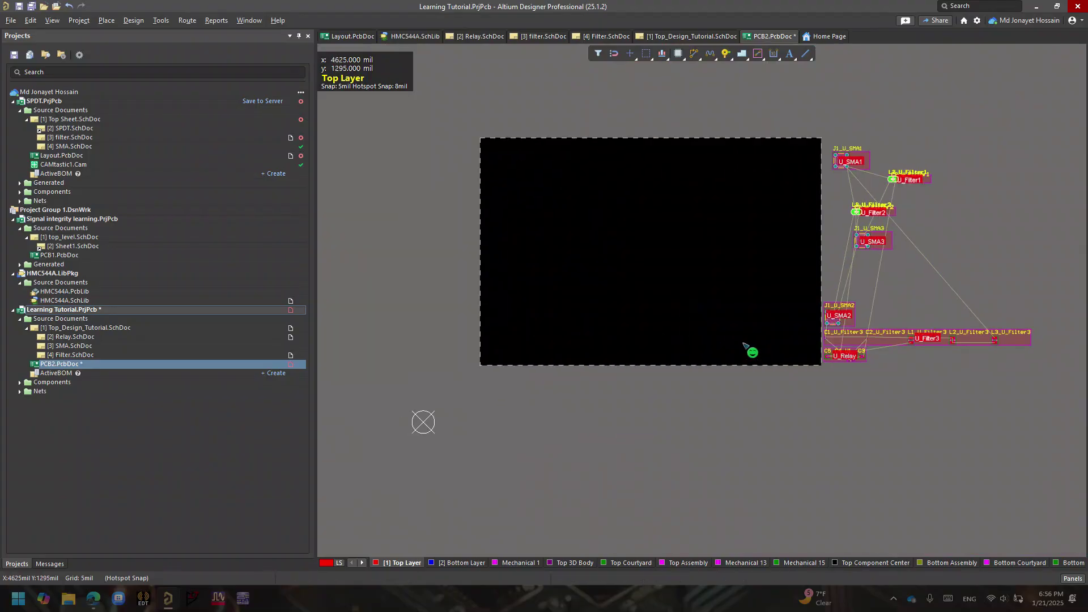
ctrl+scroll(952, 337, up, 4)
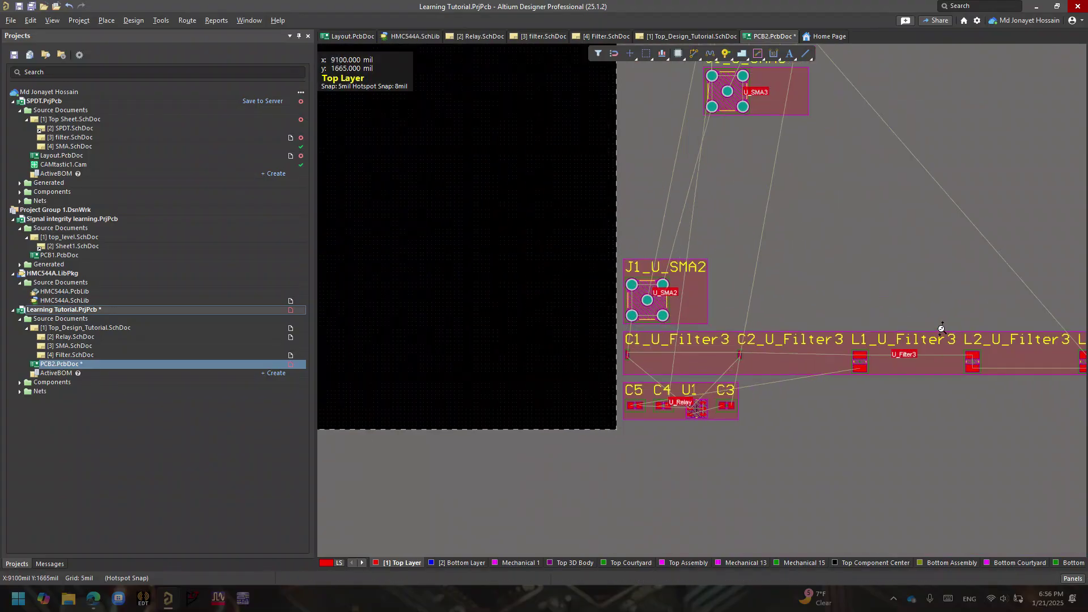
right_drag(770, 340, 906, 359)
ctrl+scroll(850, 365, down, 1)
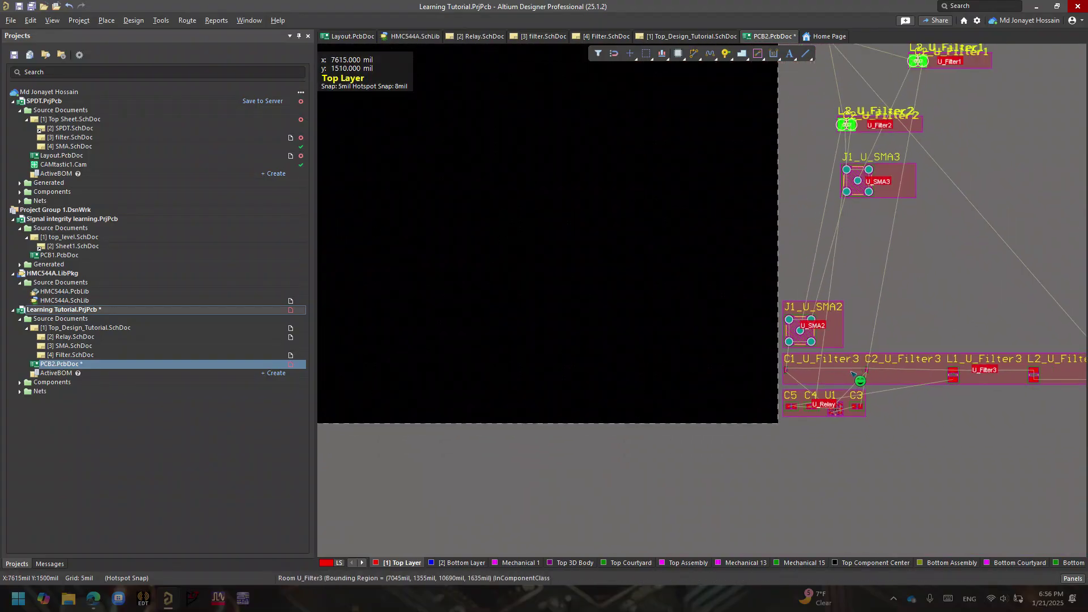
drag(912, 378, 403, 396)
right_drag(438, 351, 615, 283)
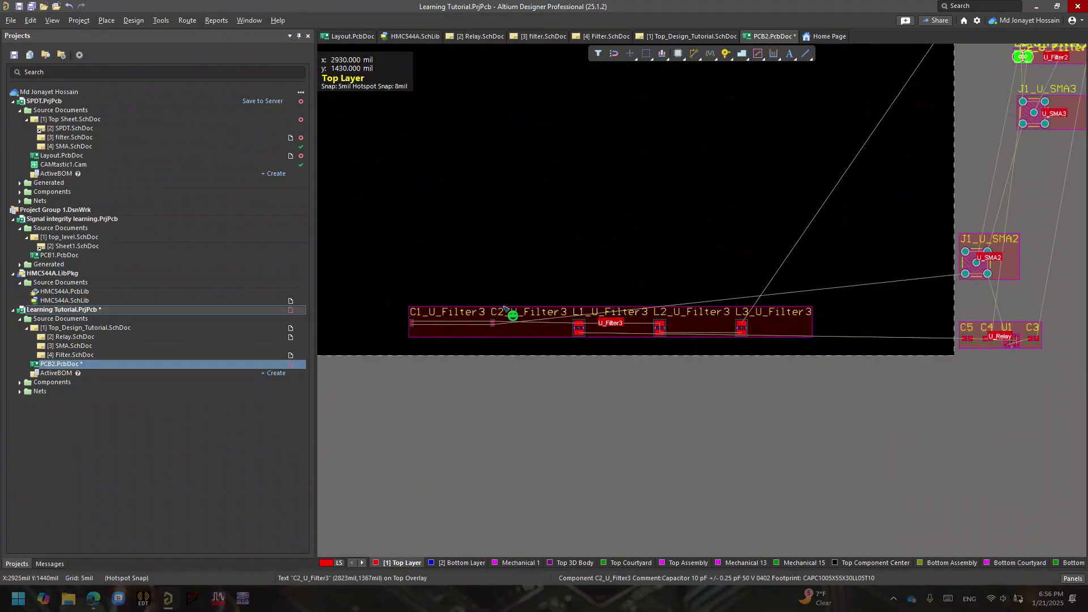
Step: Extend the U_Filter3 room upward to make space for arranging its components
ctrl+scroll(527, 340, up, 2)
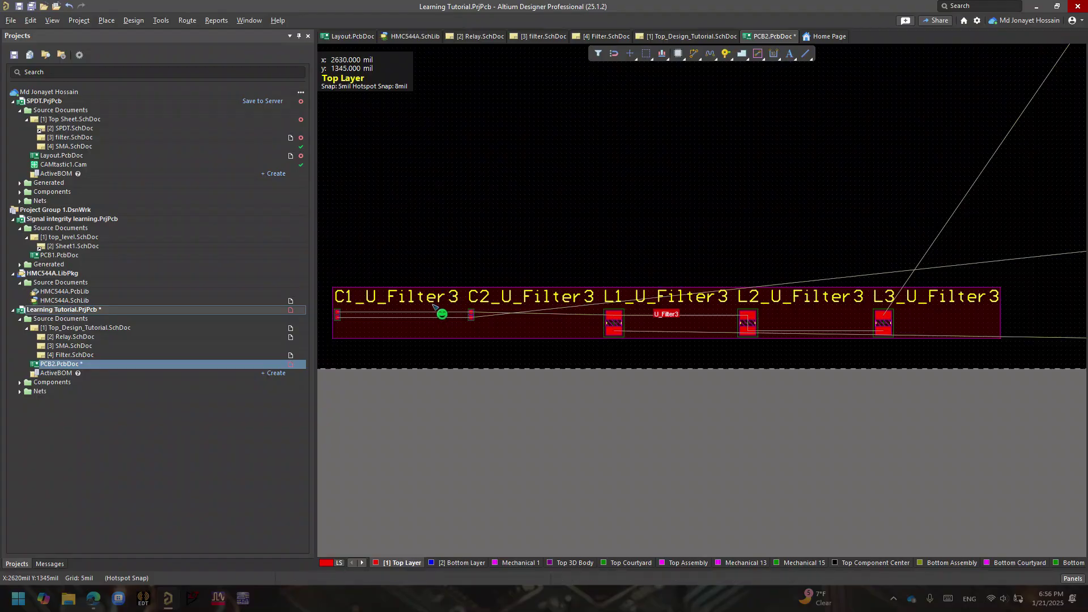
click(463, 305)
click(656, 309)
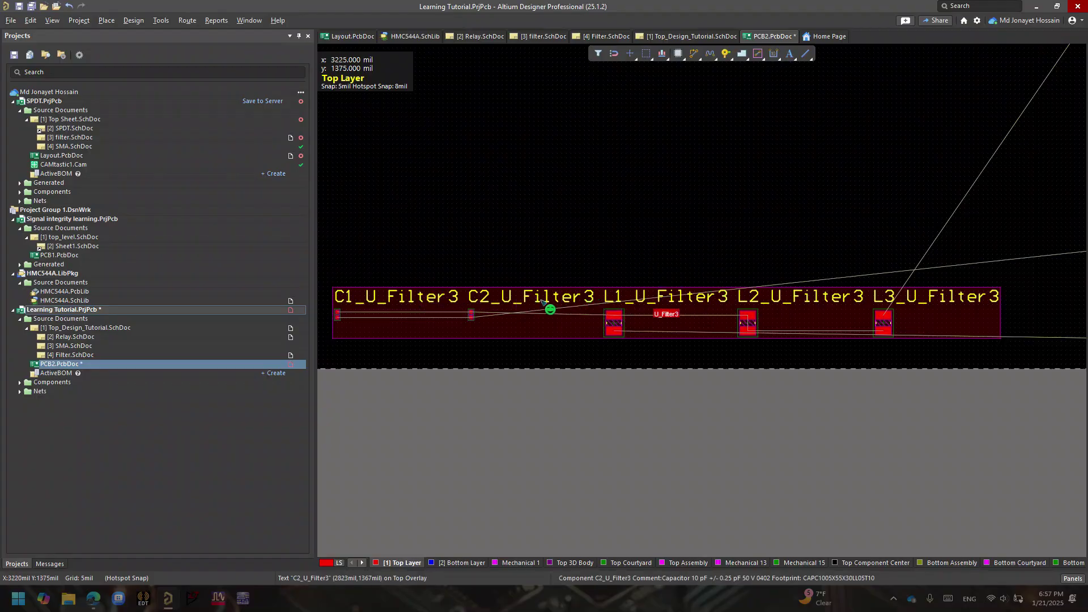
ctrl+scroll(589, 300, up, 1)
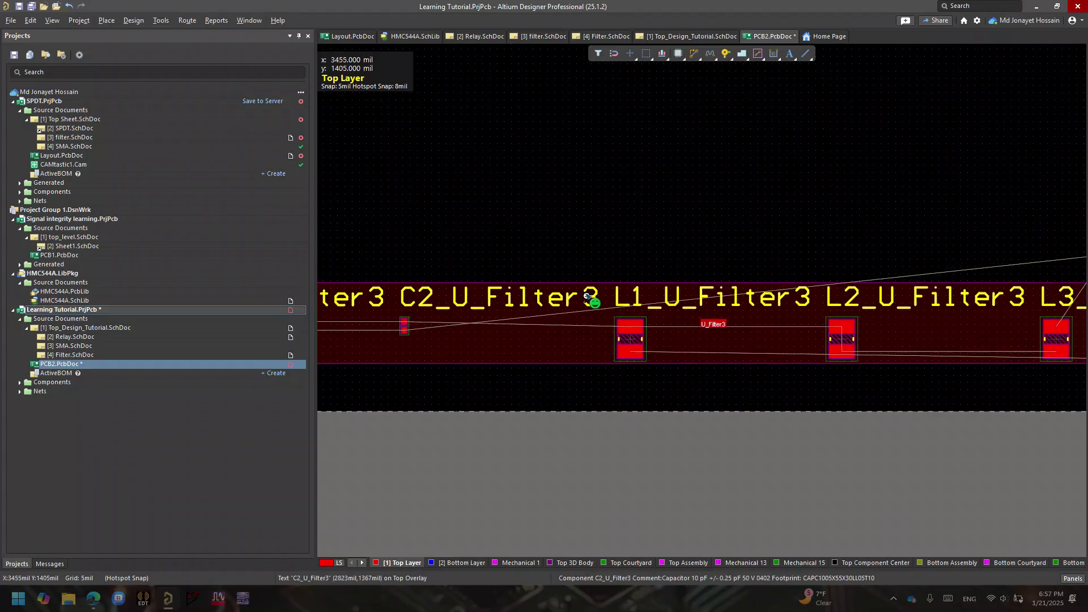
click(578, 286)
drag(713, 283, 713, 177)
click(534, 460)
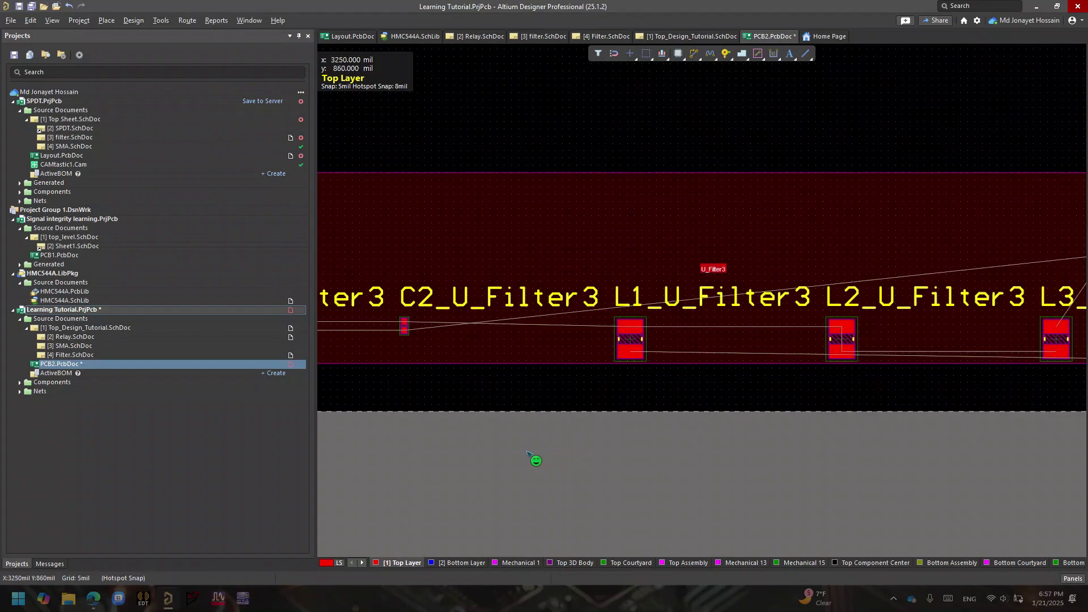
Step: Move L1_U_Filter3 to the room's upper left, above the capacitors, and shift C2_U_Filter3 closer to C1_U_Filter3
ctrl+scroll(532, 451, down, 1)
right_drag(532, 450, 685, 432)
ctrl+scroll(555, 357, up, 2)
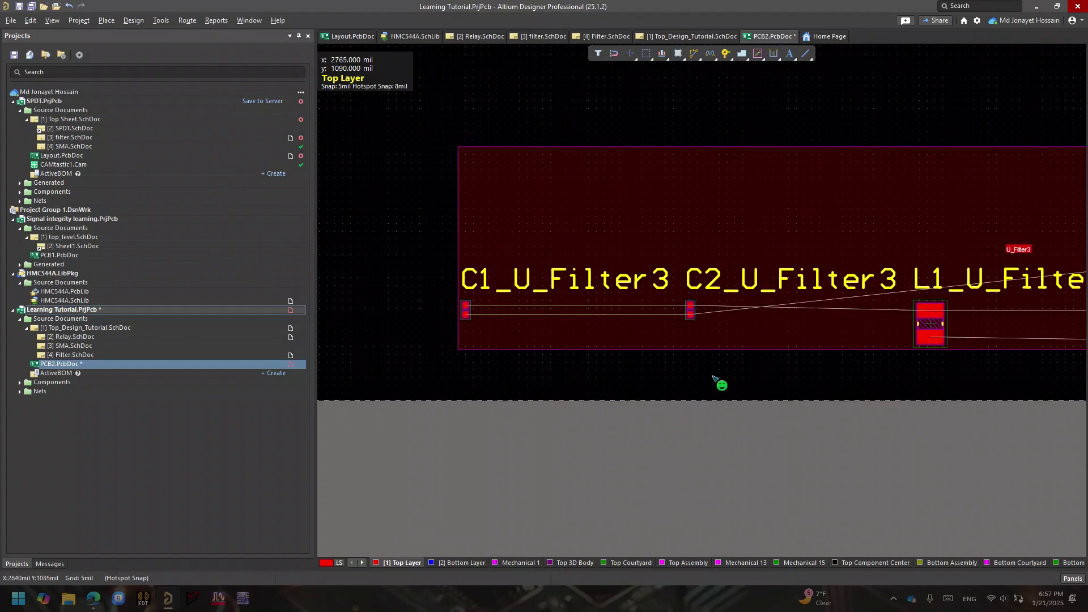
right_drag(851, 347, 709, 382)
middle_drag(808, 329, 811, 323)
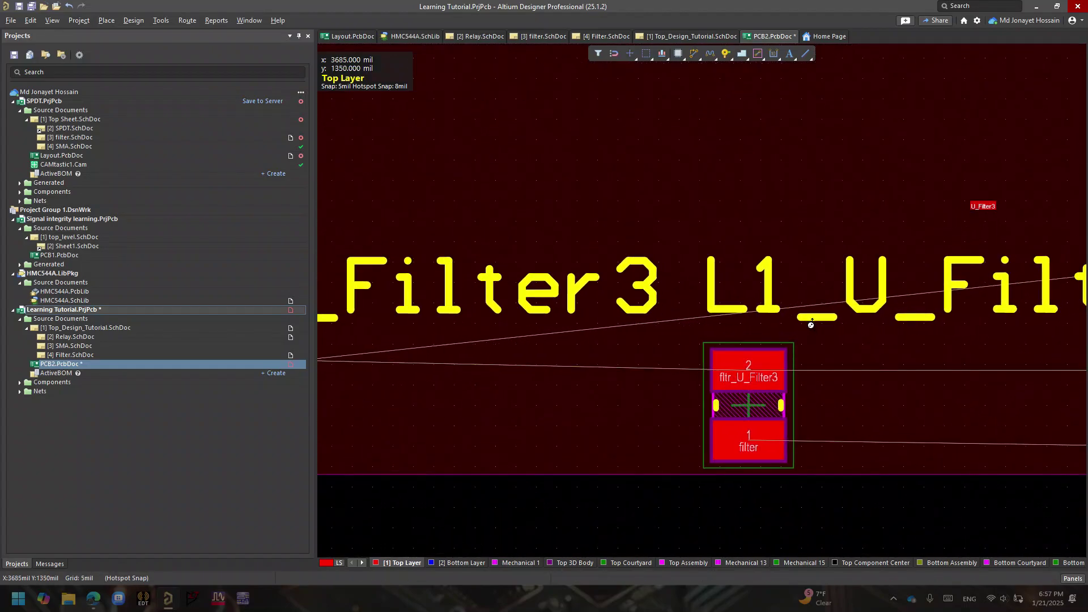
ctrl+scroll(811, 324, down, 4)
right_drag(678, 325, 848, 342)
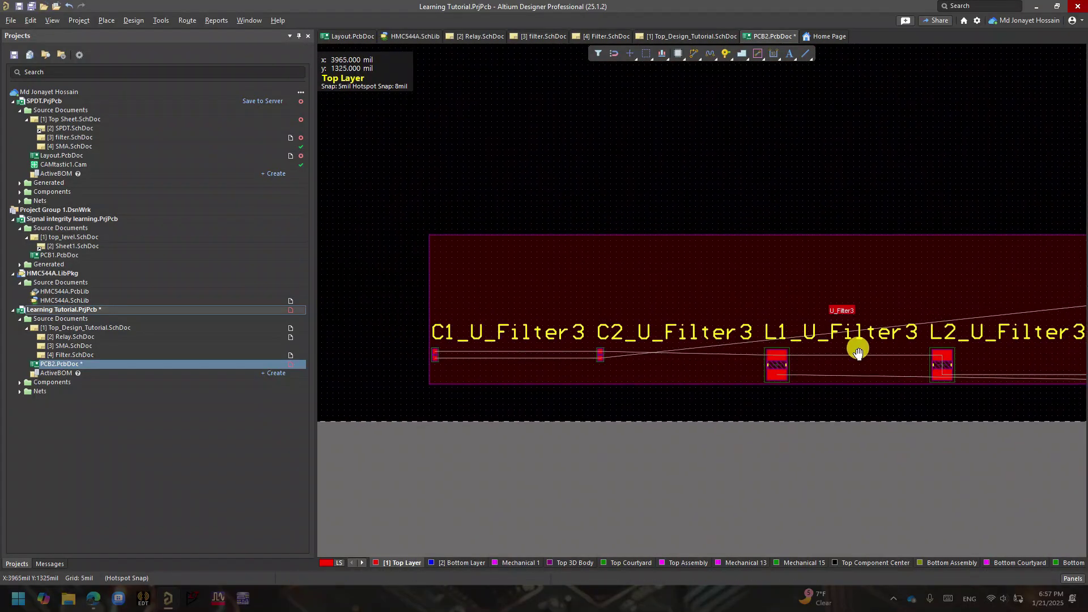
drag(773, 362, 518, 299)
drag(601, 354, 574, 317)
drag(571, 367, 570, 367)
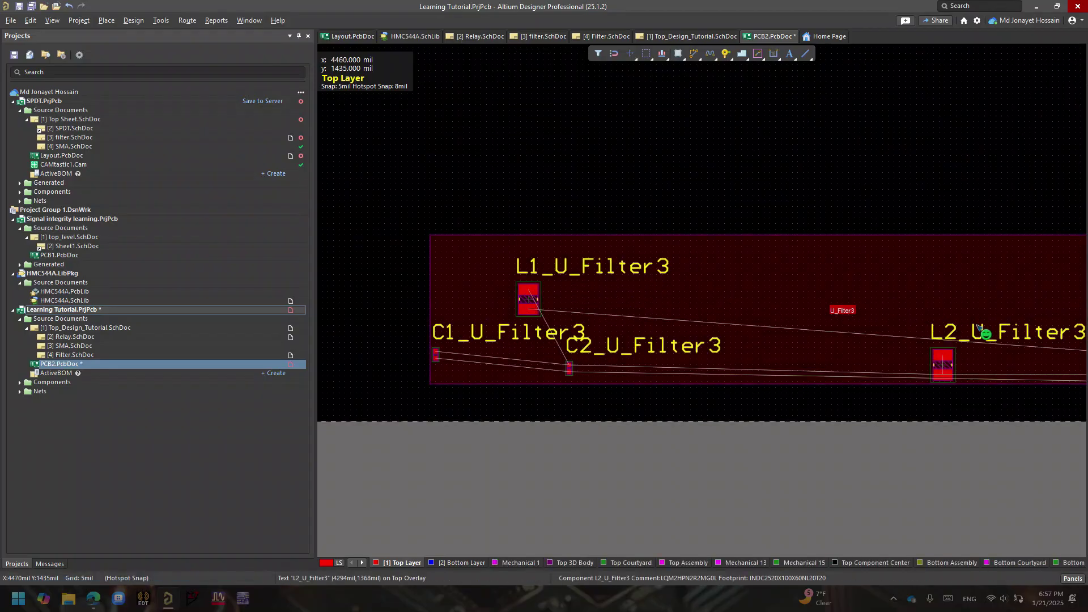
Step: Place L2_U_Filter3 and L3_U_Filter3 in a row to the right of L1_U_Filter3
drag(952, 367, 603, 296)
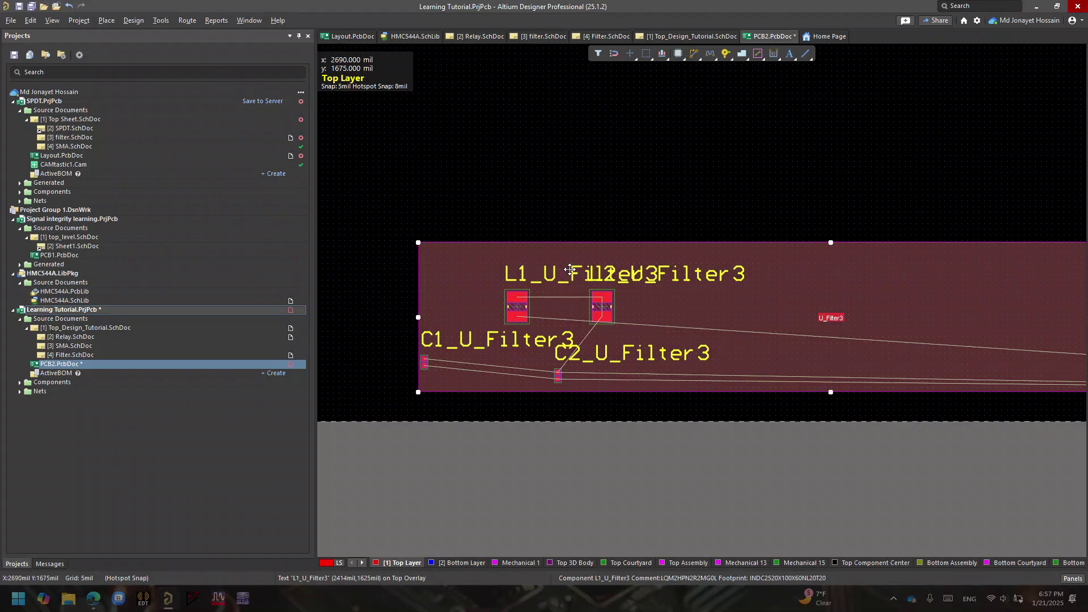
click(609, 287)
right_drag(745, 335, 573, 304)
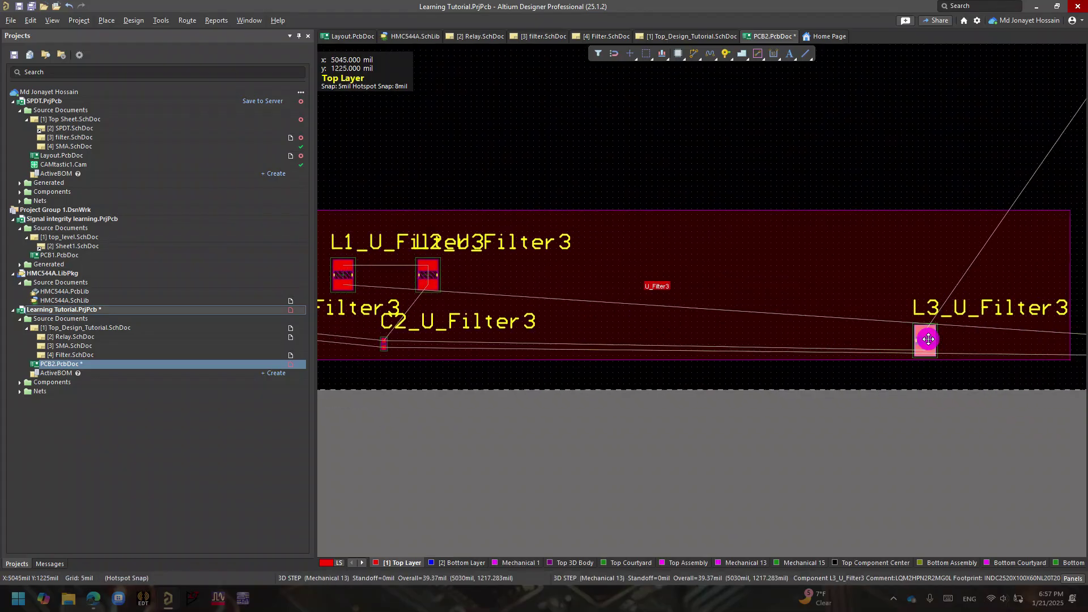
drag(928, 339, 518, 271)
click(547, 381)
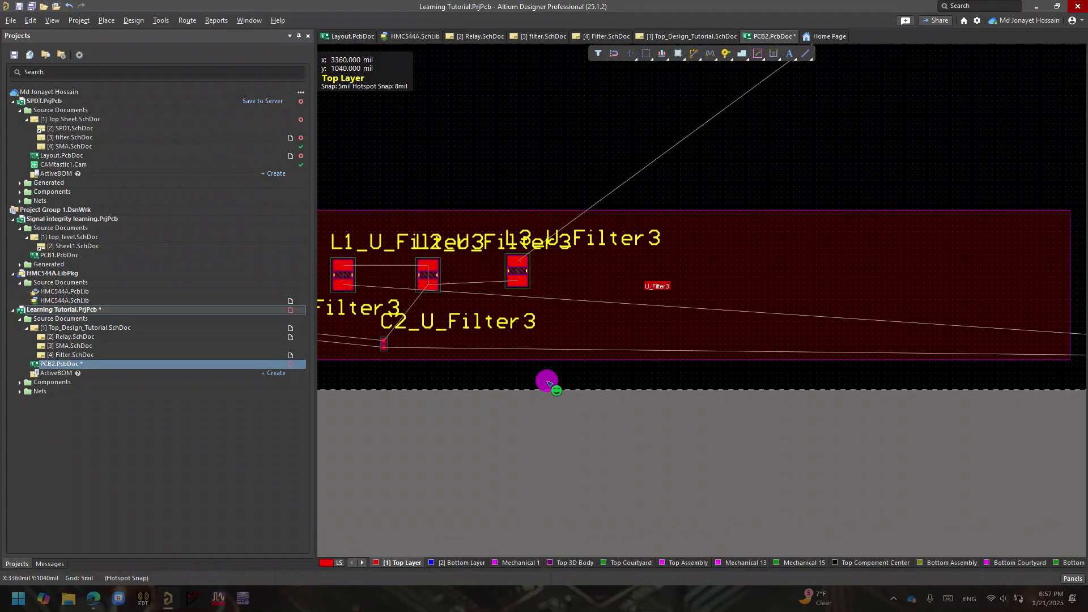
Step: Place C2_U_Filter3 below and between L2 and L3, and C1_U_Filter3 below and between L1 and L2
right_drag(462, 318, 721, 386)
drag(775, 343, 772, 344)
ctrl+scroll(635, 425, up, 3)
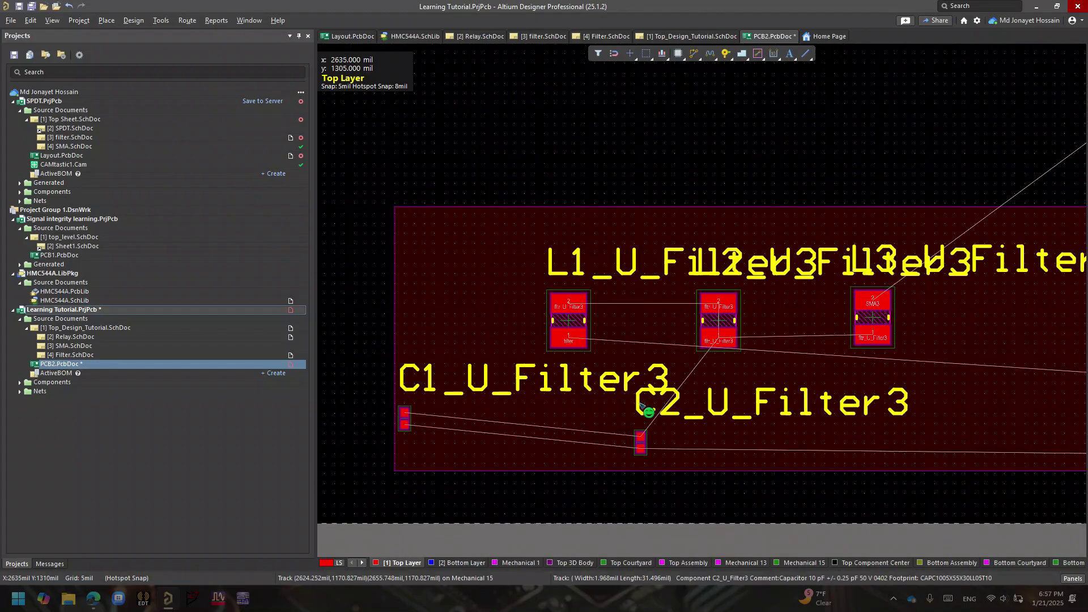
drag(642, 443, 801, 382)
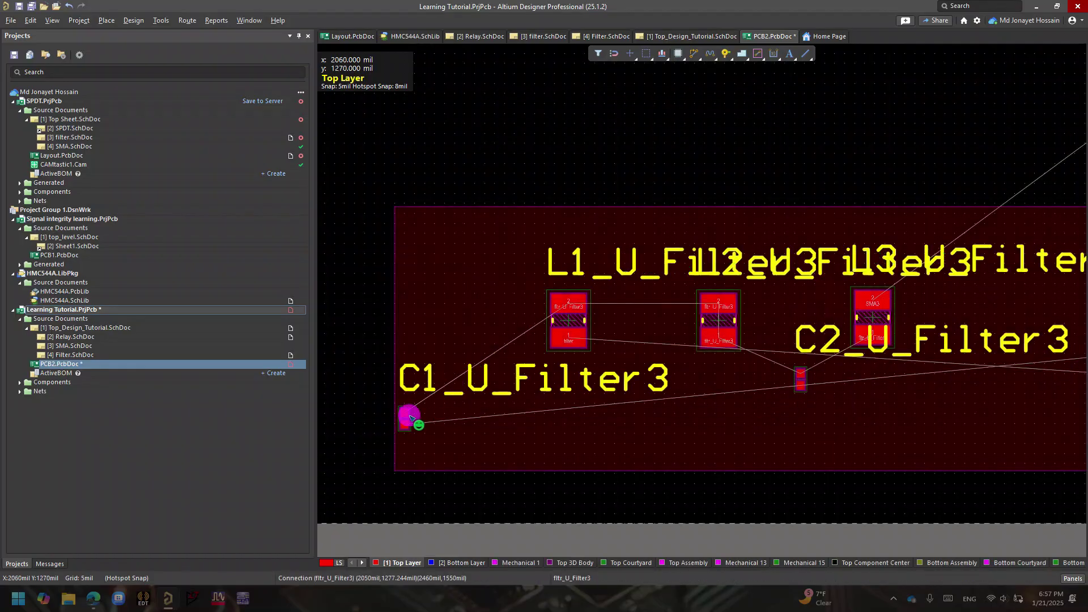
drag(414, 418, 645, 375)
Step: Narrow the U_Filter3 room from its right and left sides so it fits closer around its components
right_drag(795, 477, 493, 449)
ctrl+scroll(815, 472, down, 2)
right_drag(820, 433, 475, 431)
ctrl+scroll(726, 384, down, 3)
right_drag(581, 421, 850, 418)
click(873, 376)
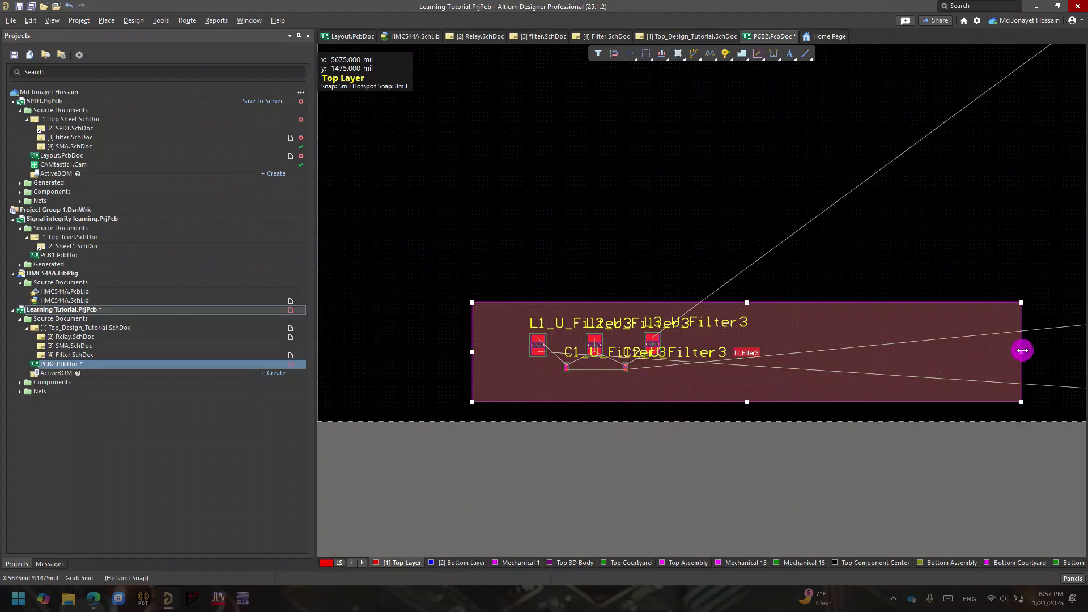
drag(1022, 350, 765, 384)
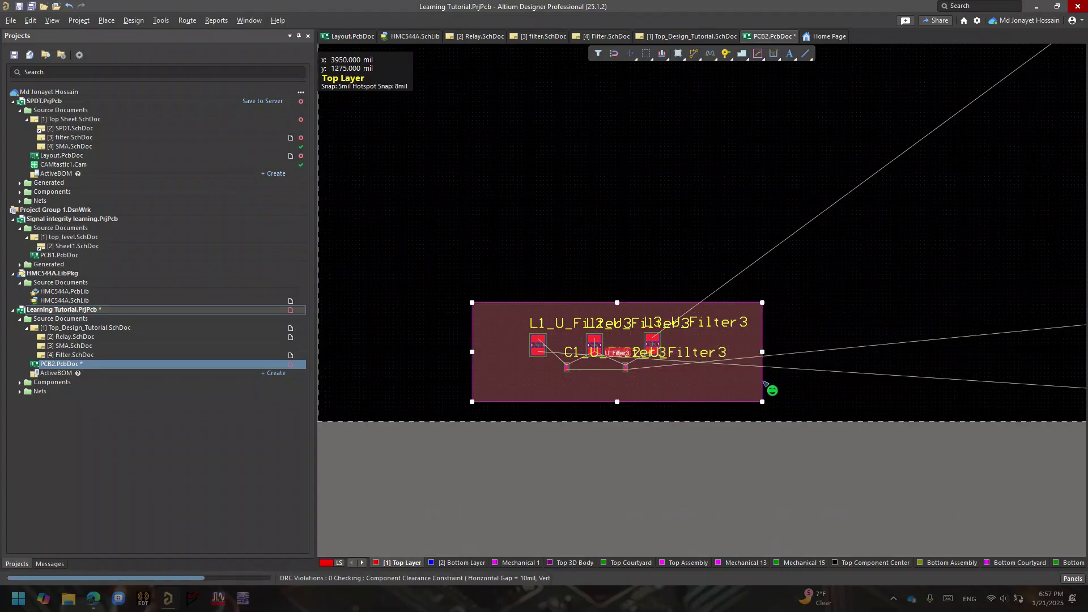
drag(474, 352, 499, 352)
click(488, 159)
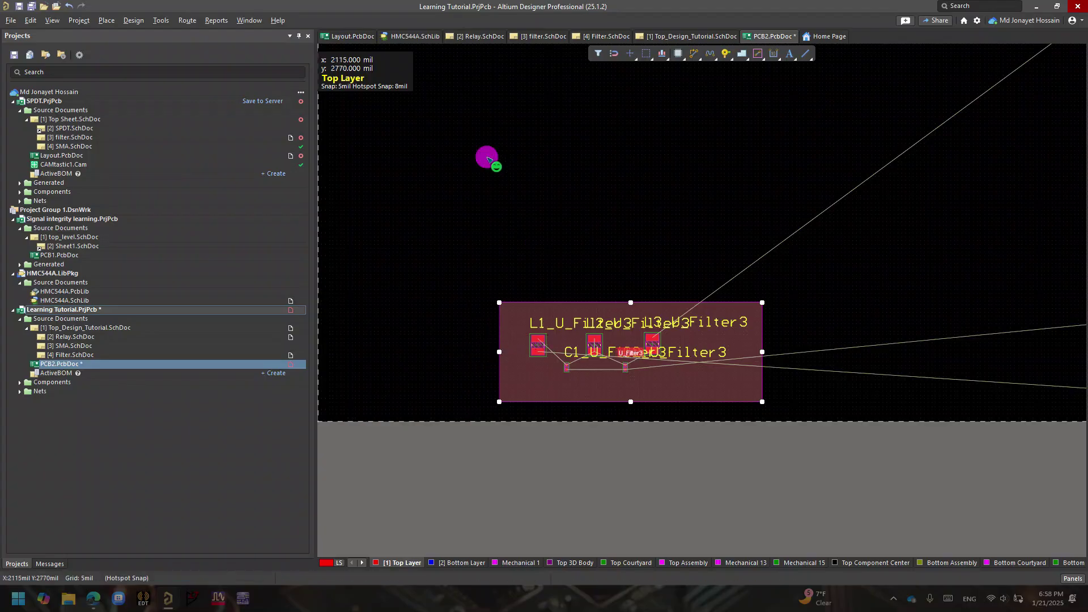
Step: Copy the U_Filter3 room format, including component placement and room size, to the U_Filter2 room
click(135, 20)
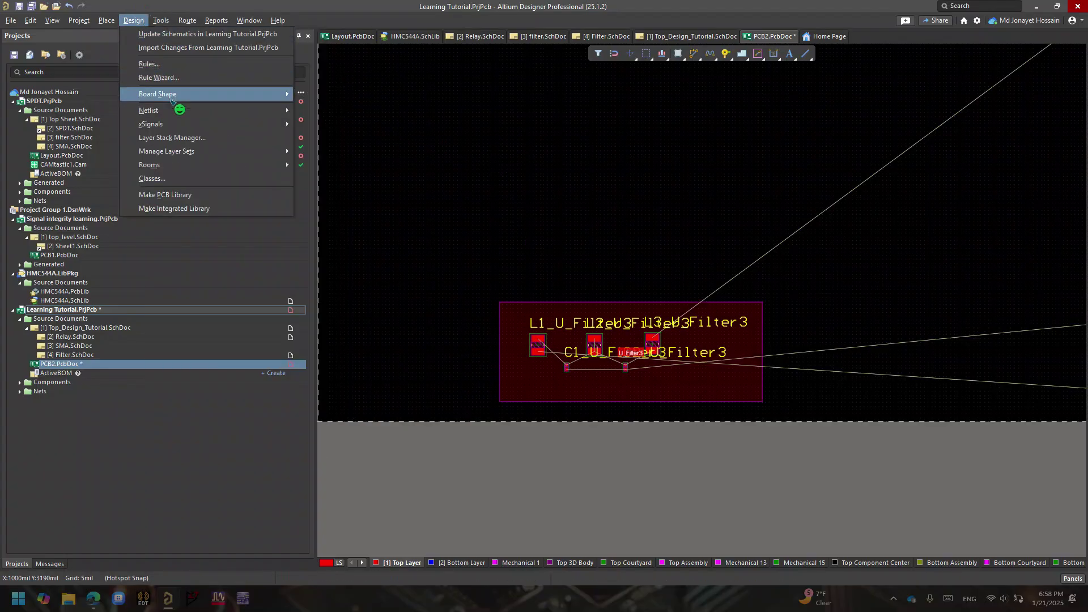
mouse_move(172, 165)
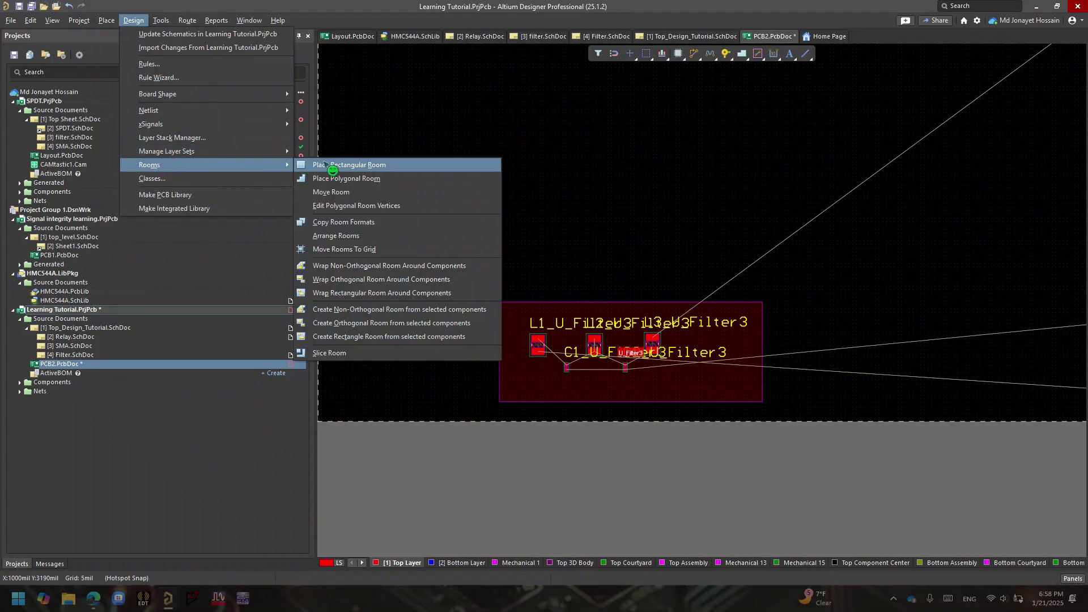
click(359, 226)
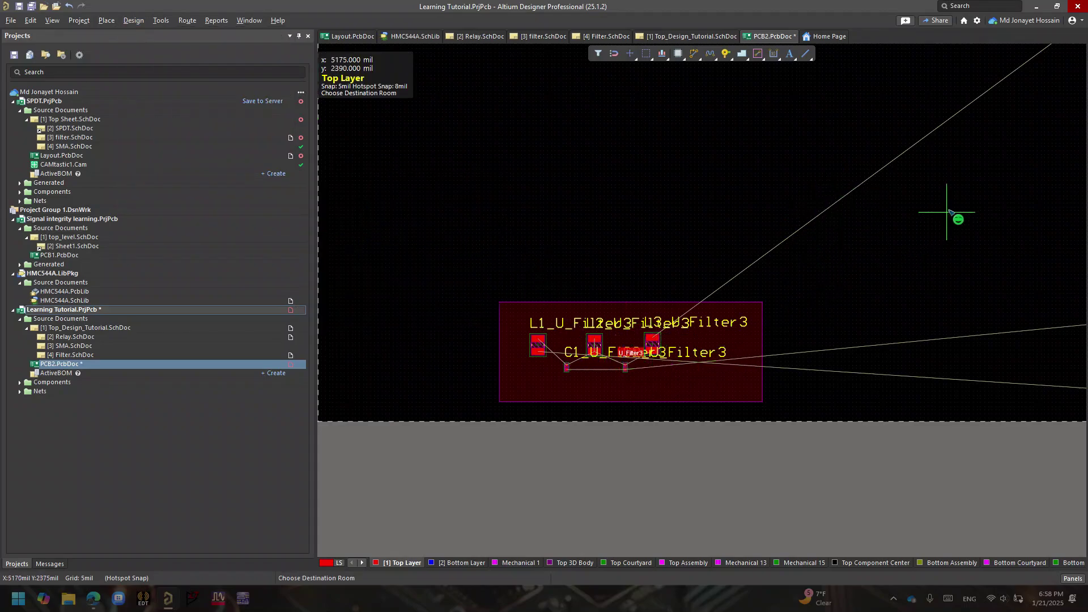
right_drag(929, 205, 598, 268)
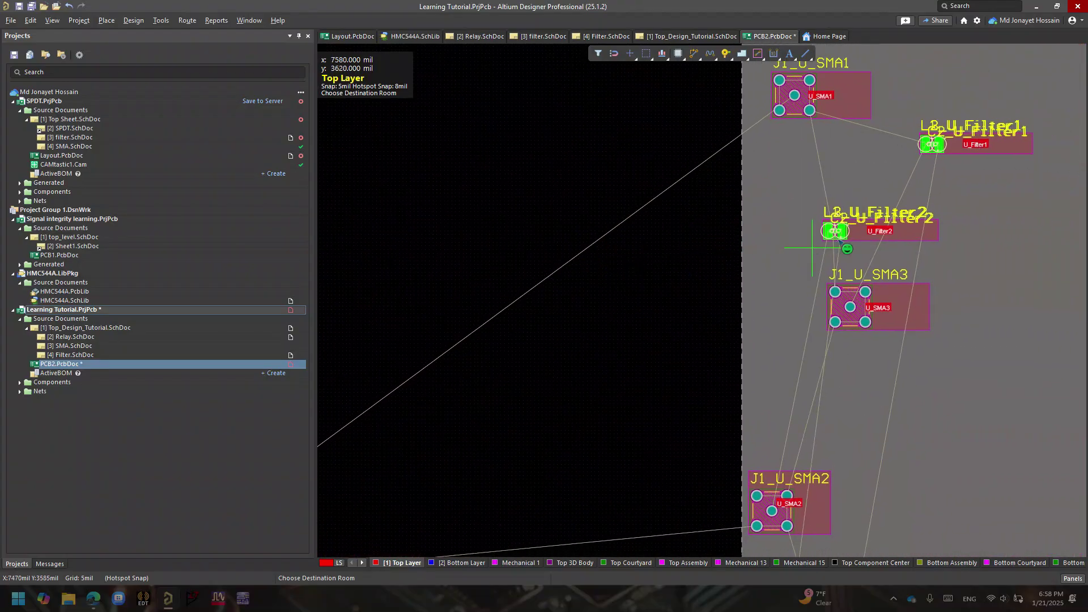
click(926, 229)
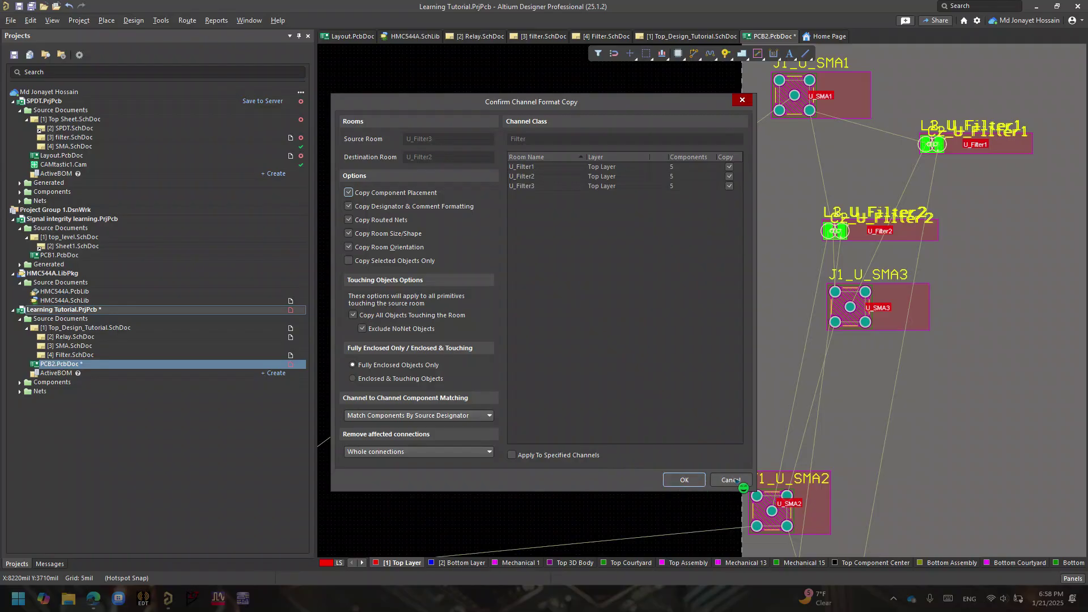
click(686, 481)
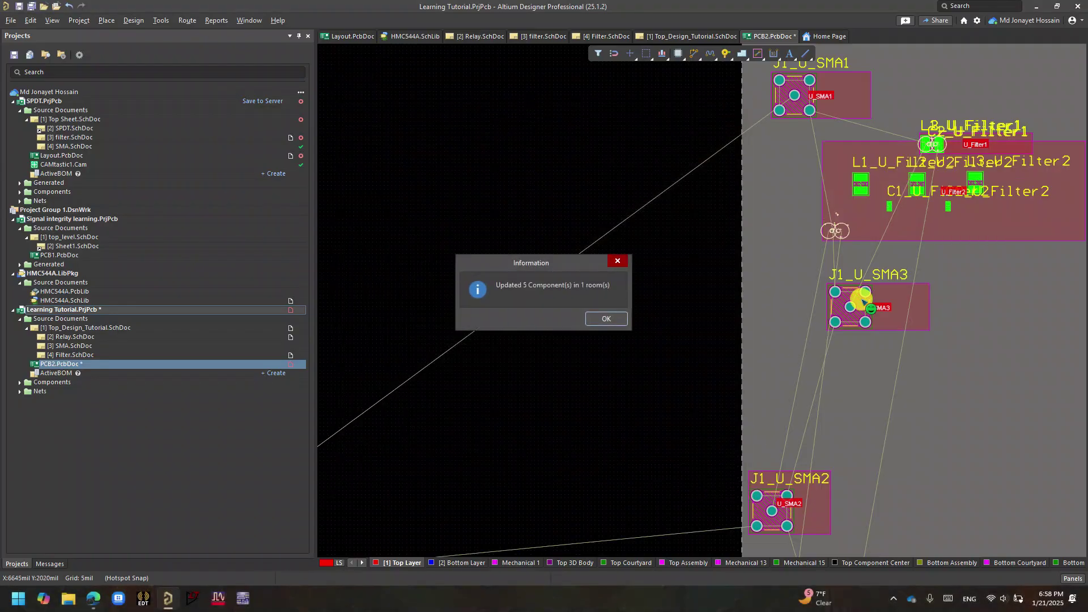
click(606, 319)
click(1020, 215)
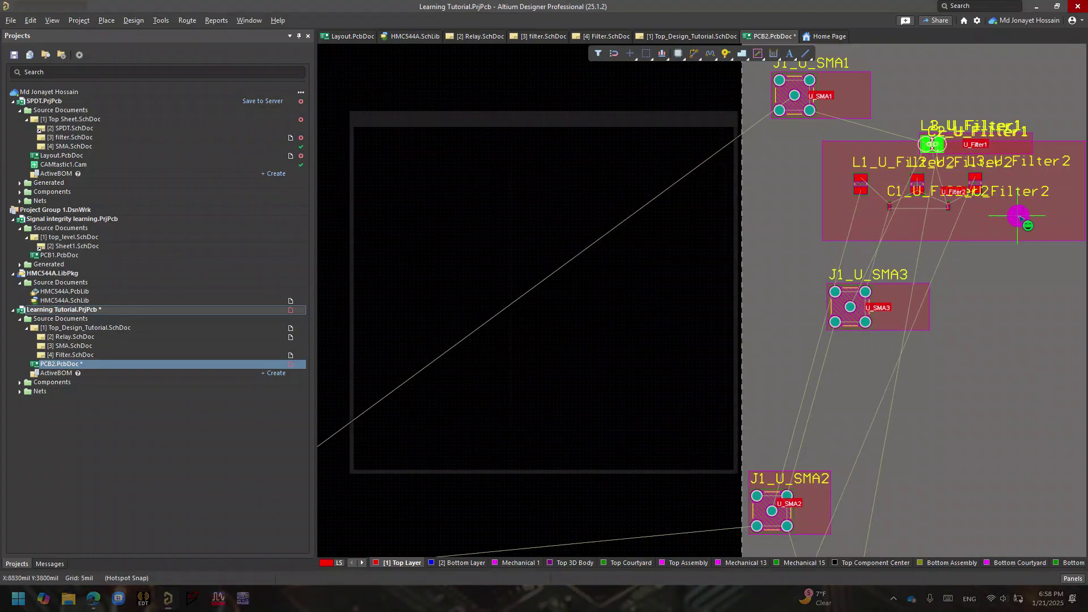
click(743, 100)
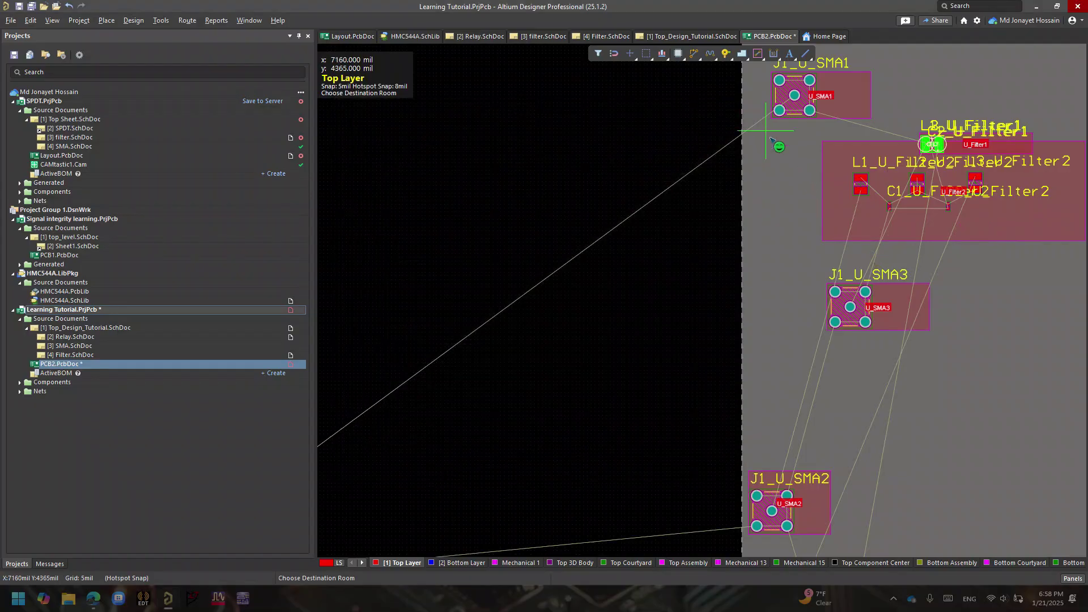
Step: Move the U_Filter2 room onto the board, directly above the U_Filter3 room
drag(1034, 218, 430, 284)
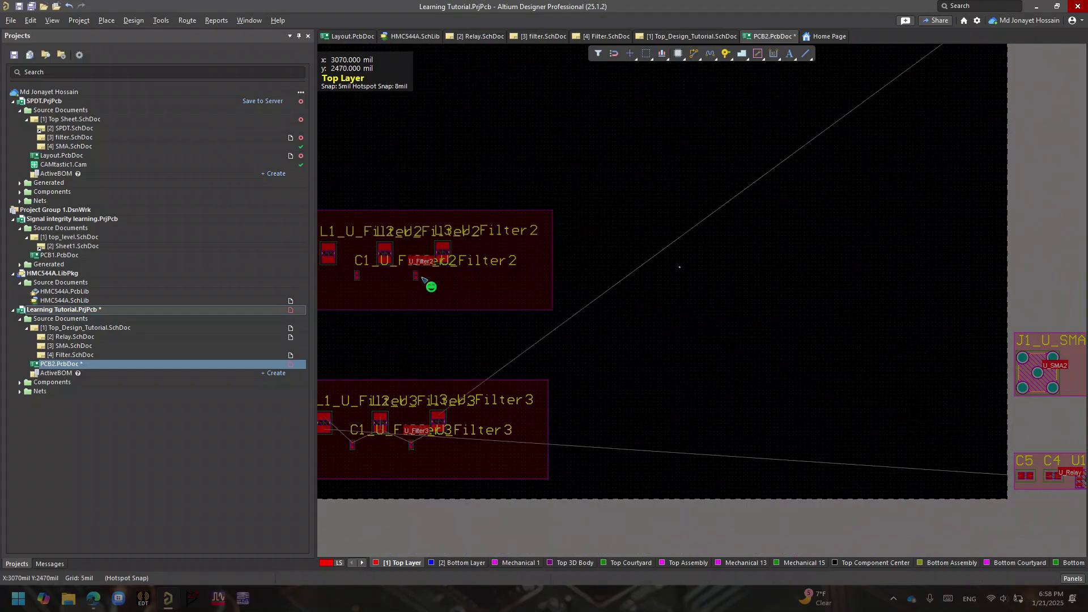
right_drag(430, 284, 587, 267)
drag(585, 275, 560, 269)
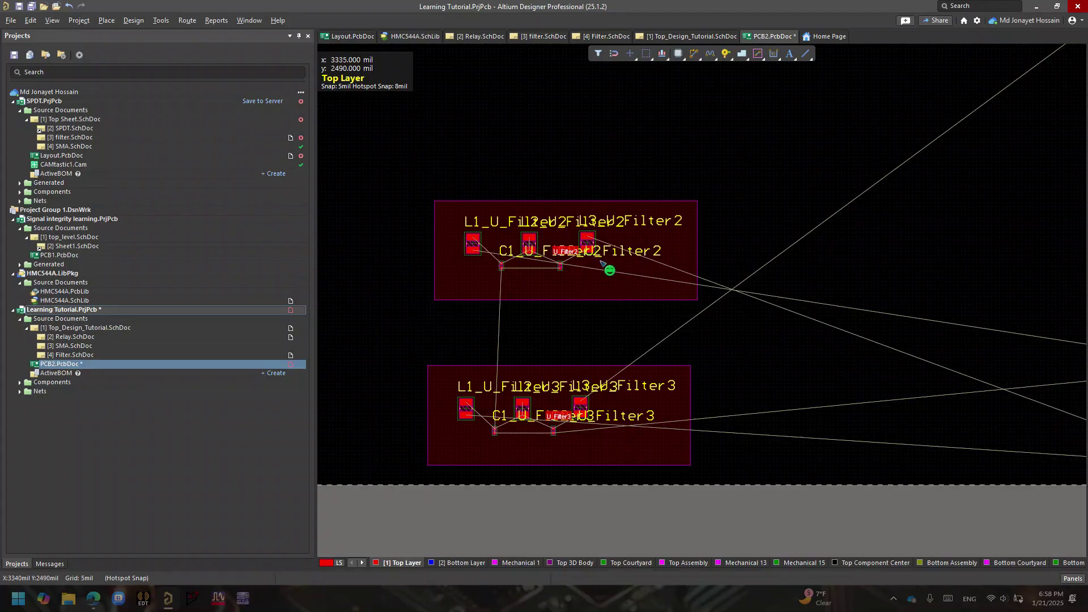
Step: Rotate L1_U_Filter3 to lie horizontally with its pad 2 facing L2_U_Filter3
ctrl+scroll(594, 274, up, 2)
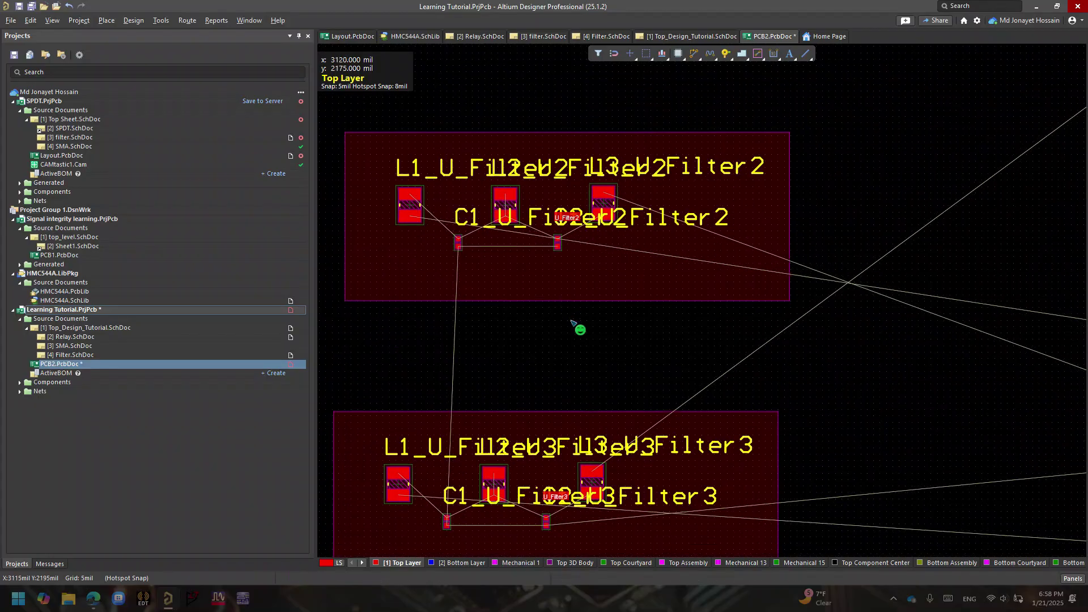
right_drag(608, 333, 681, 321)
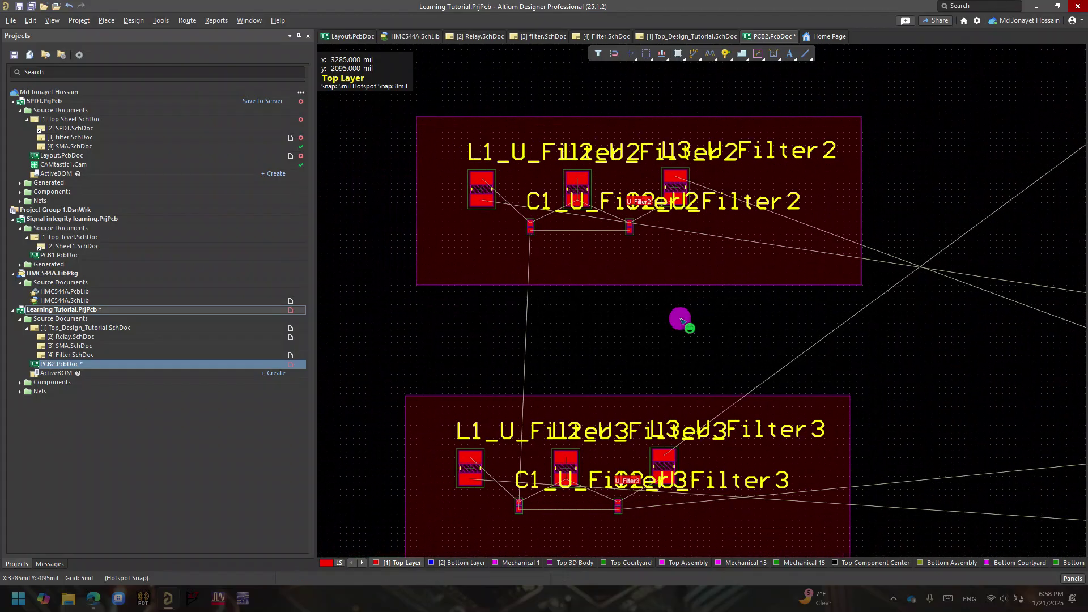
ctrl+scroll(571, 330, up, 1)
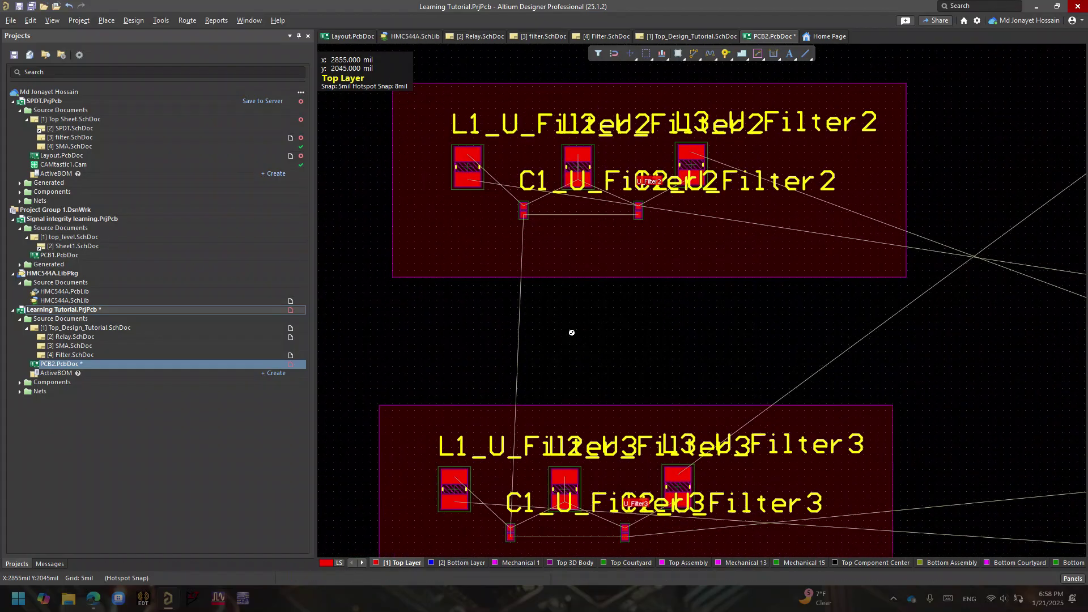
right_drag(571, 331, 591, 204)
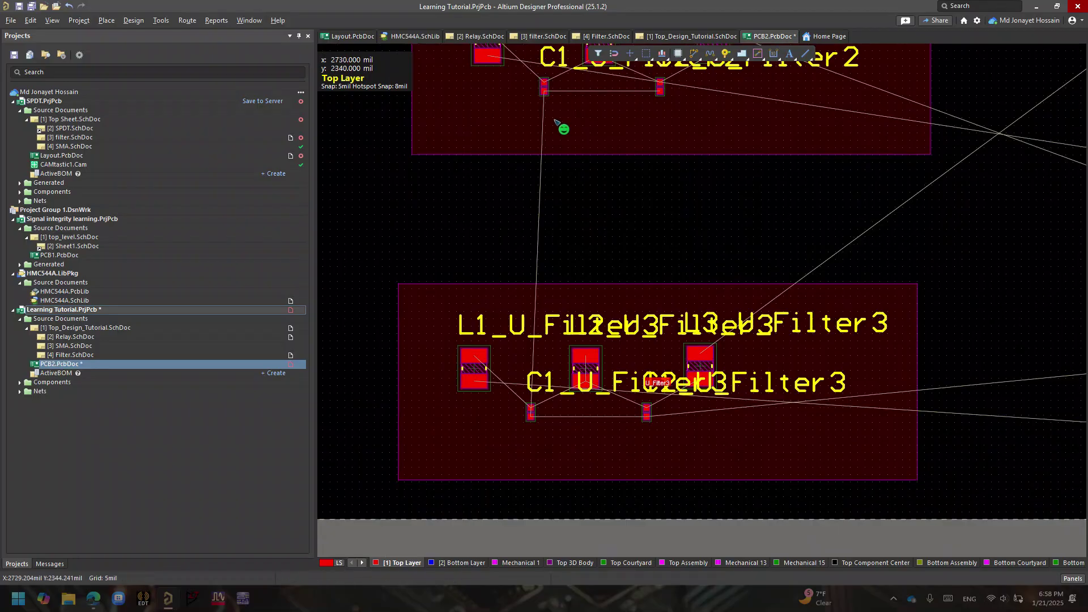
ctrl+scroll(499, 372, up, 4)
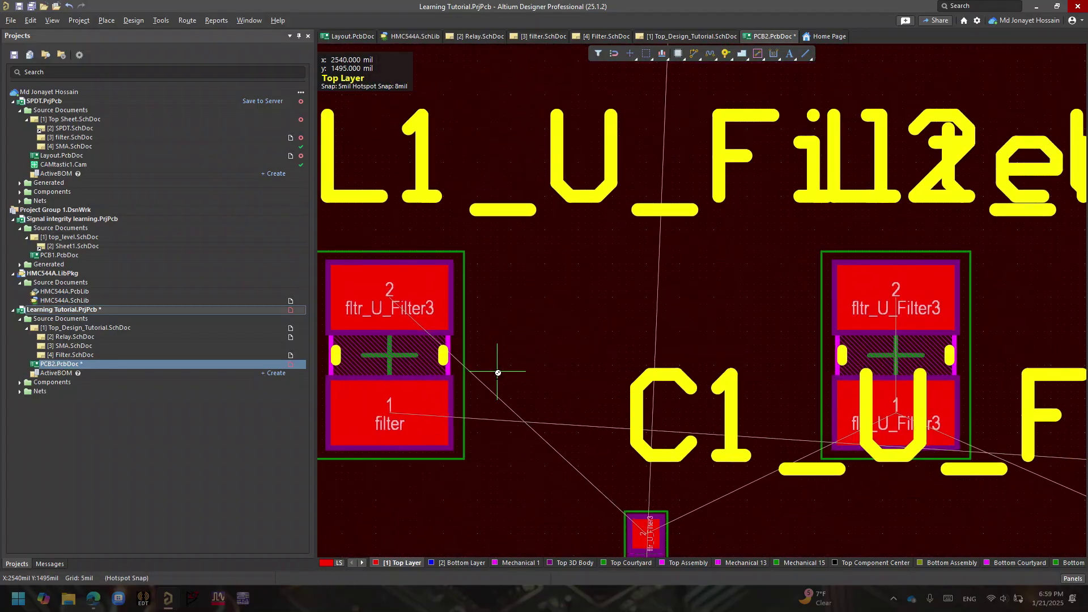
ctrl+scroll(497, 372, down, 1)
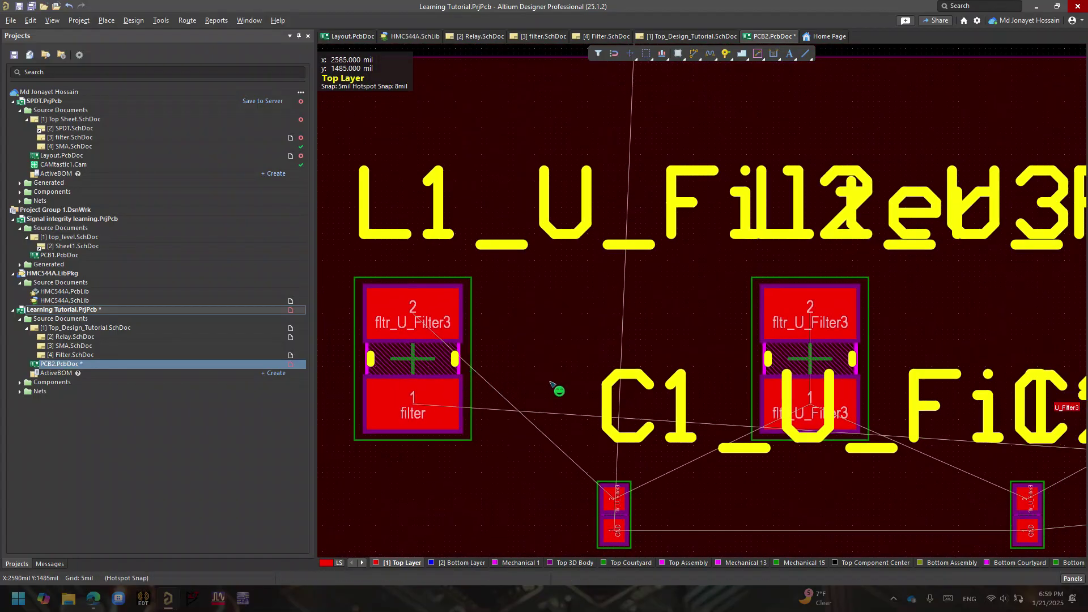
right_drag(620, 365, 734, 287)
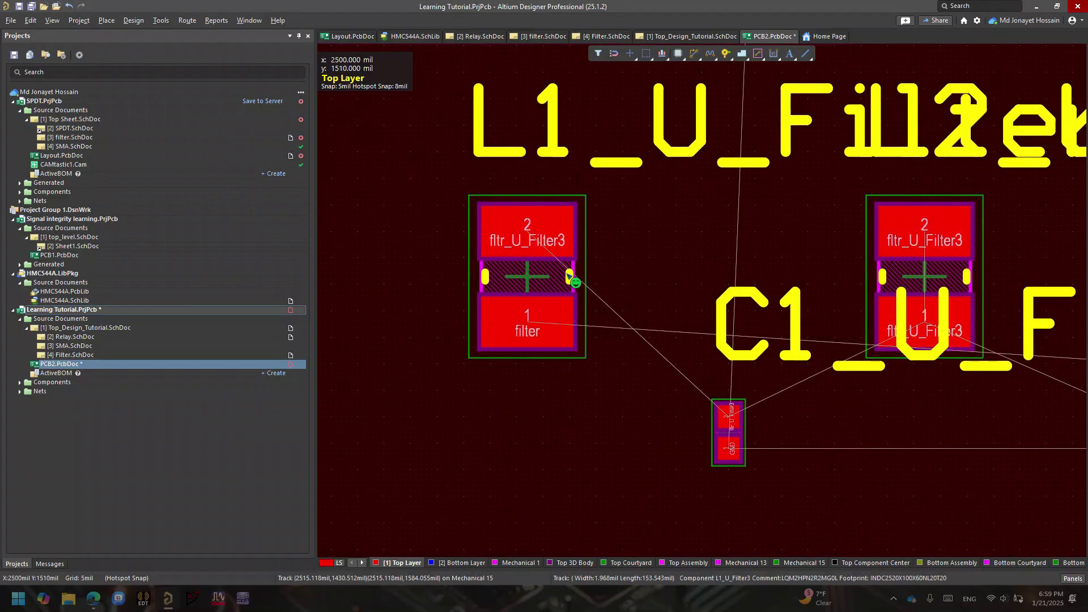
click(544, 271)
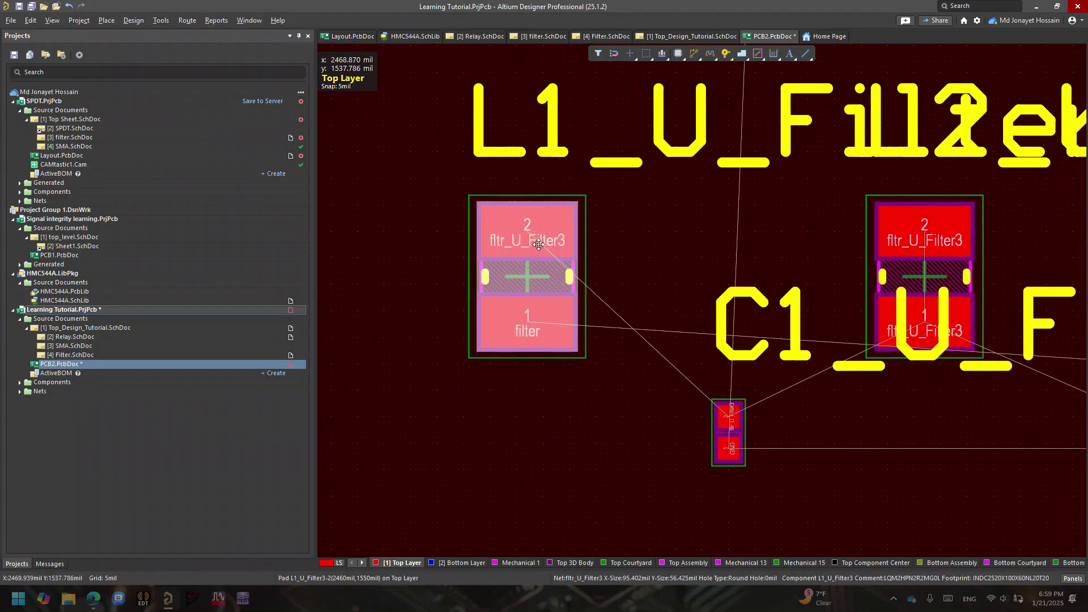
drag(538, 244, 522, 285)
key(space)
key(space)
key(space)
Step: Rotate L2_U_Filter3 to lie horizontally with its pad 2 facing L1, nudged slightly toward L1
drag(925, 276, 898, 278)
key(space)
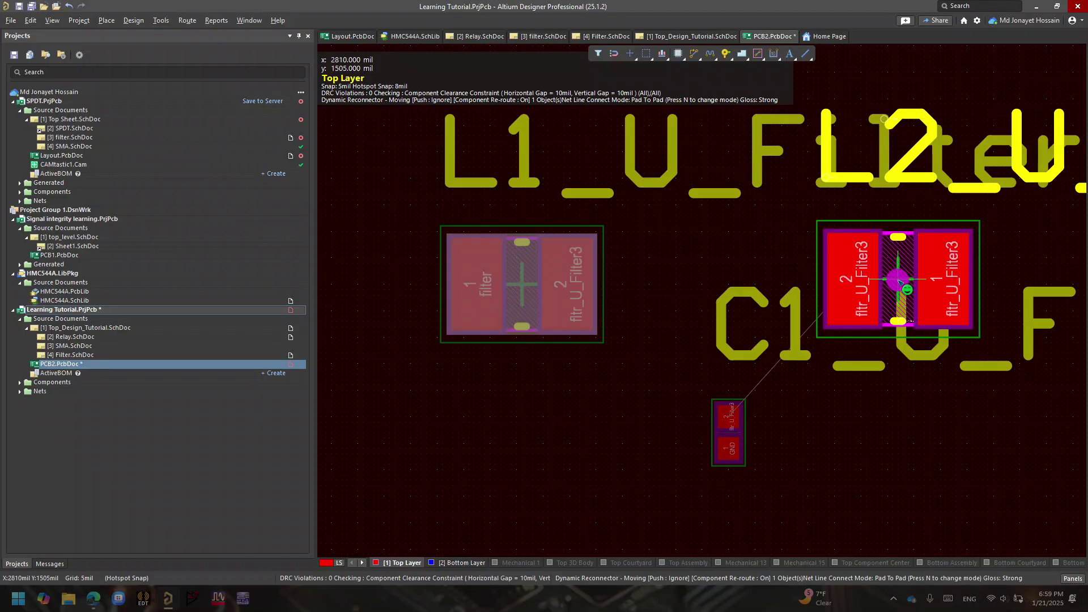
drag(899, 279, 896, 281)
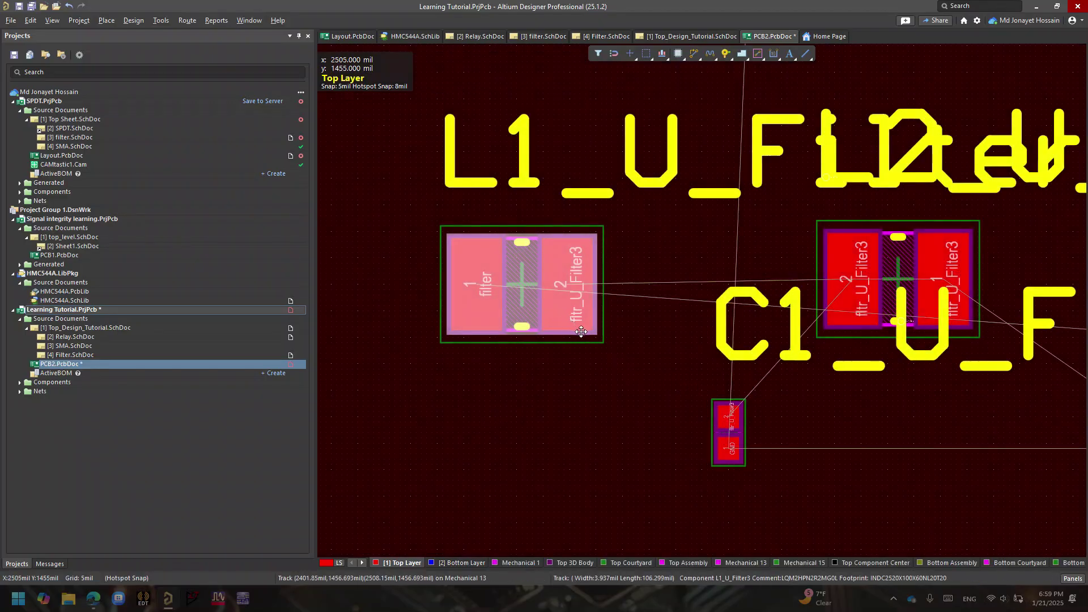
Step: Route a Top Layer track from L1_U_Filter3 pad 2 to C1_U_Filter3 pad 2 and on to L2_U_Filter3 pad 2
click(574, 289)
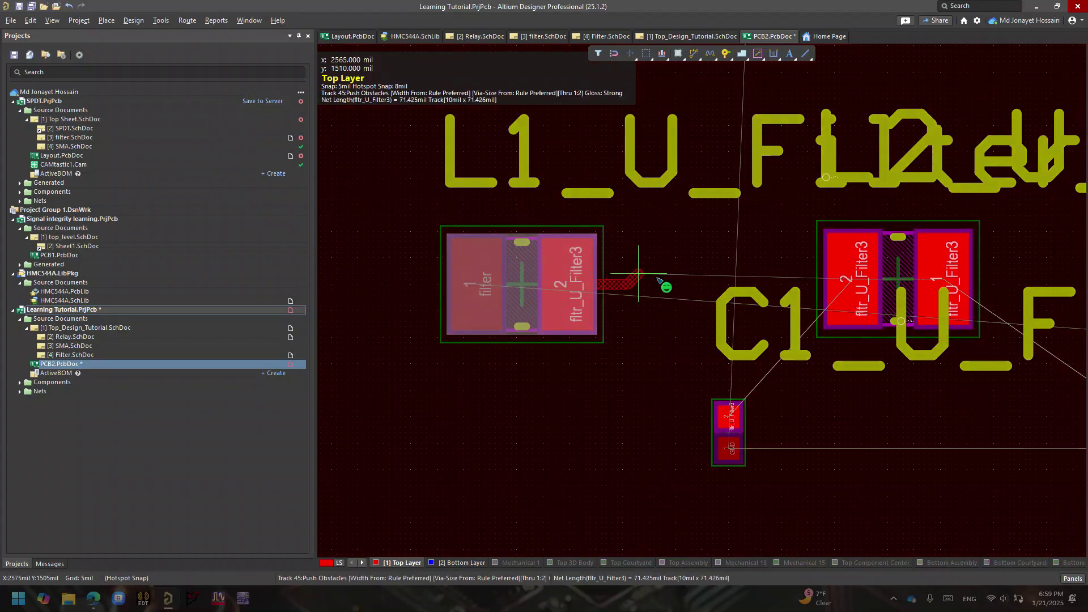
click(734, 414)
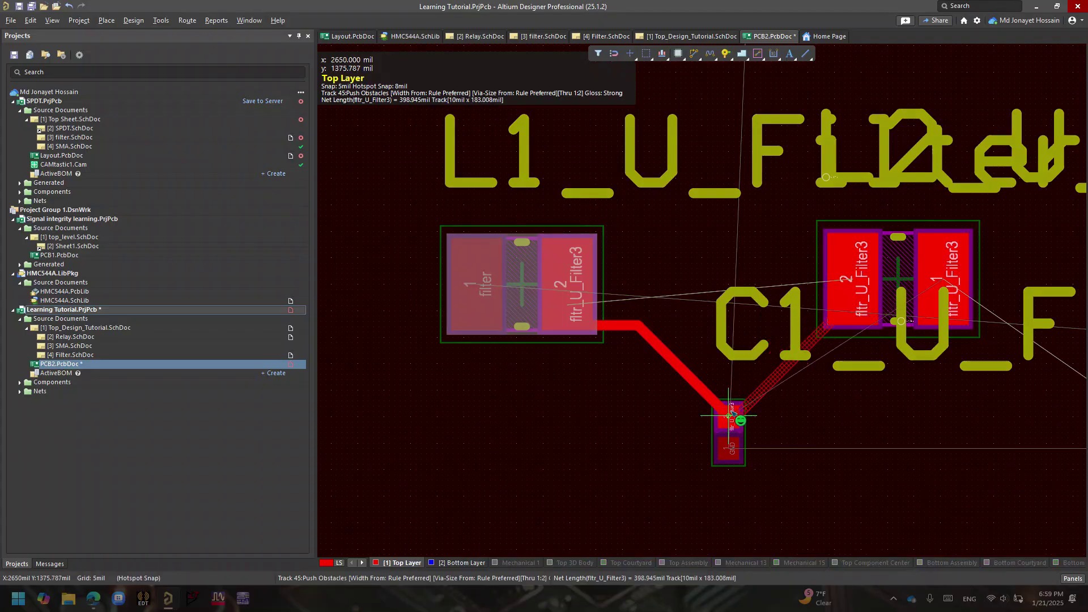
click(746, 379)
right_click(859, 367)
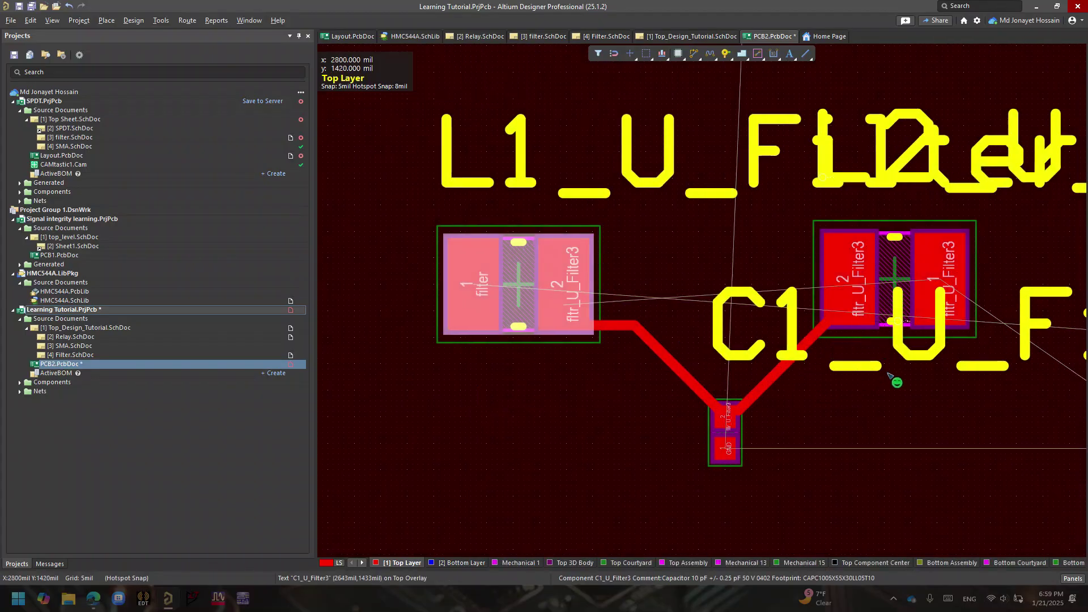
Step: Rotate L3_U_Filter3 horizontal with pad 1 facing L2, about 100 mil closer to it, and shift C2_U_Filter3 about 75 mil to between L2 and L3
right_drag(896, 381, 468, 400)
drag(899, 287, 791, 300)
key(space)
key(space)
key(space)
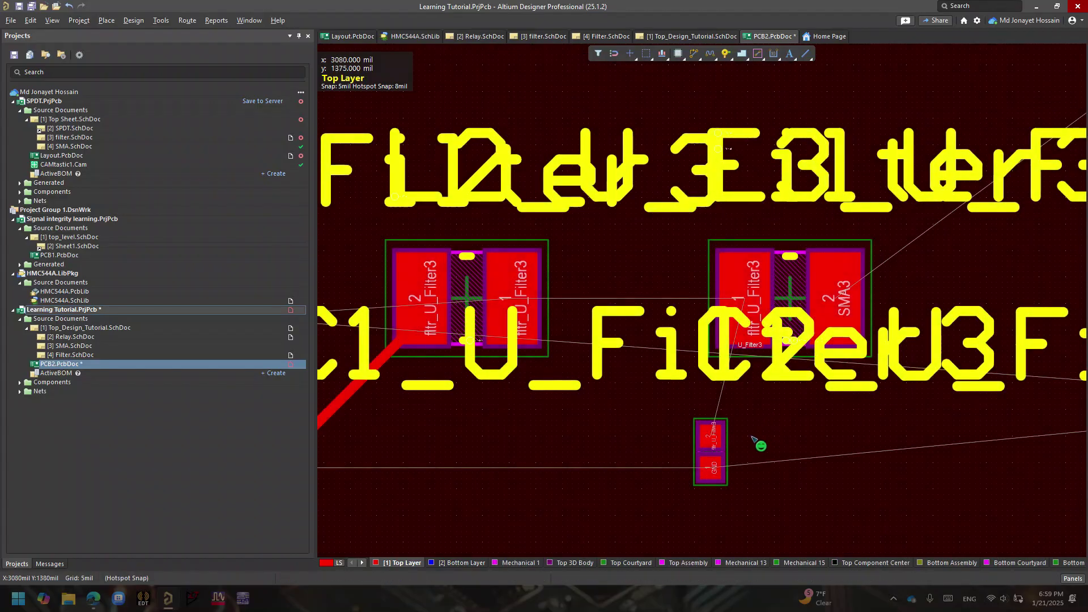
drag(710, 453, 631, 448)
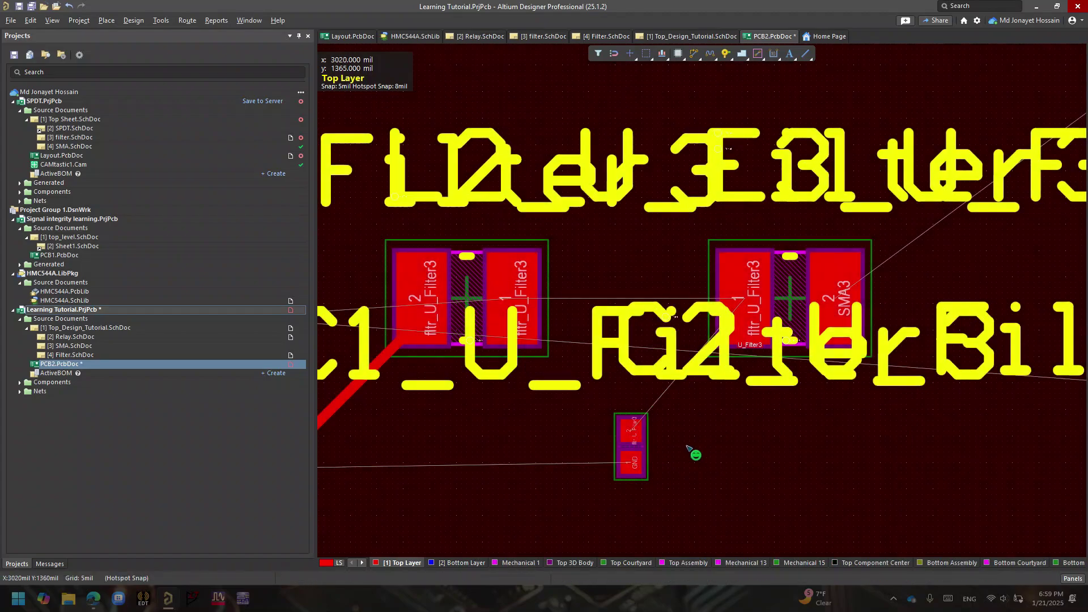
Step: Route Top Layer tracks from L3_U_Filter3 pad 1 and from L2_U_Filter3 pad 1 to C2_U_Filter3 pad 2
key(ctrl+w)
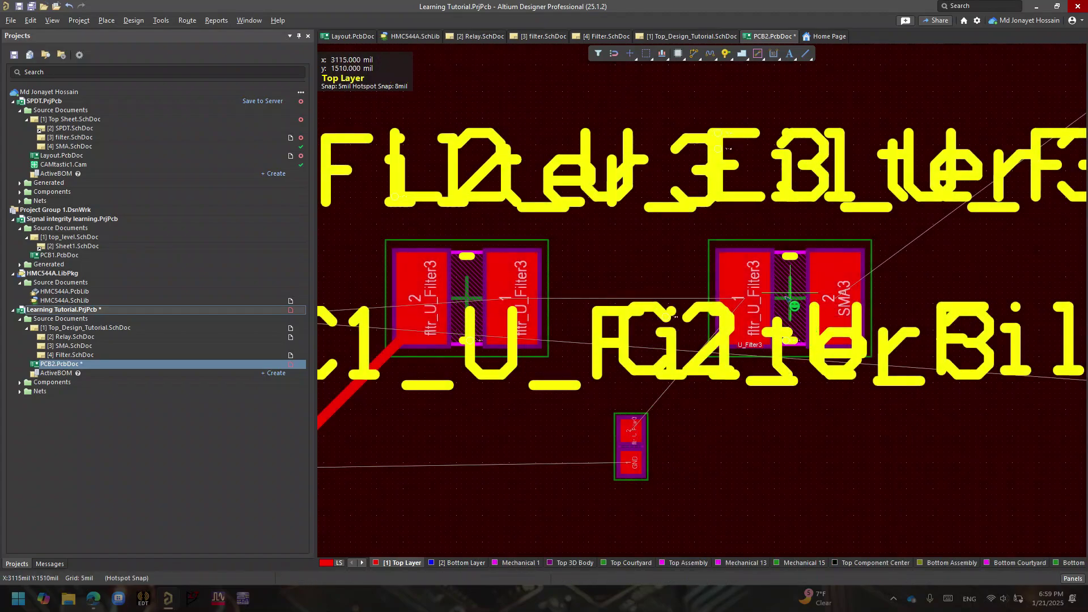
click(742, 300)
click(630, 434)
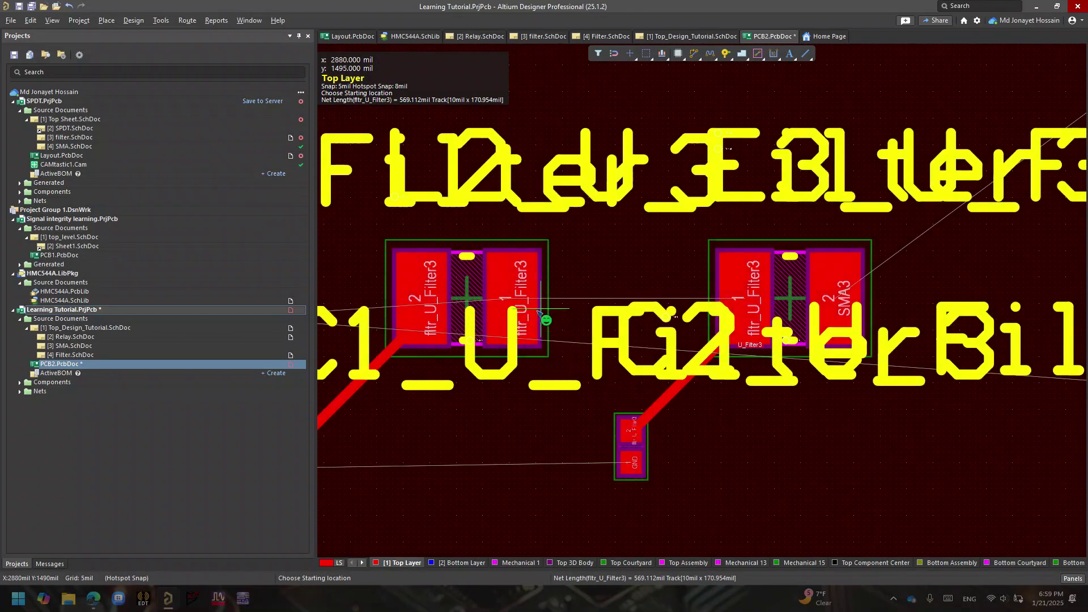
click(510, 299)
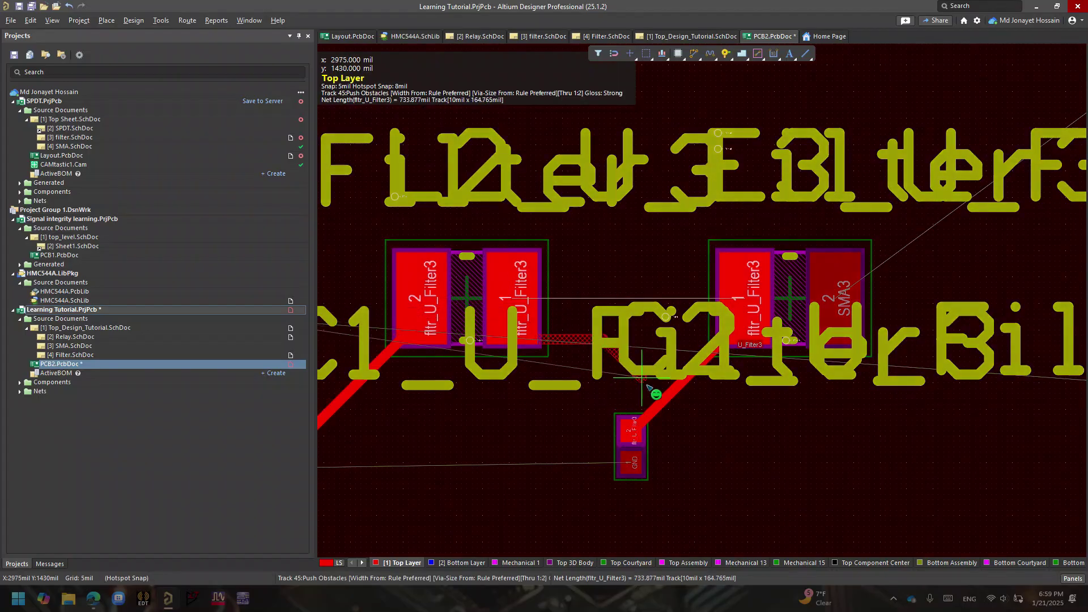
click(627, 430)
right_click(606, 389)
right_drag(602, 381, 898, 382)
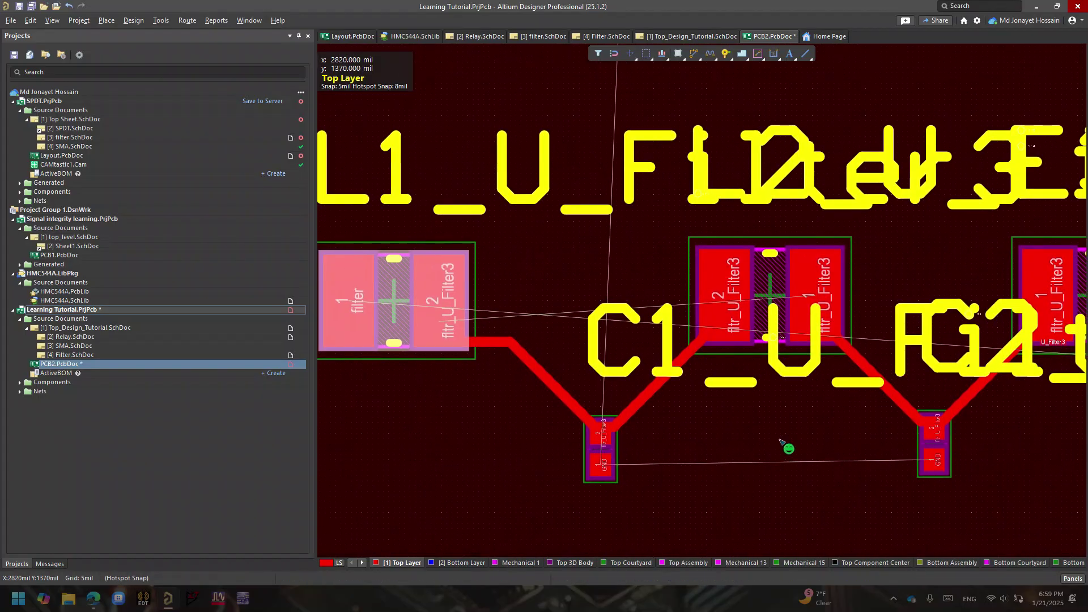
Step: Place one via just below the GND pad of C1_U_Filter3 and another just below the GND pad of C2_U_Filter3
ctrl+scroll(780, 440, down, 4)
ctrl+scroll(780, 440, up, 3)
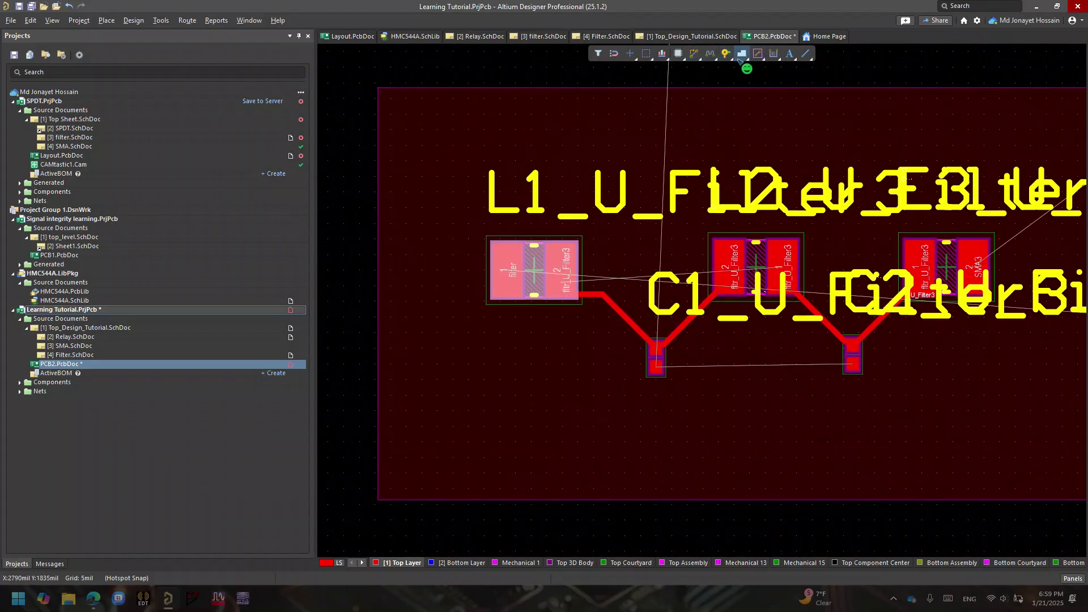
click(741, 55)
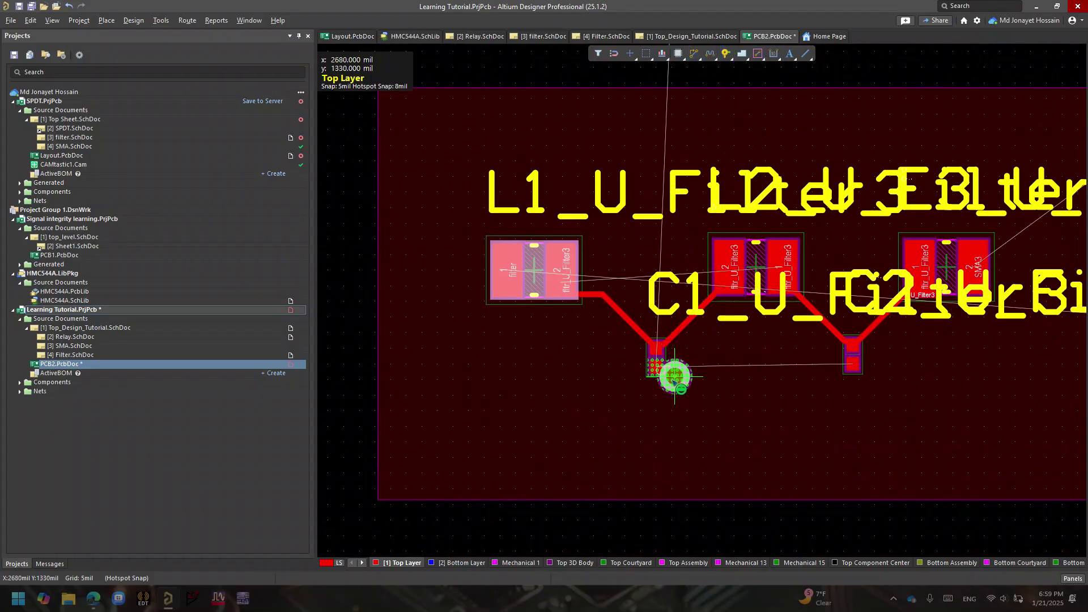
click(671, 398)
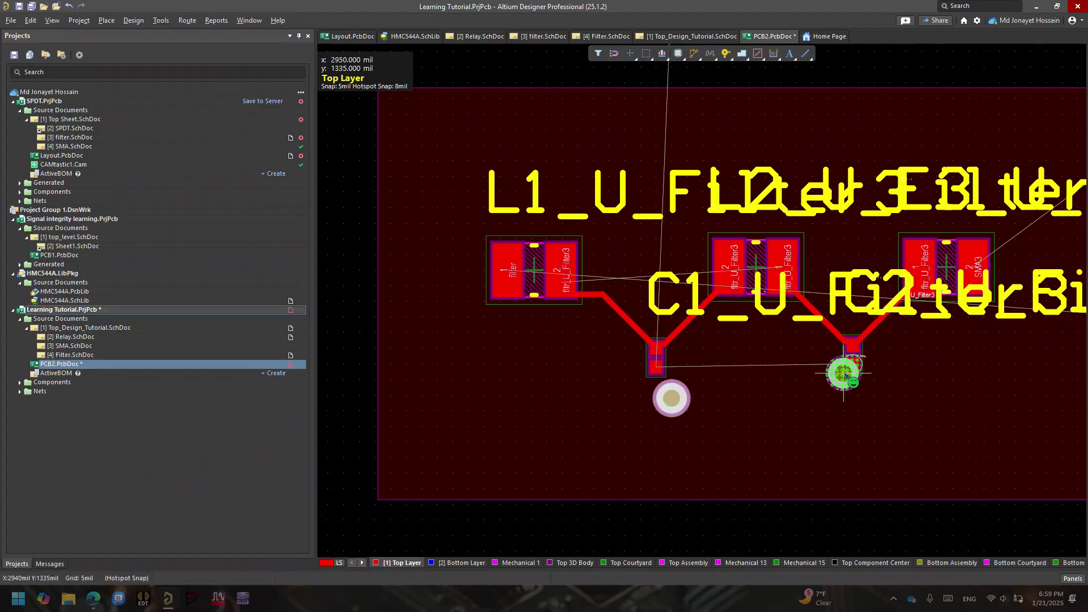
click(869, 395)
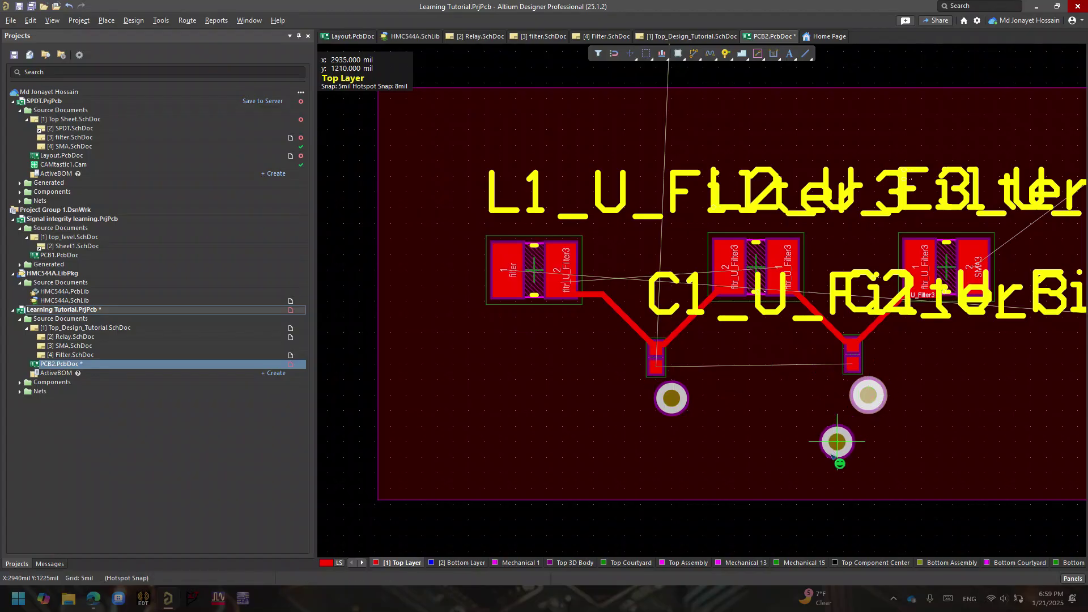
ctrl+scroll(555, 340, down, 4)
ctrl+scroll(555, 340, up, 2)
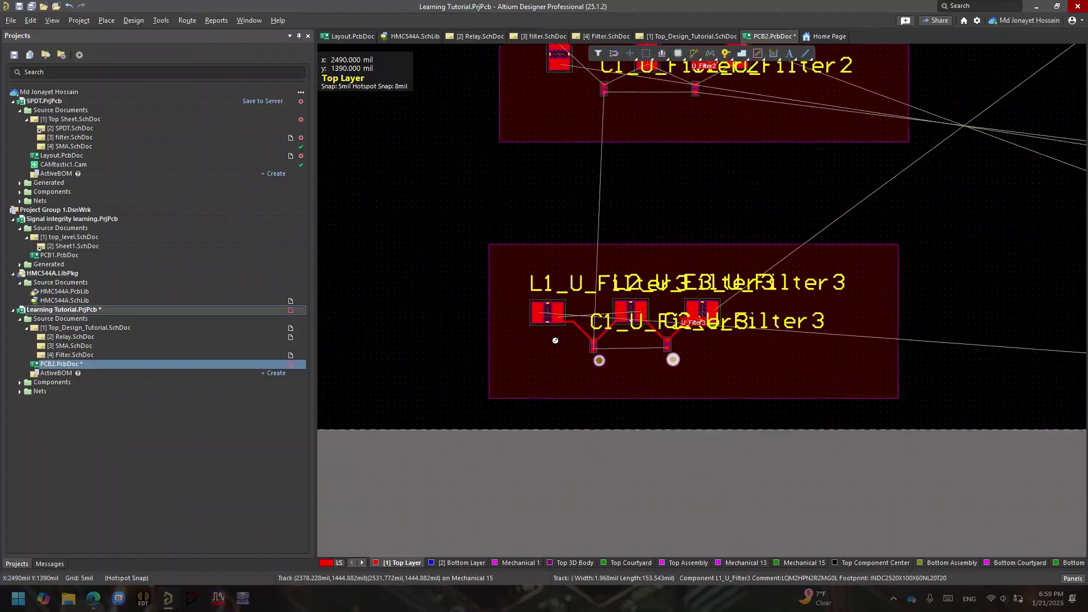
Step: Make the Bottom Layer active and show it alone in single layer mode
click(461, 563)
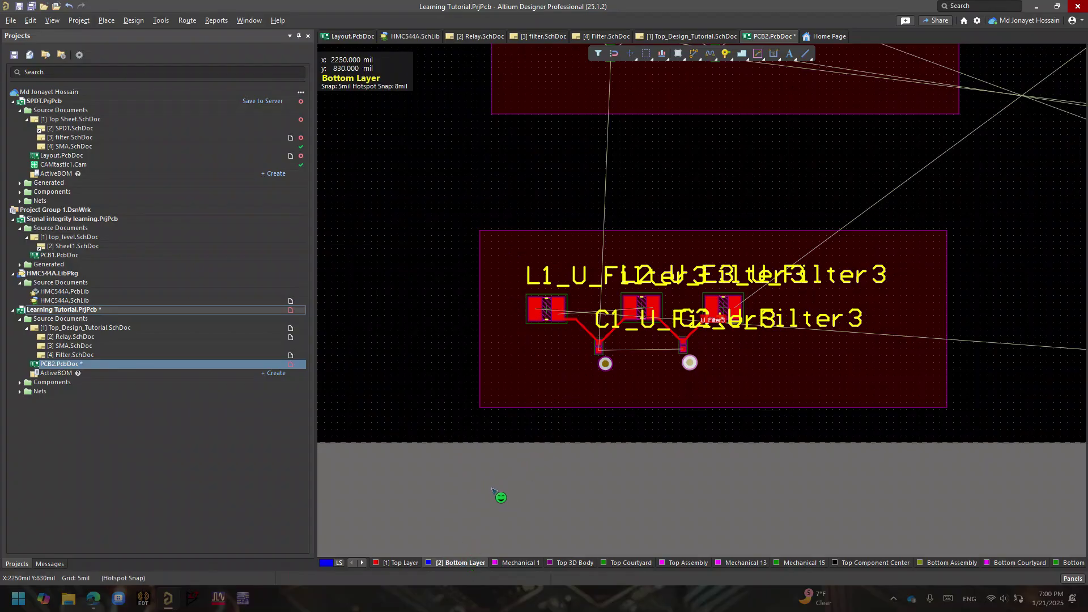
key(shift+s)
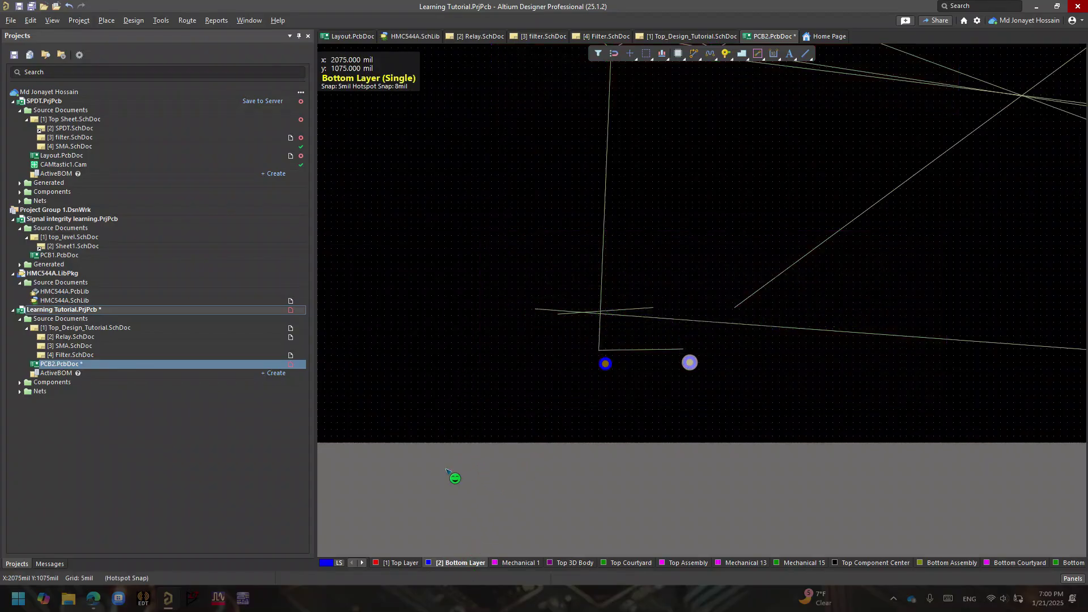
click(411, 562)
click(461, 563)
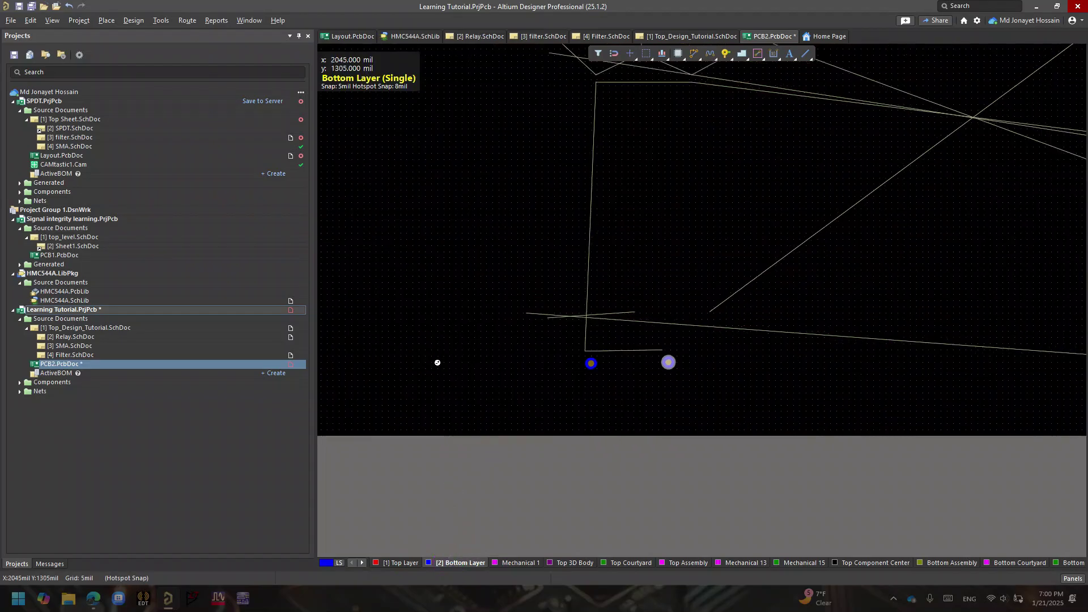
ctrl+scroll(441, 364, down, 5)
ctrl+scroll(441, 364, up, 4)
ctrl+scroll(462, 320, up, 1)
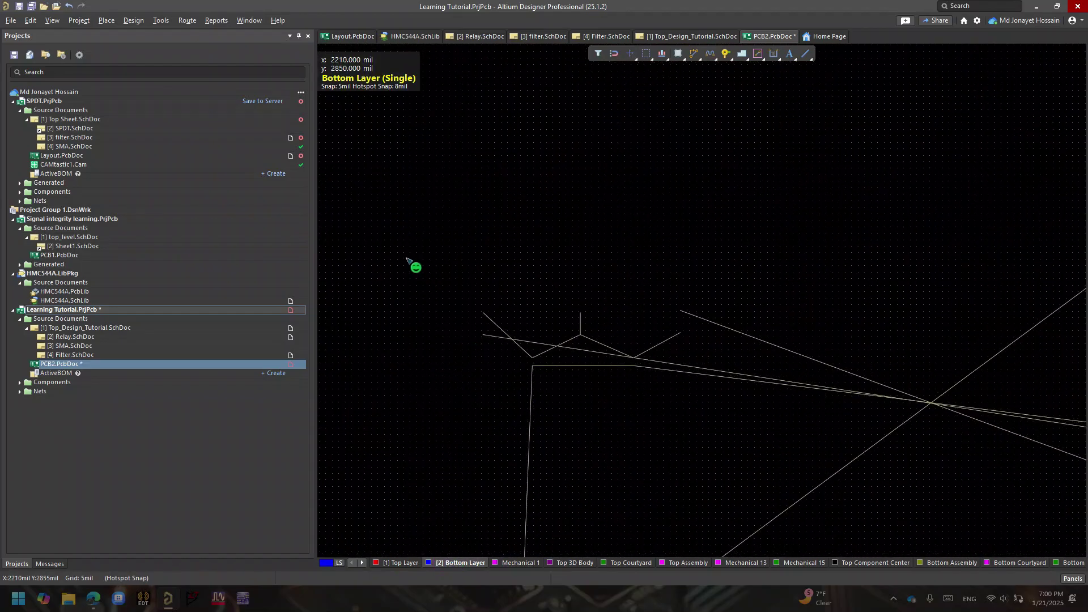
ctrl+scroll(413, 262, down, 4)
right_drag(432, 278, 675, 285)
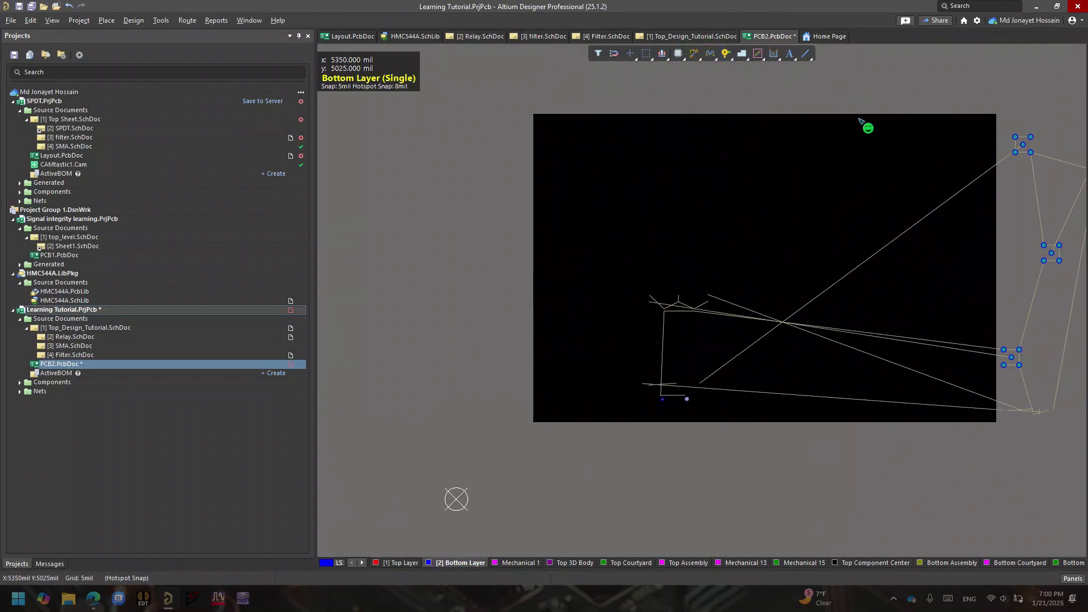
Step: Allow shelved and modified polygons in the UnpouredPolygon electrical design rule and apply the rule changes
click(128, 24)
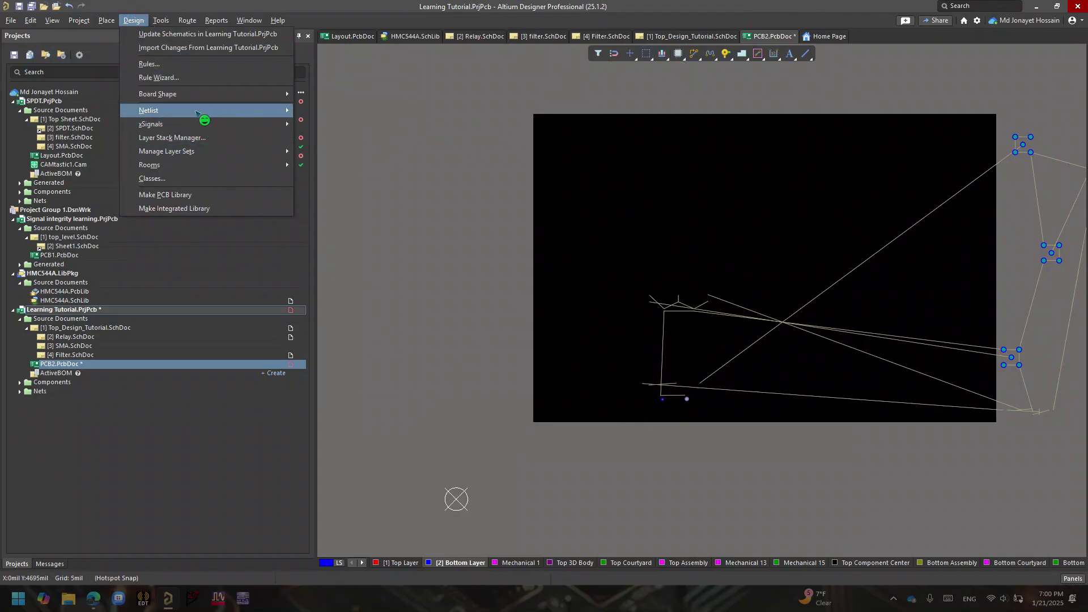
click(193, 64)
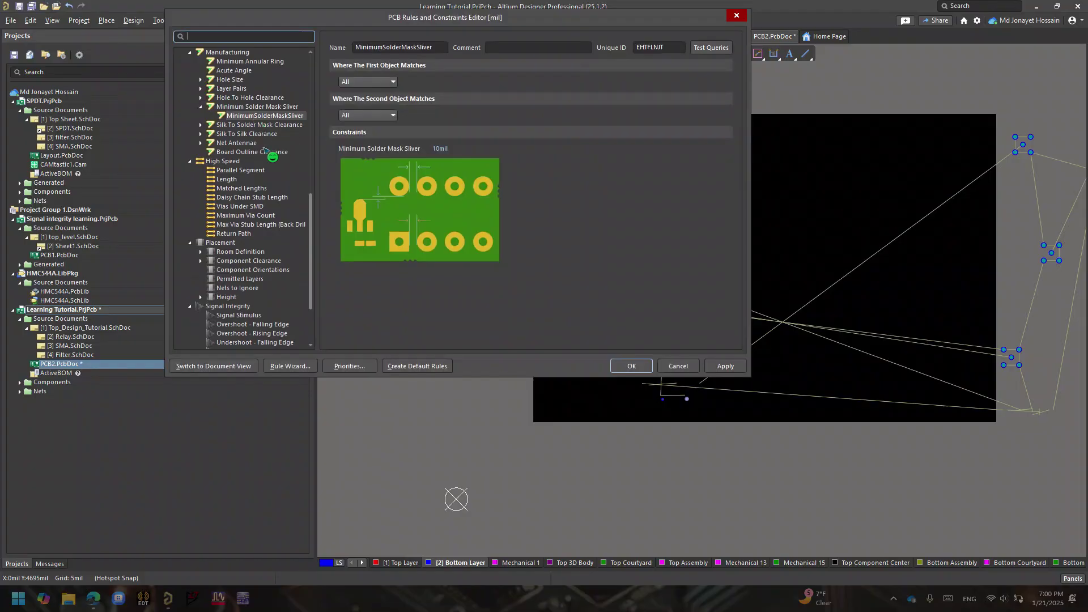
scroll(241, 152, up, 15)
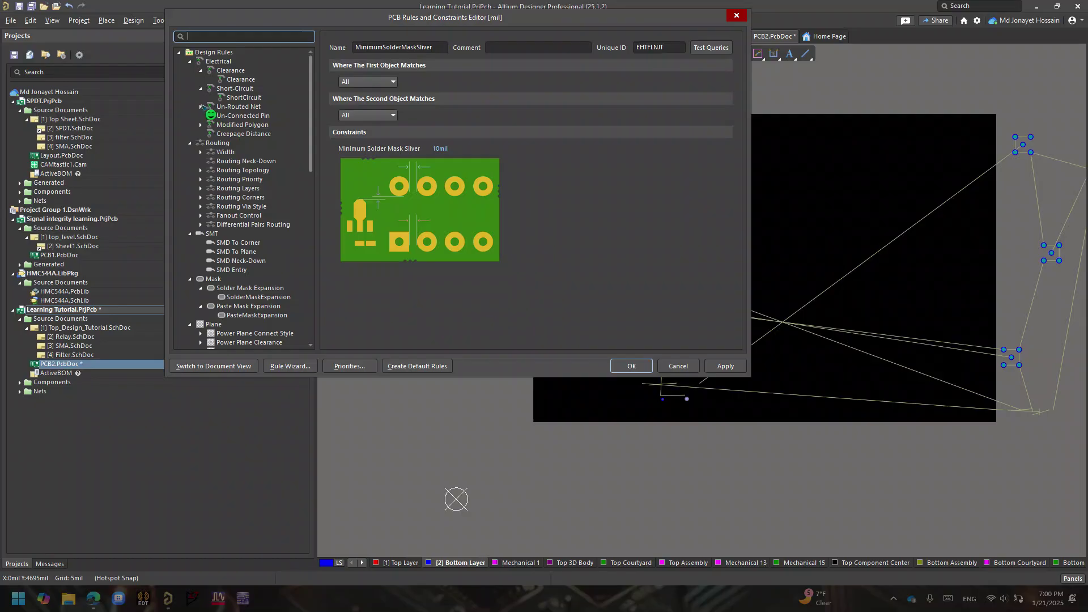
click(201, 106)
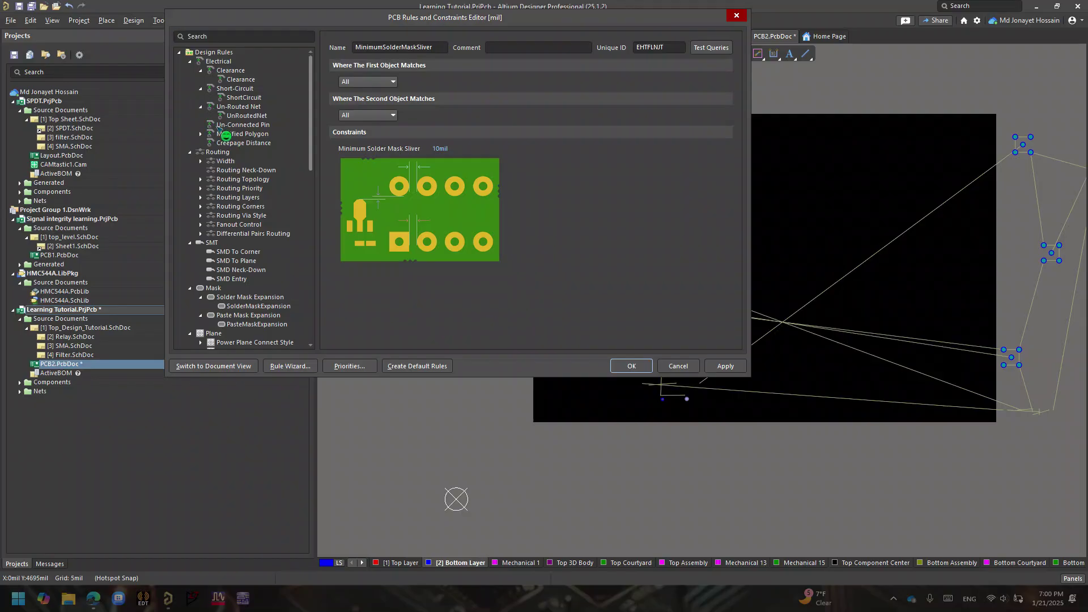
click(203, 133)
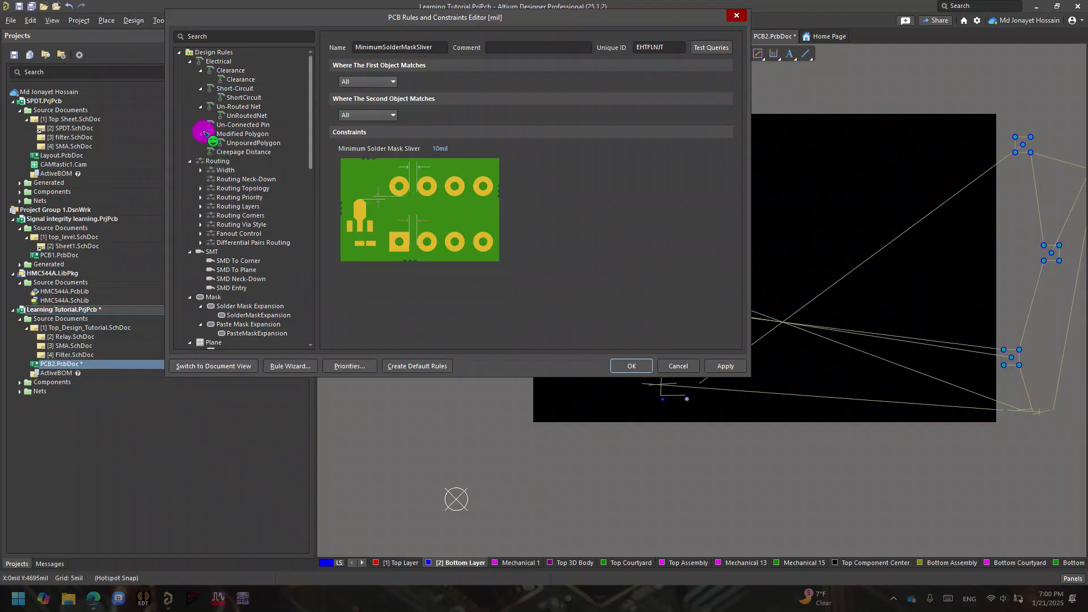
click(253, 142)
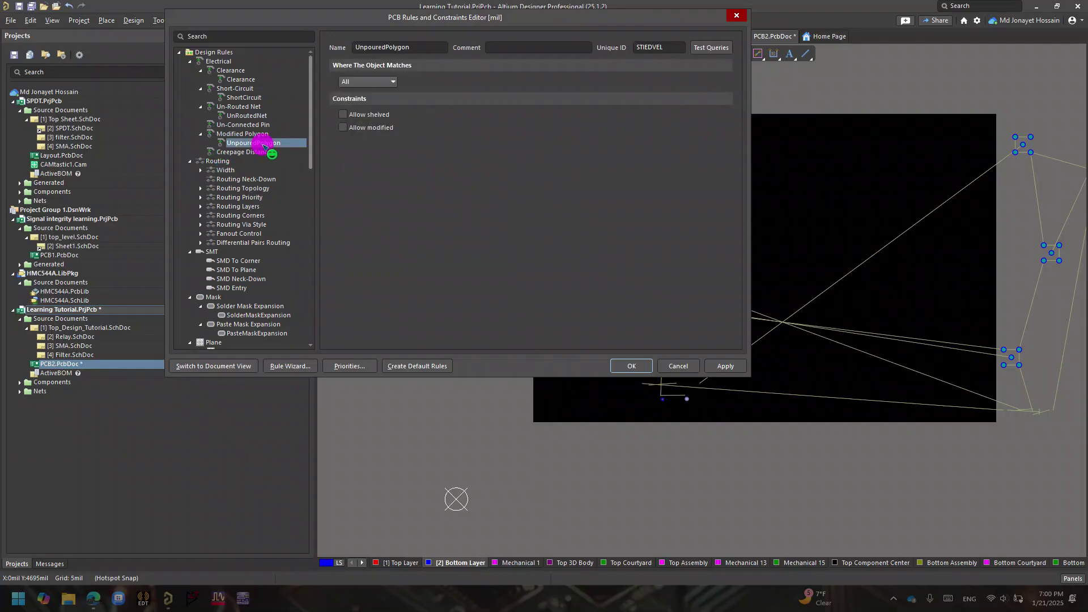
click(343, 115)
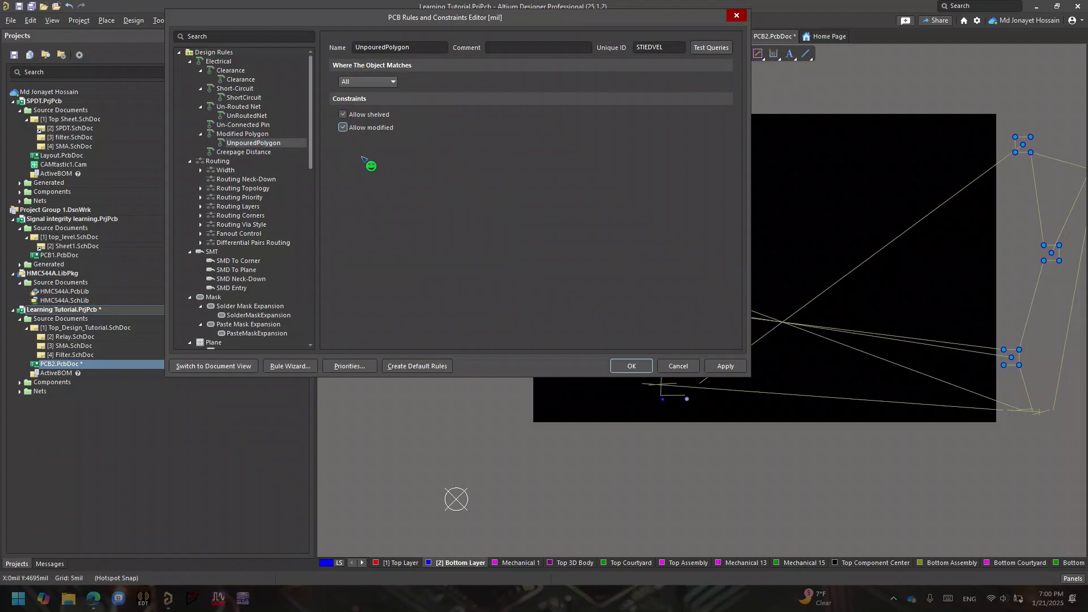
click(633, 367)
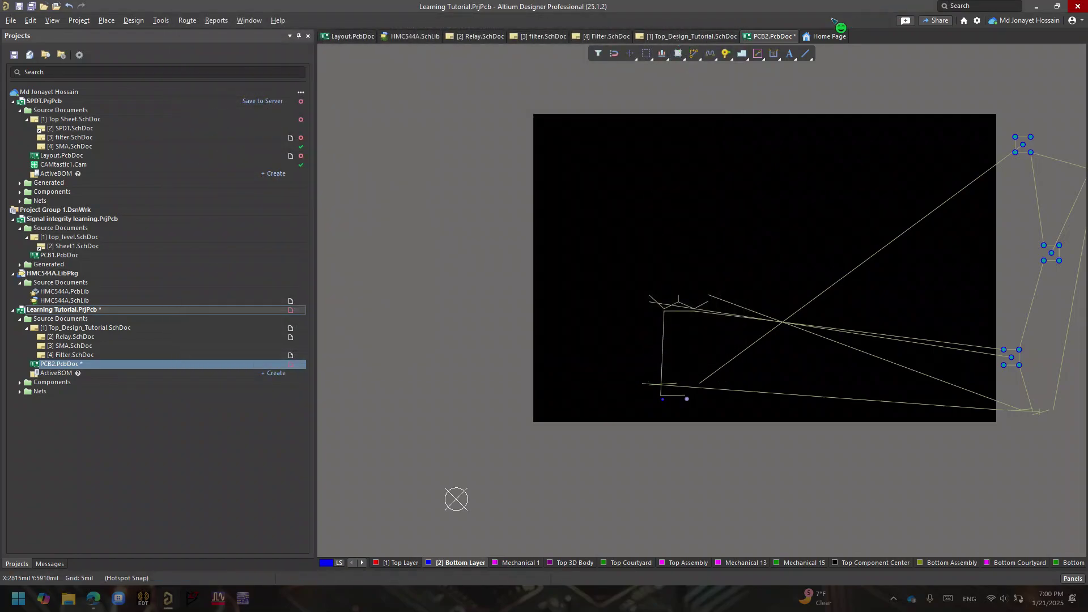
Step: Place a rectangular polygon pour of about 23.2 sq.inch on the Bottom Layer, with its corners just inside the board outline
click(745, 55)
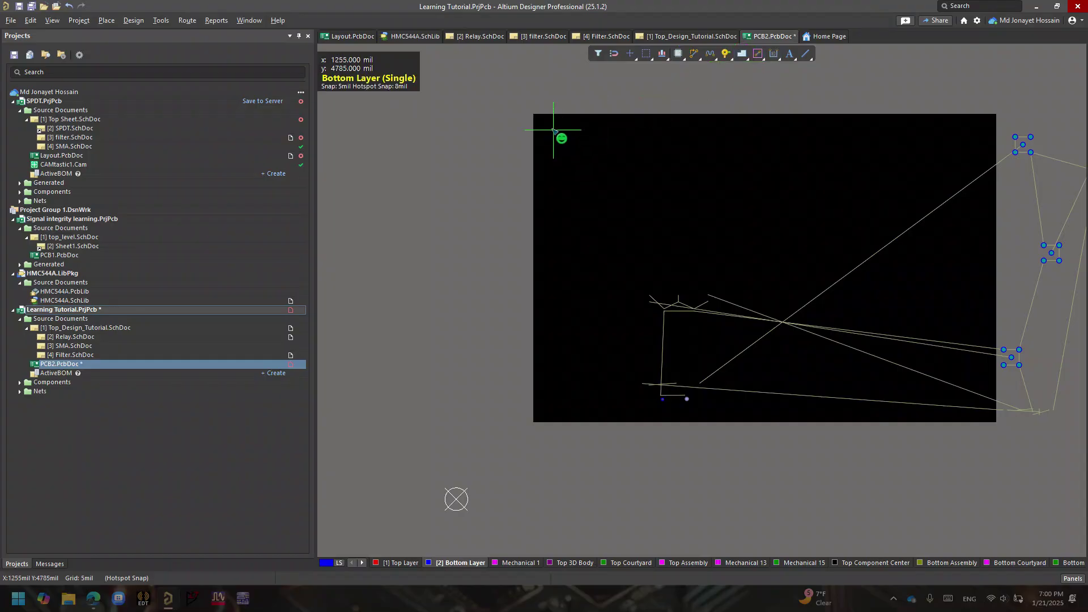
click(535, 117)
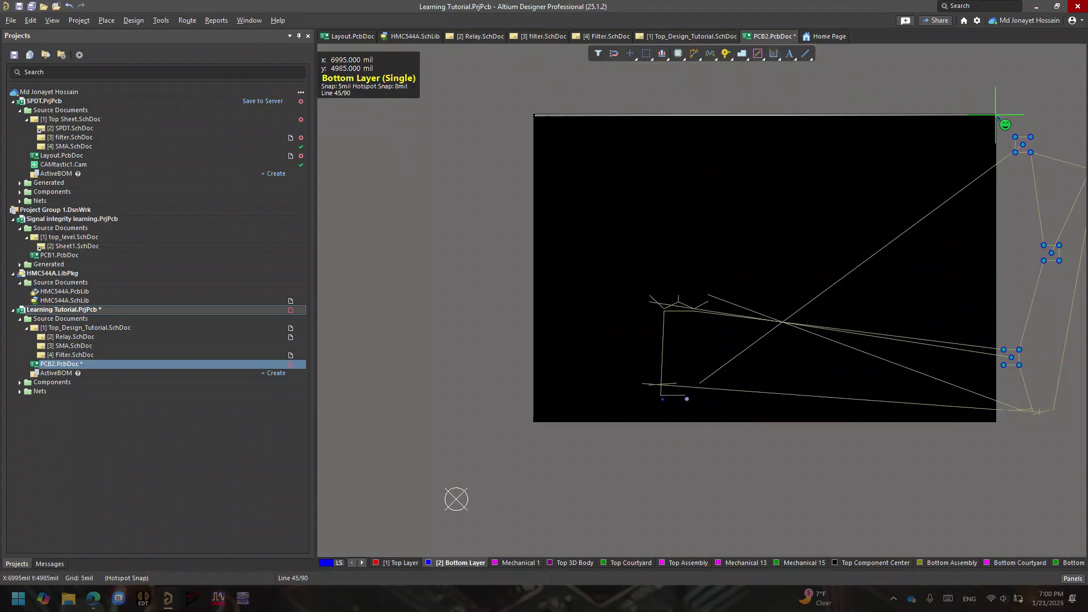
click(995, 115)
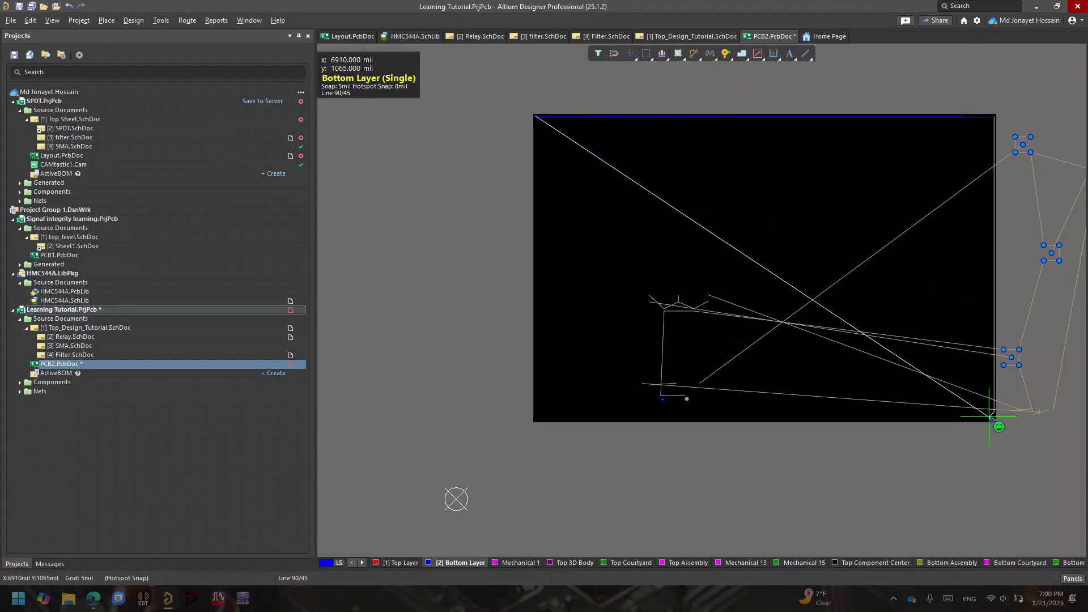
click(995, 420)
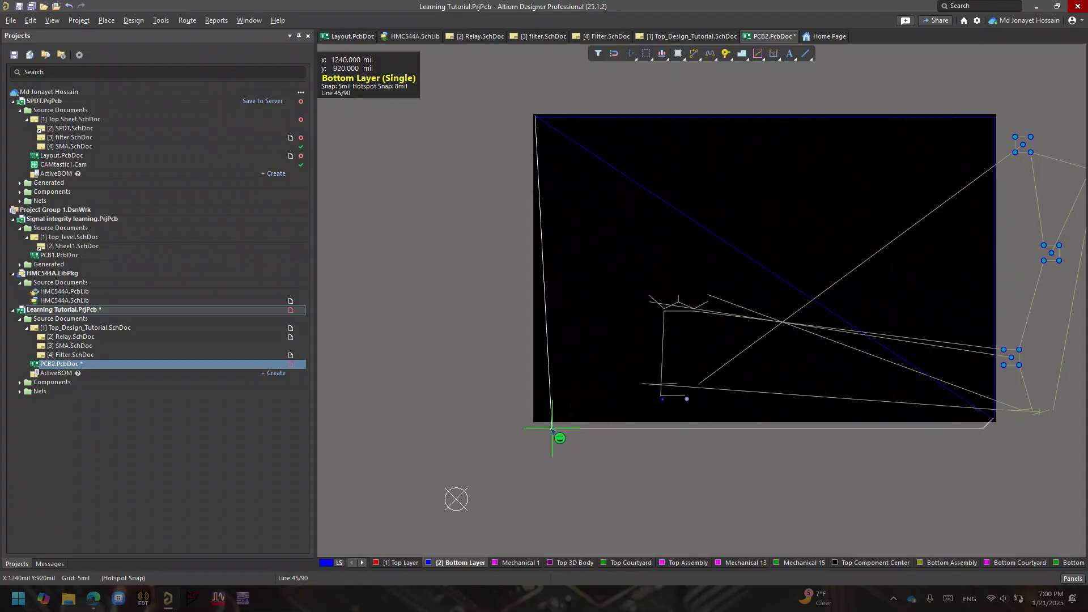
click(536, 420)
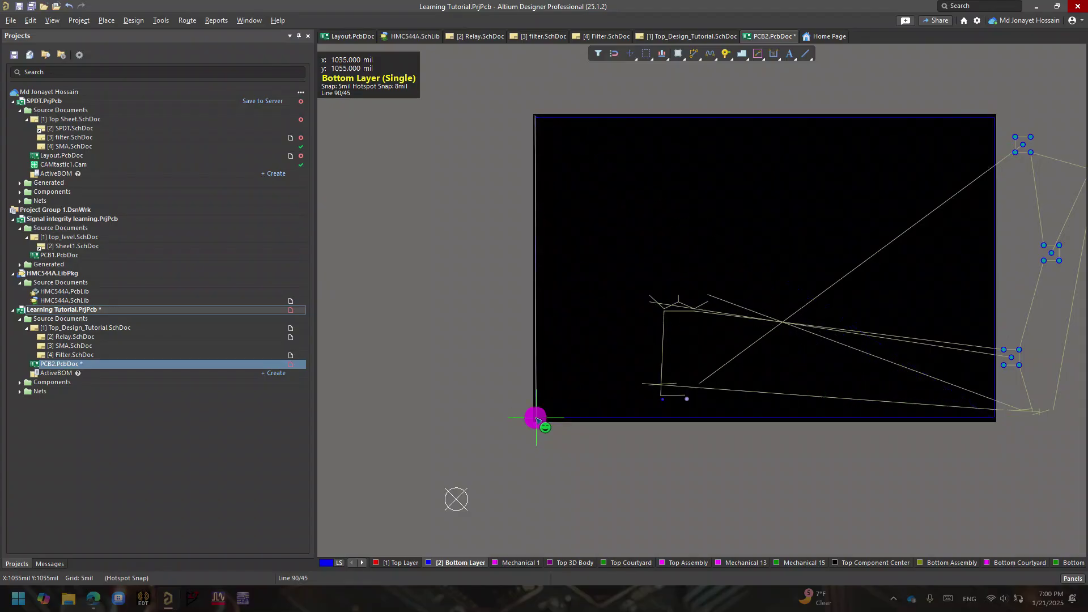
right_click(595, 125)
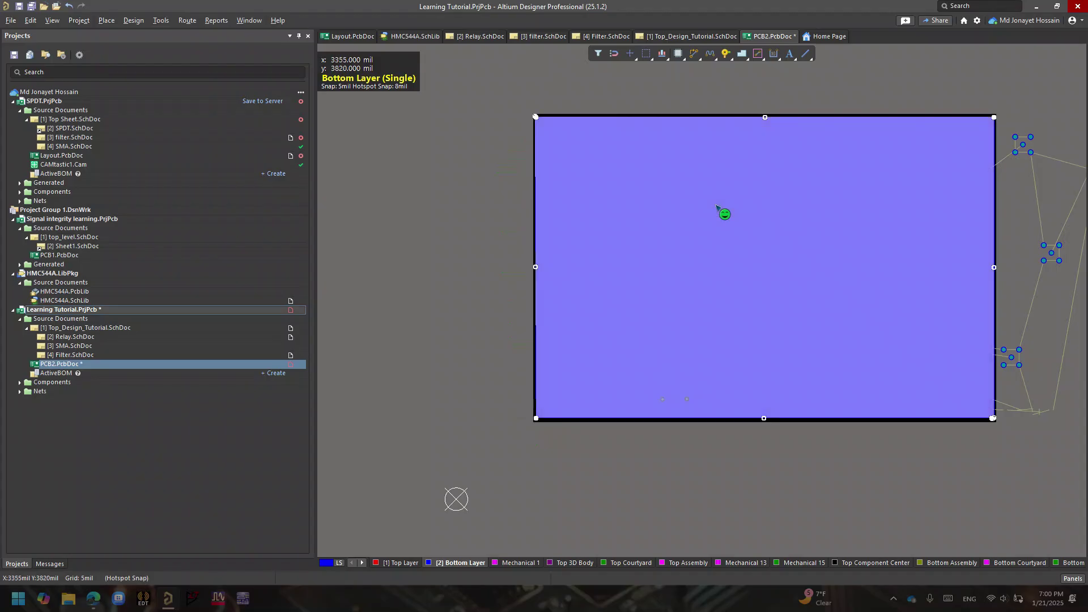
Step: Assign the Bottom Layer polygon to the GND net and repour it
double_click(716, 205)
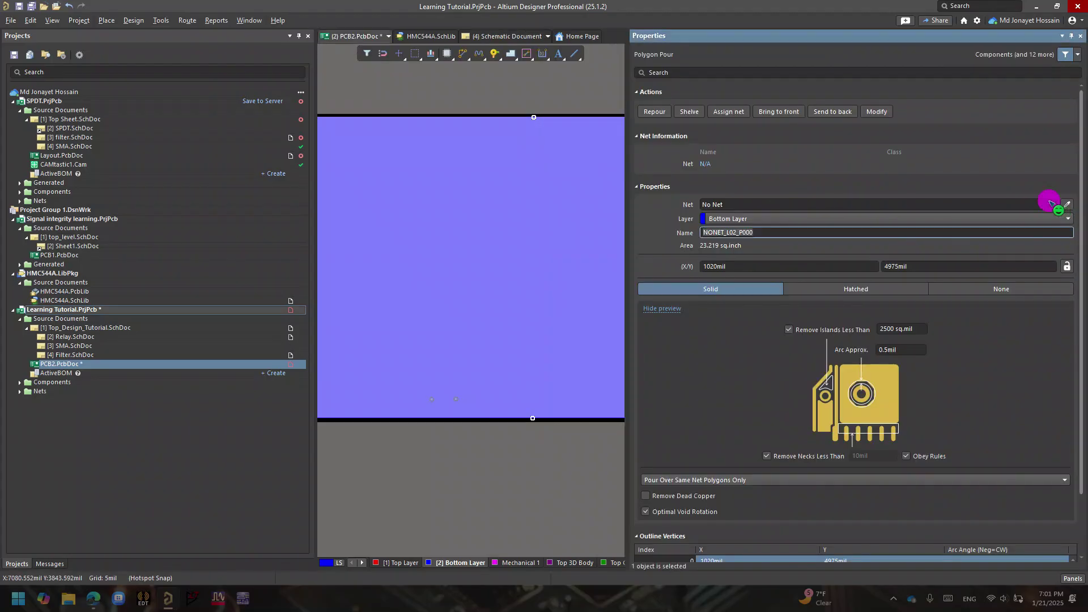
click(1051, 204)
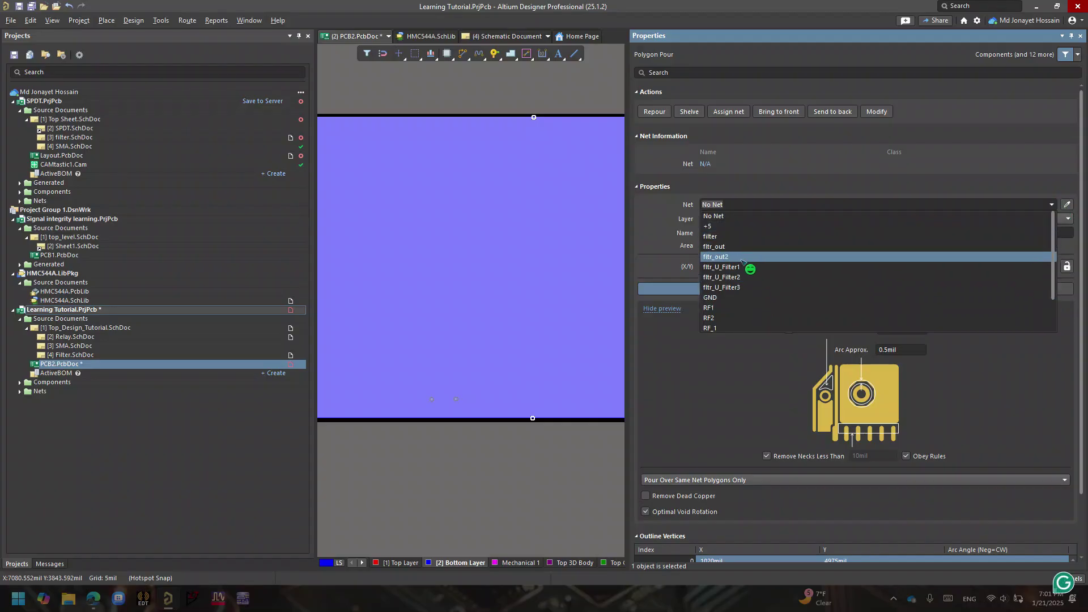
click(746, 297)
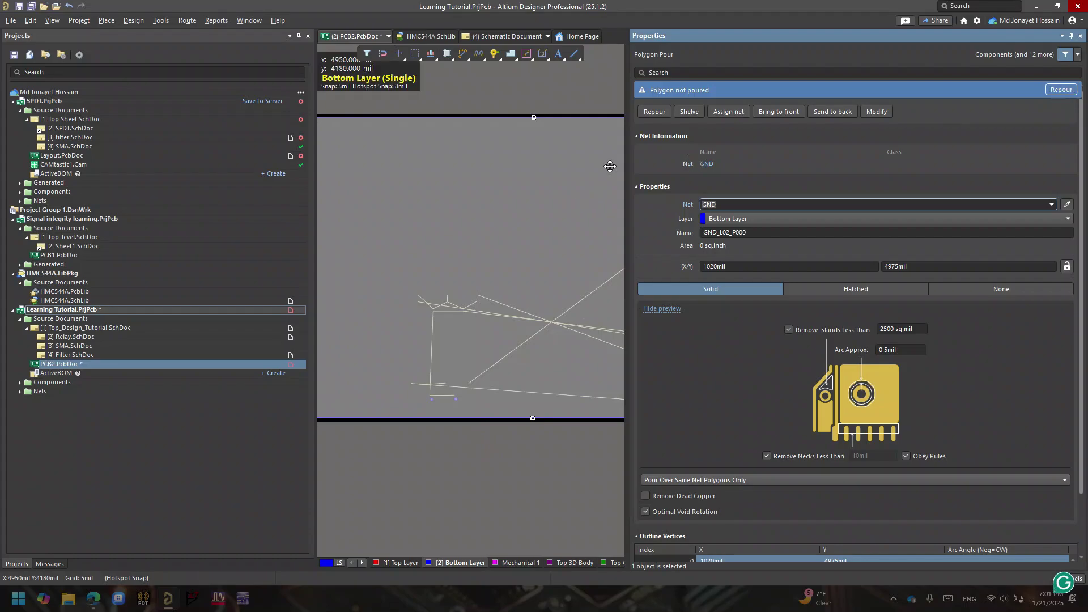
click(552, 199)
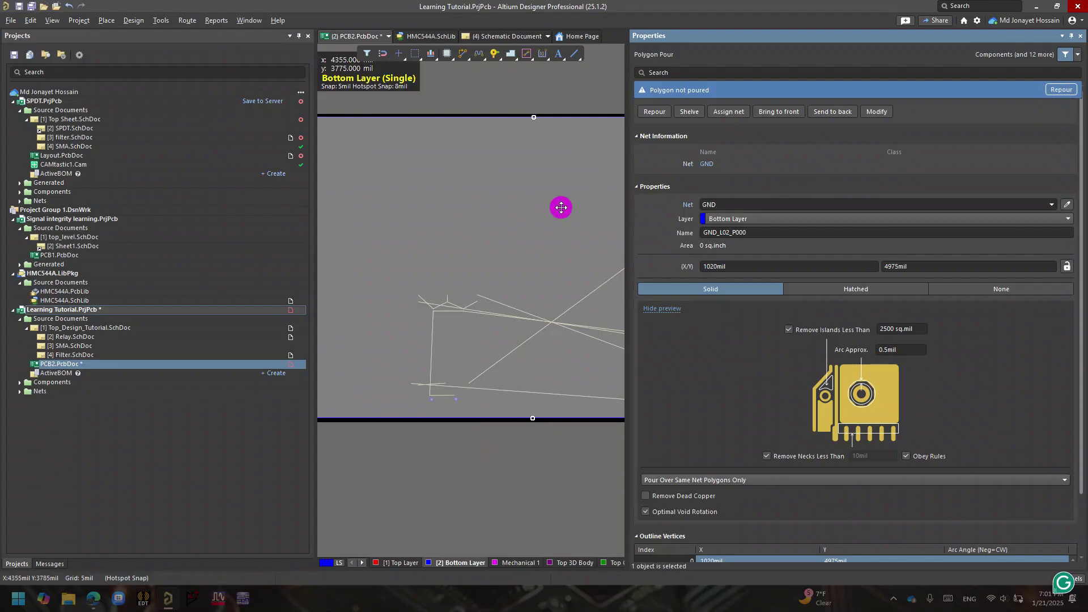
click(553, 201)
click(1061, 90)
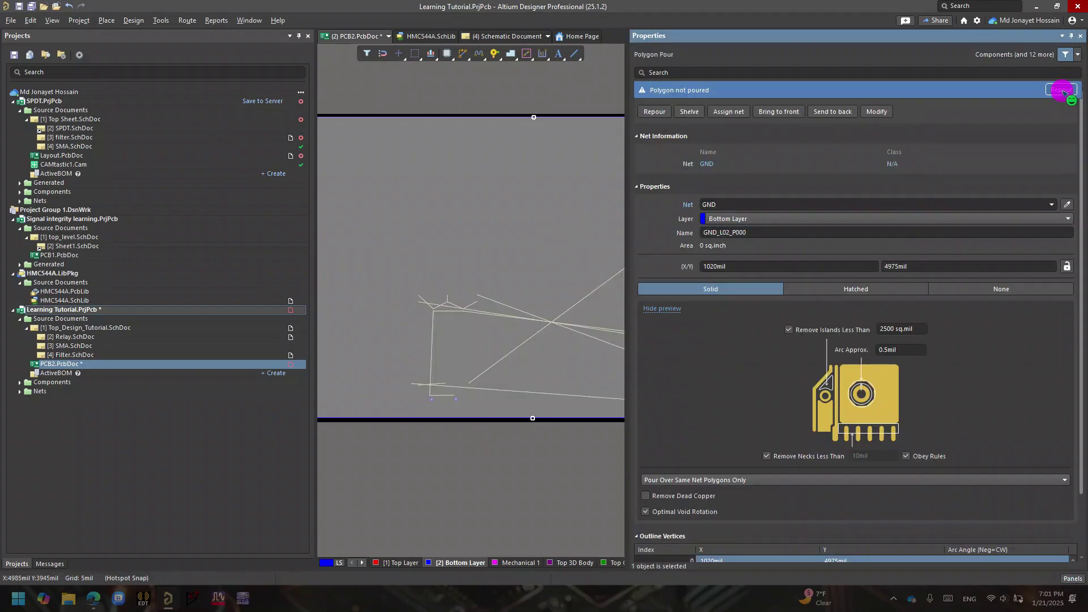
Step: Shelve the Bottom Layer GND polygon and close its properties
click(697, 112)
scroll(543, 215, left, 3)
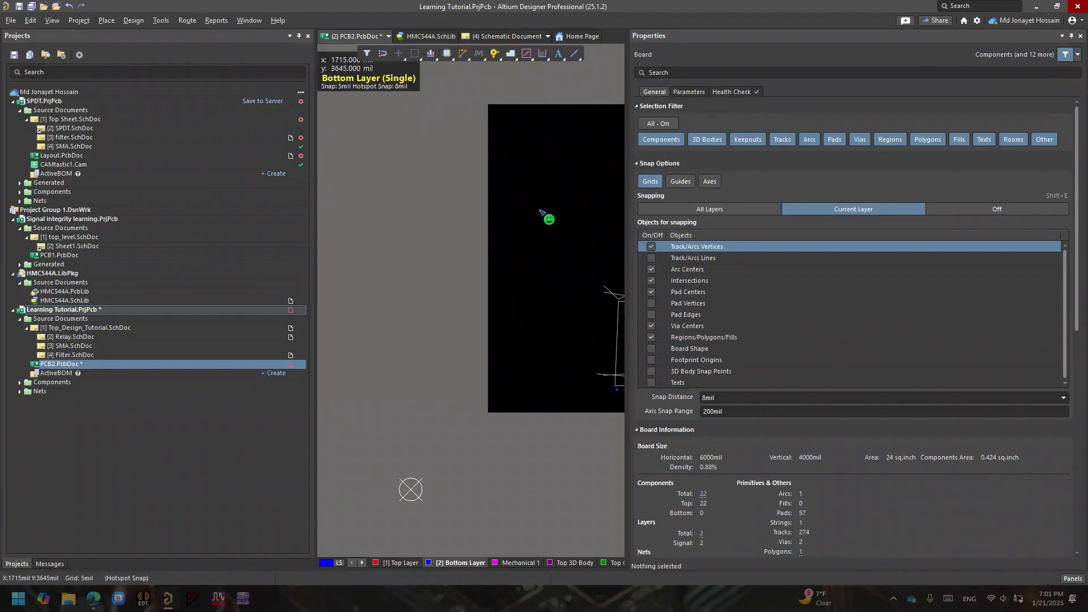
right_click(478, 184)
key(Escape)
right_drag(558, 118, 353, 209)
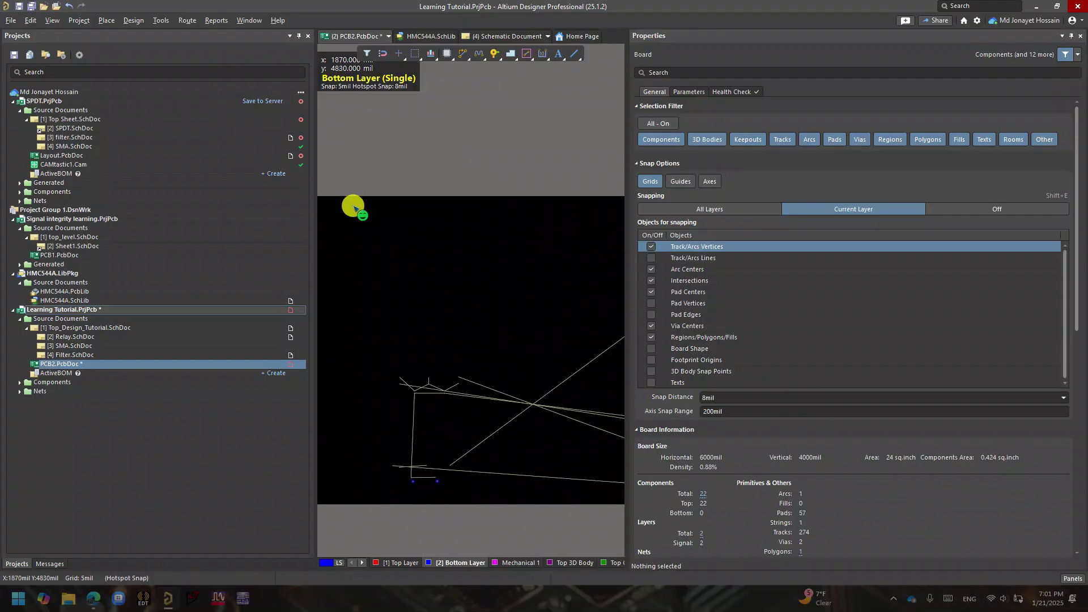
right_drag(439, 120, 504, 136)
scroll(561, 253, up, 2)
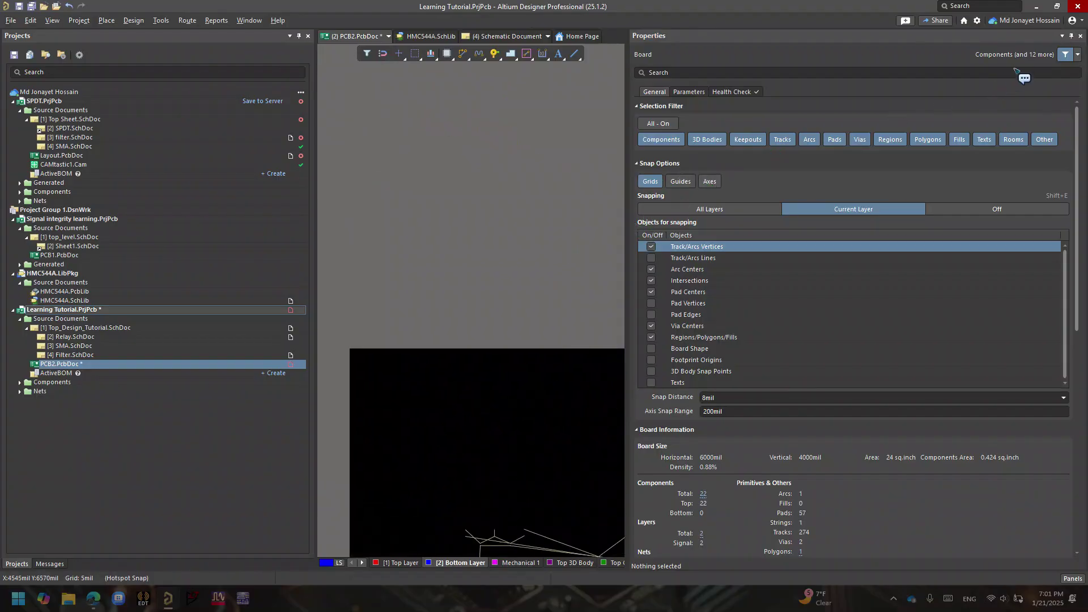
click(1080, 36)
Step: Make the Top Layer active and leave single layer mode so all layers are shown
click(399, 563)
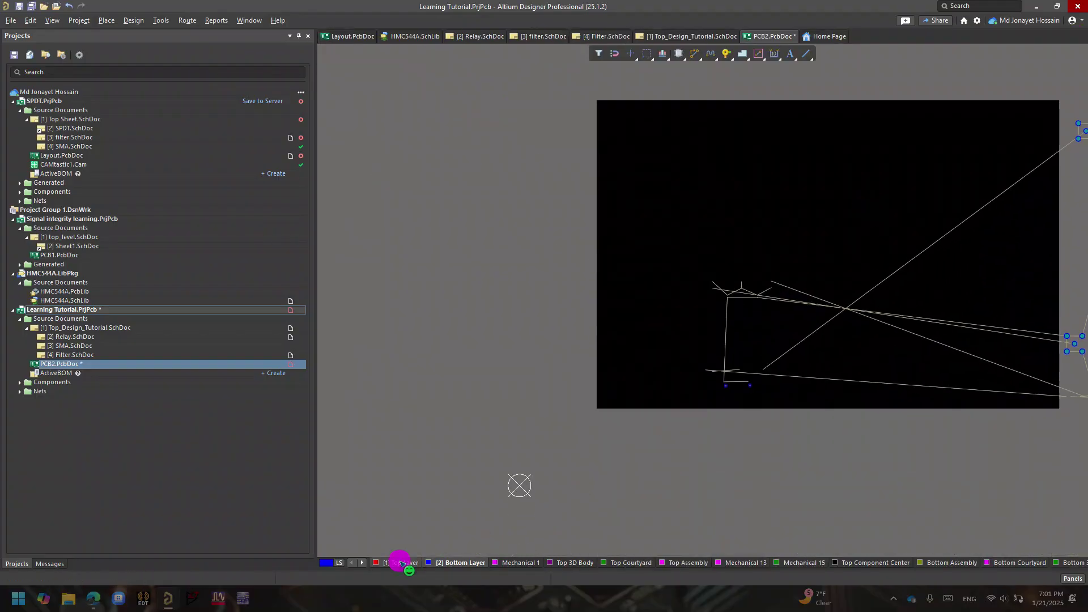
right_drag(711, 411, 667, 422)
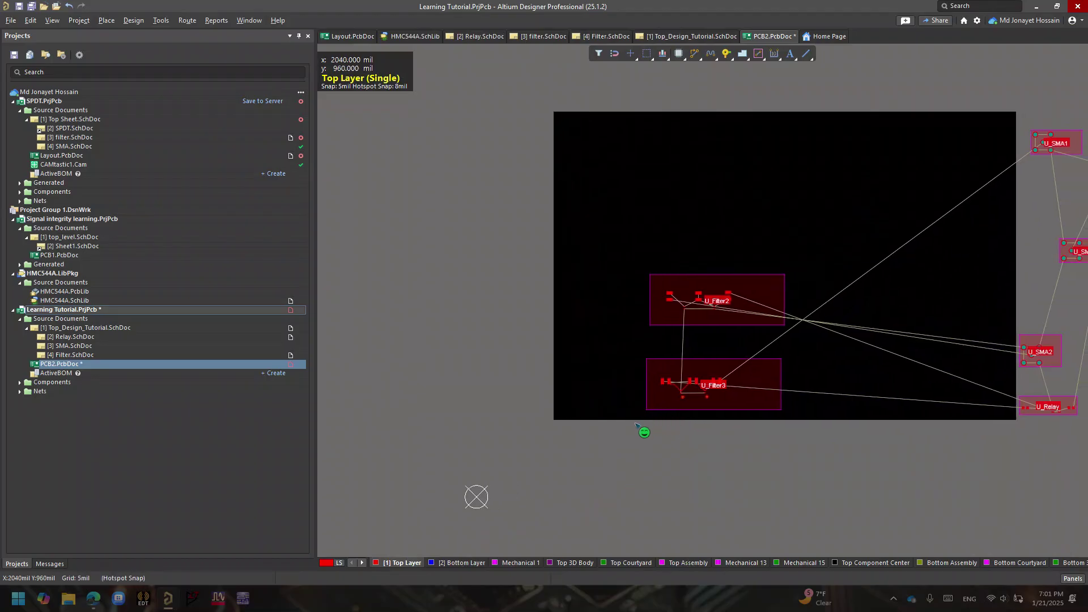
key(shift+s)
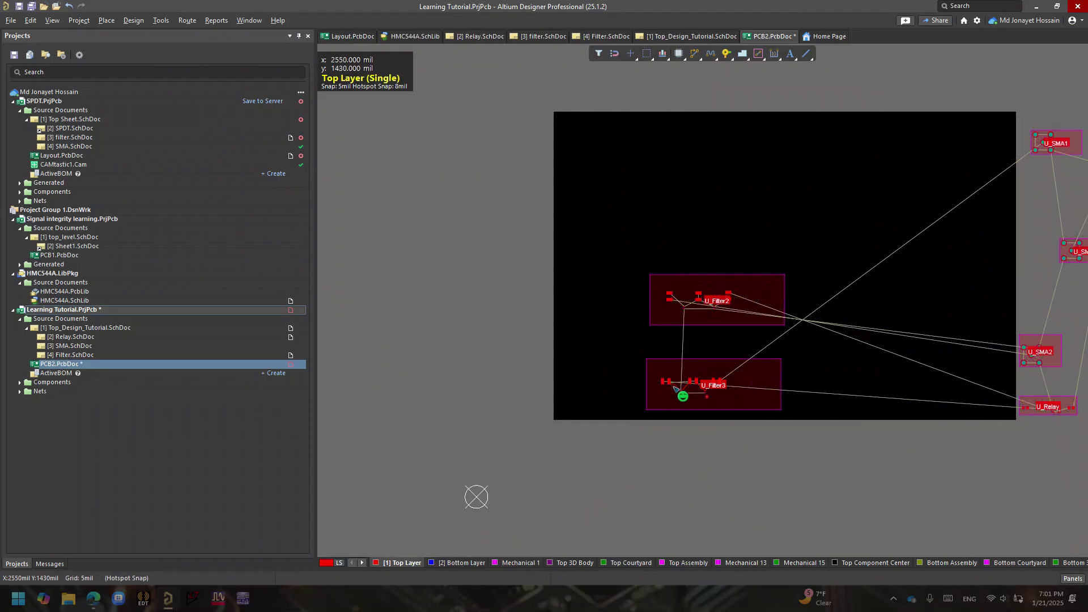
key(shift+s)
Step: Assign the via below C1_U_Filter3 to the GND net
right_drag(698, 378, 632, 379)
ctrl+scroll(634, 381, up, 5)
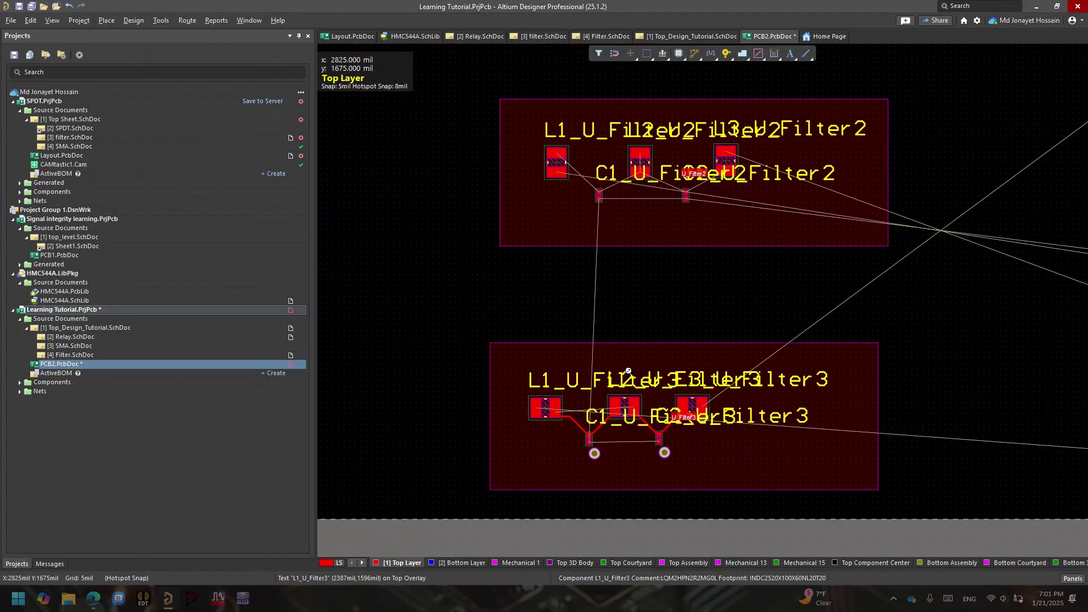
ctrl+scroll(612, 447, down, 1)
ctrl+scroll(607, 454, up, 5)
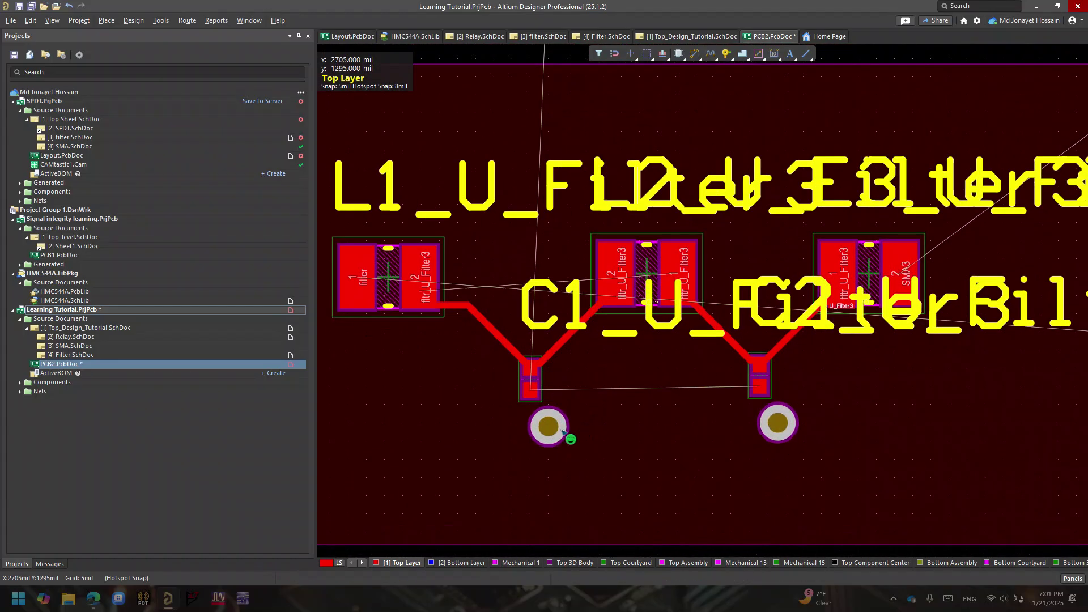
click(565, 433)
click(578, 410)
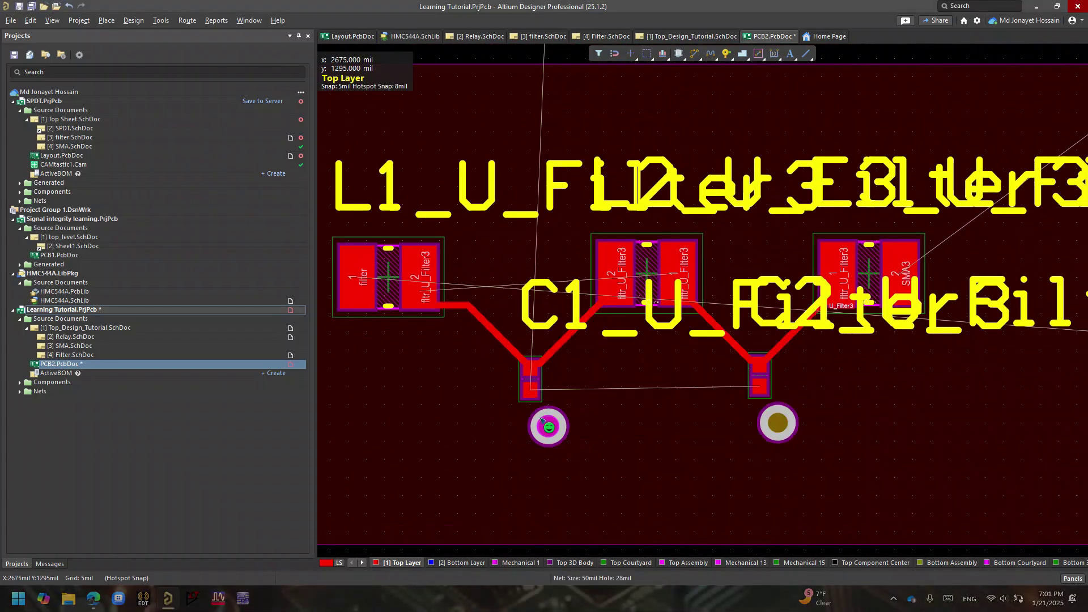
double_click(553, 423)
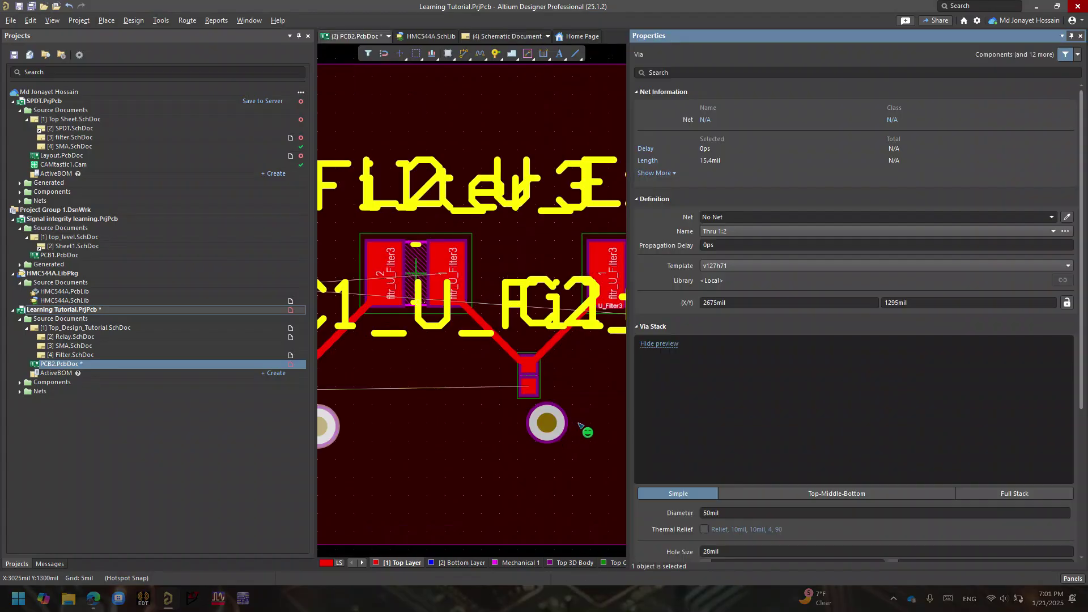
click(1052, 217)
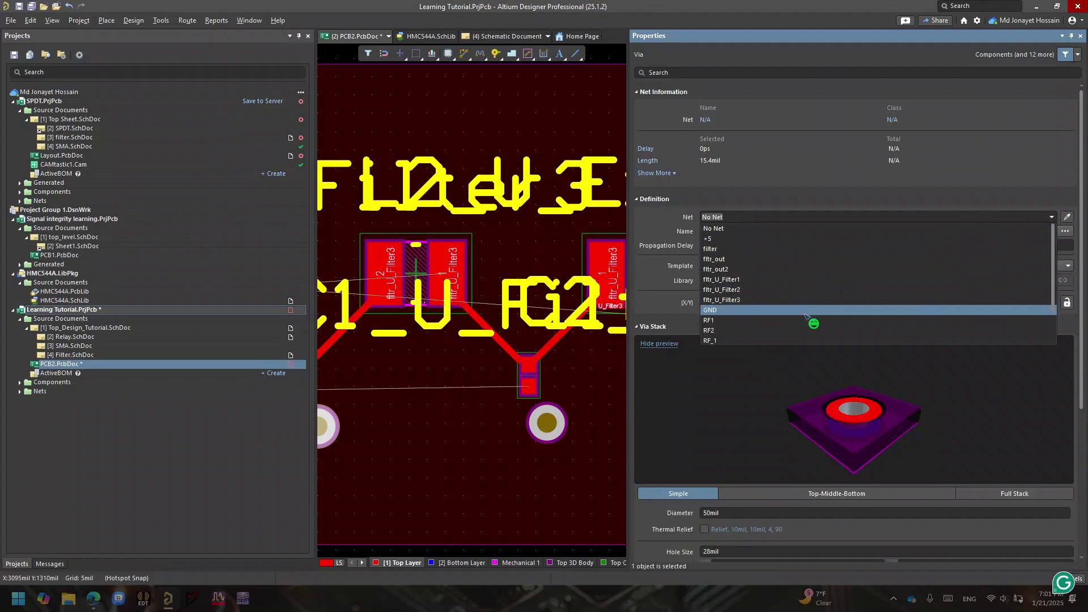
click(733, 310)
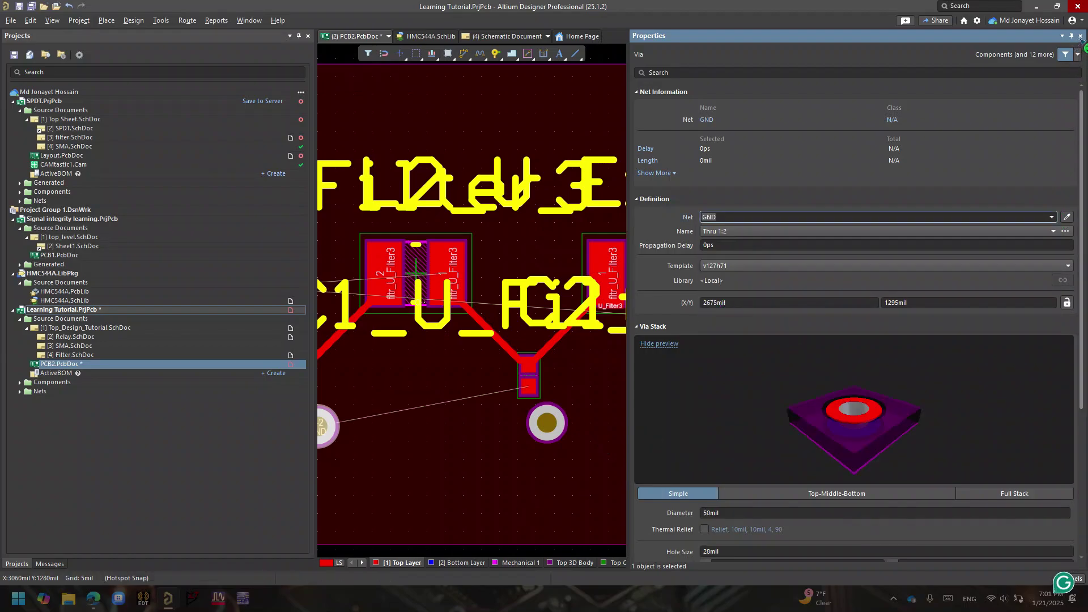
click(1080, 36)
Step: Assign the via below C2_U_Filter3 to the GND net and close the via properties
double_click(780, 422)
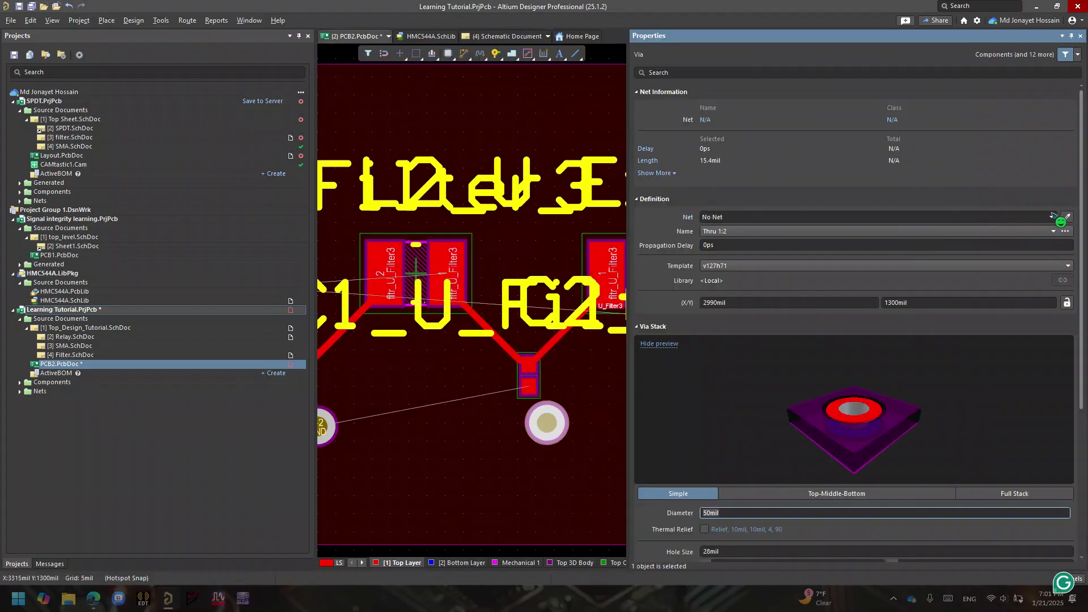
click(1053, 217)
click(831, 318)
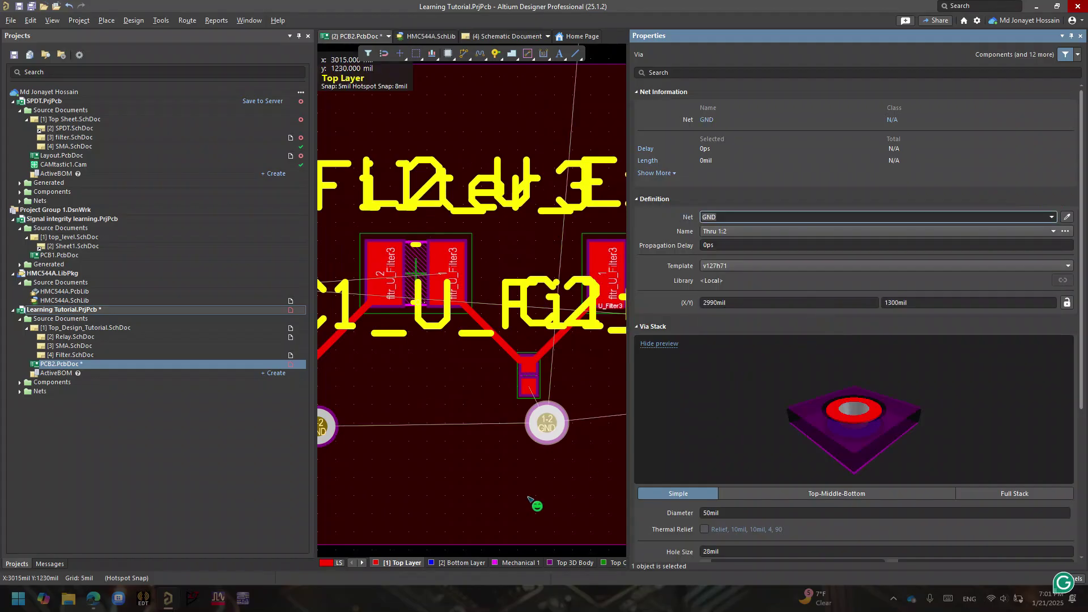
click(546, 422)
right_drag(566, 490, 597, 369)
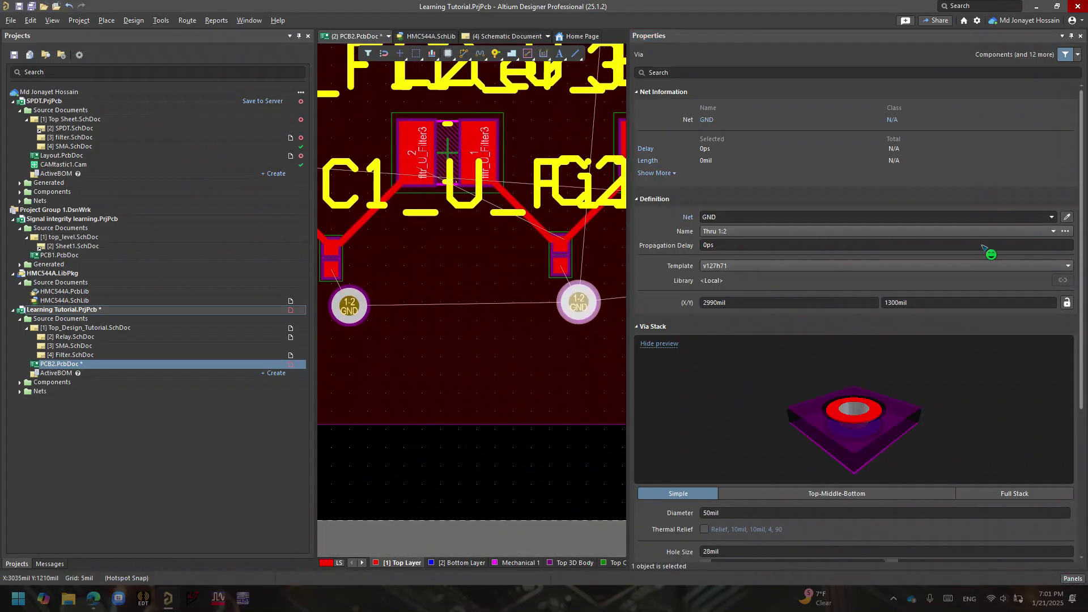
click(1080, 36)
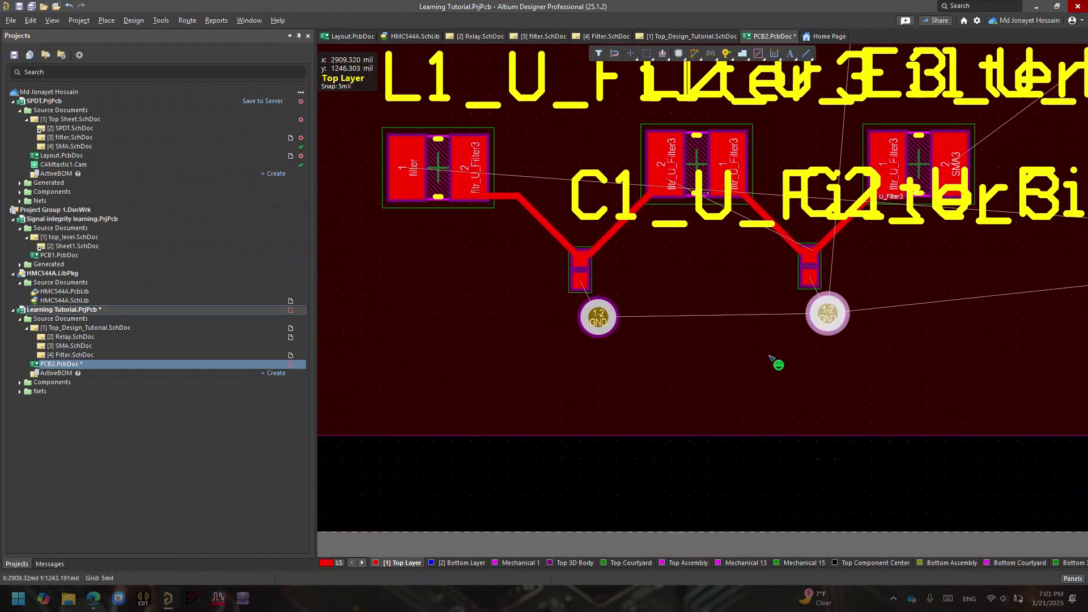
Step: Route Top Layer GND tracks from the lower pads of C1_U_Filter3 and C2_U_Filter3 to the vias below them
key(ctrl+w)
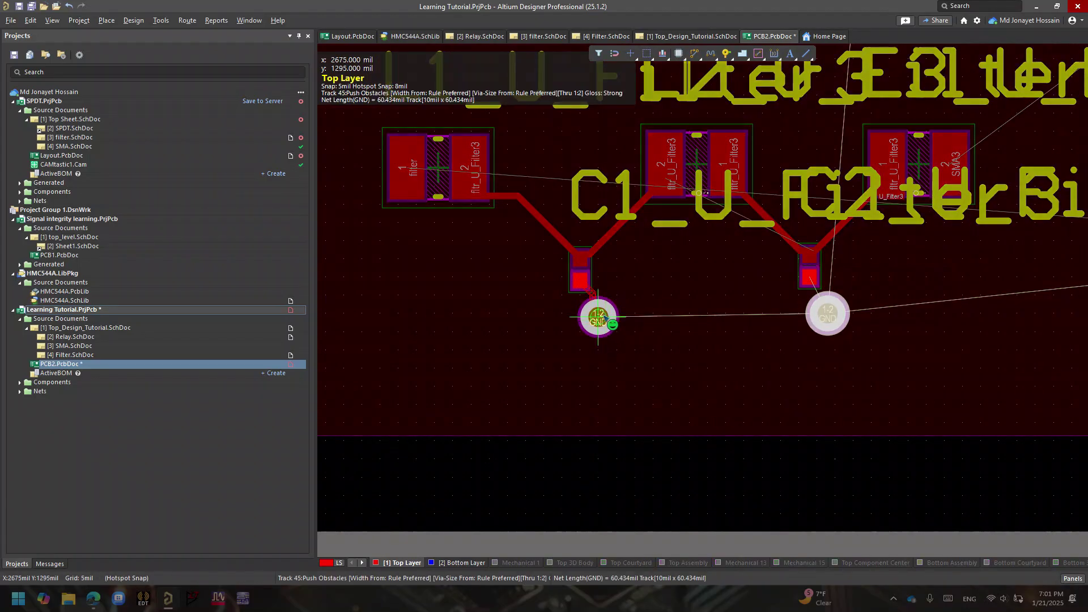
click(828, 305)
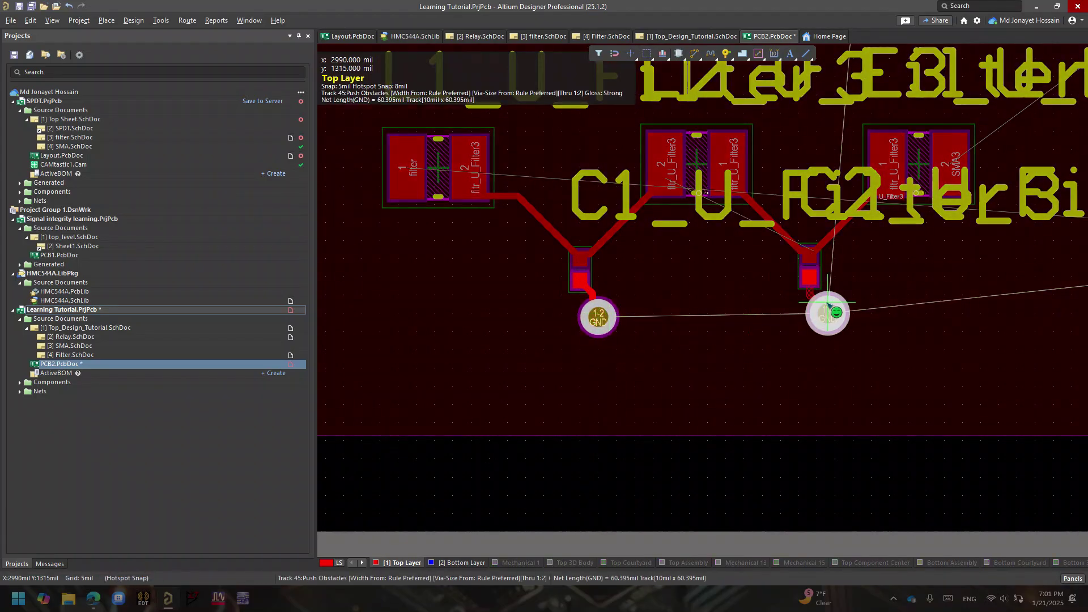
click(830, 311)
right_click(857, 297)
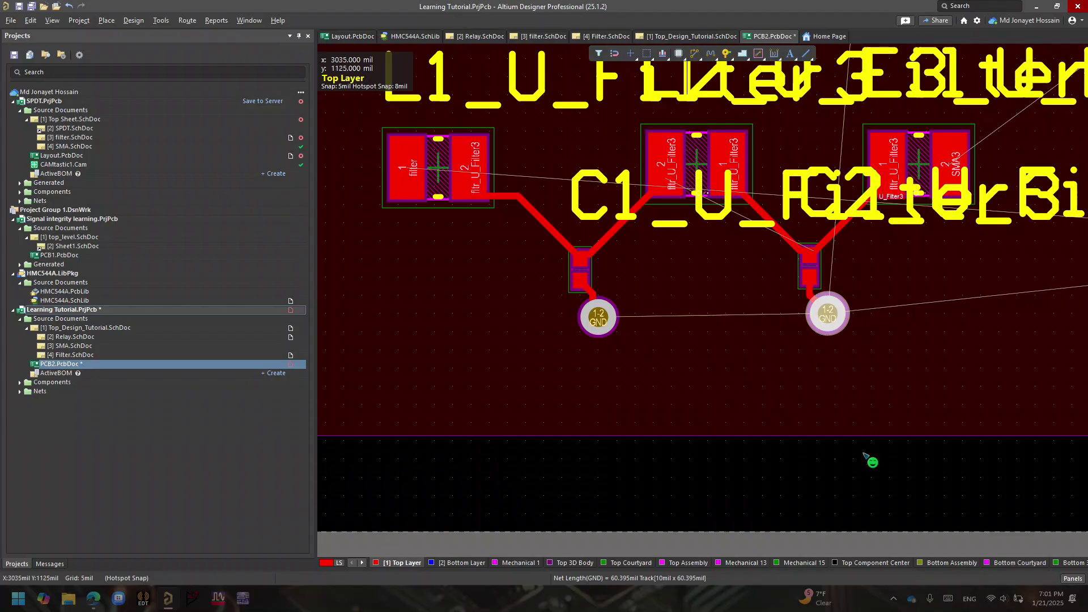
right_click(889, 484)
Step: Narrow the U_Filter3 room by moving its right edge inward, closer to the filter components
right_drag(894, 229, 639, 312)
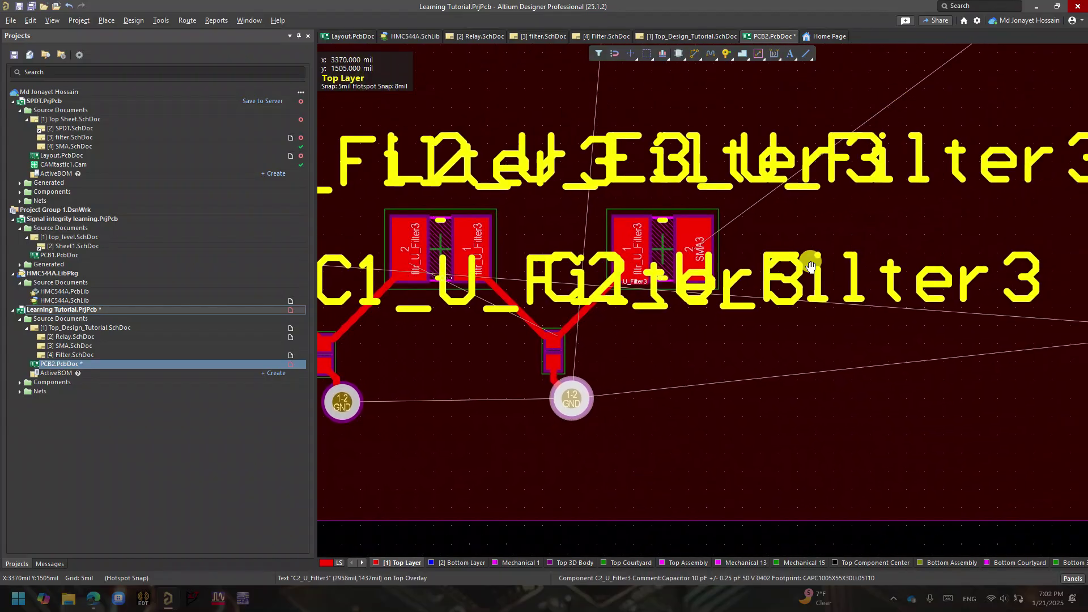
ctrl+scroll(810, 262, down, 3)
right_drag(880, 255, 628, 358)
ctrl+scroll(628, 359, down, 3)
click(780, 356)
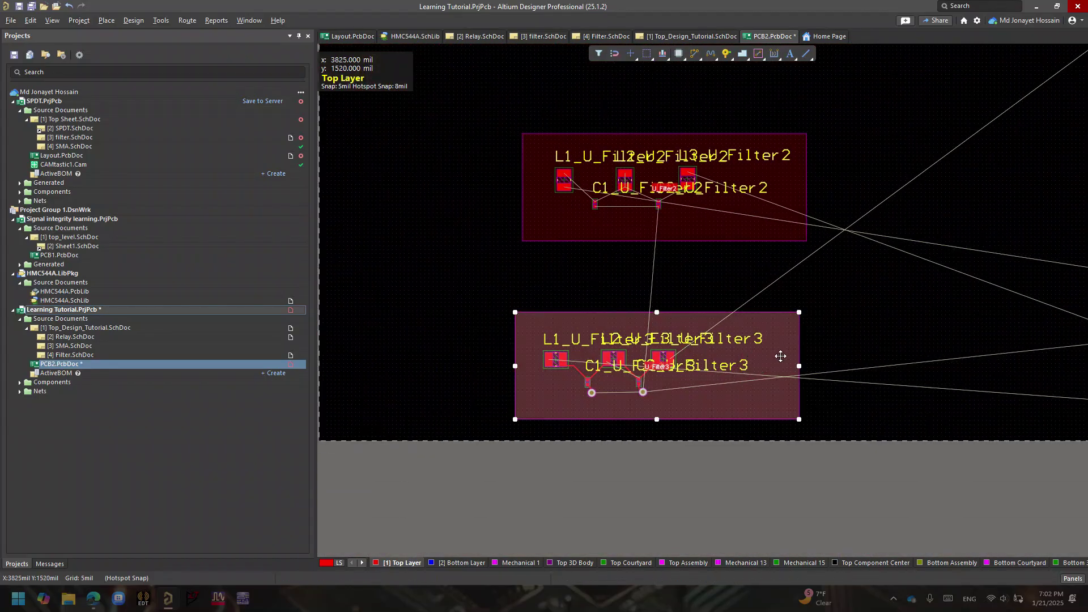
drag(800, 366, 773, 366)
click(790, 462)
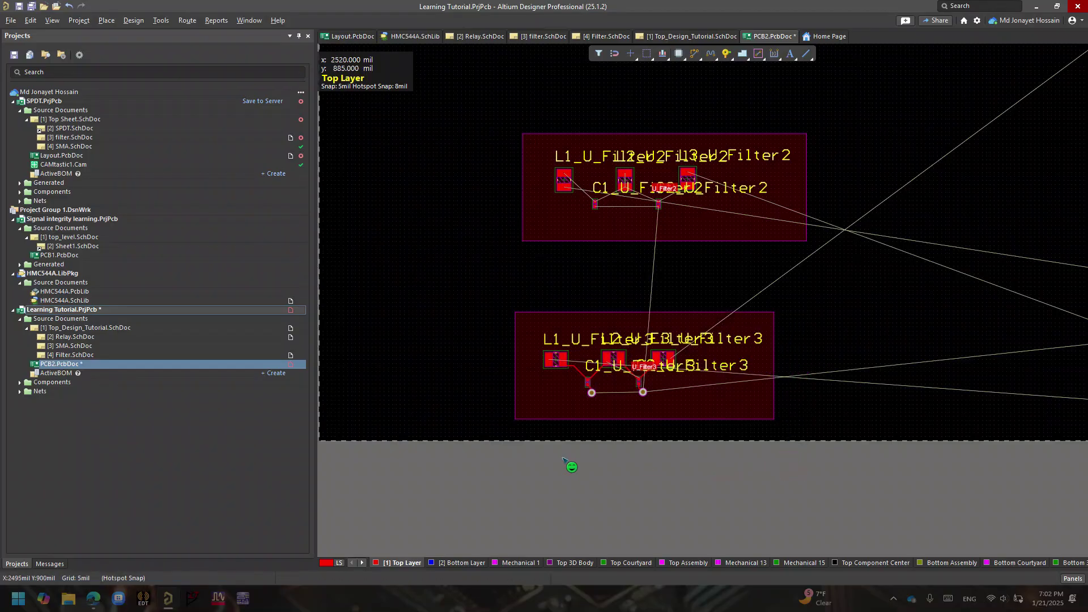
Step: Copy the room format of U_Filter3 to U_Filter2, matching components by source designator and removing whole affected connections
click(141, 21)
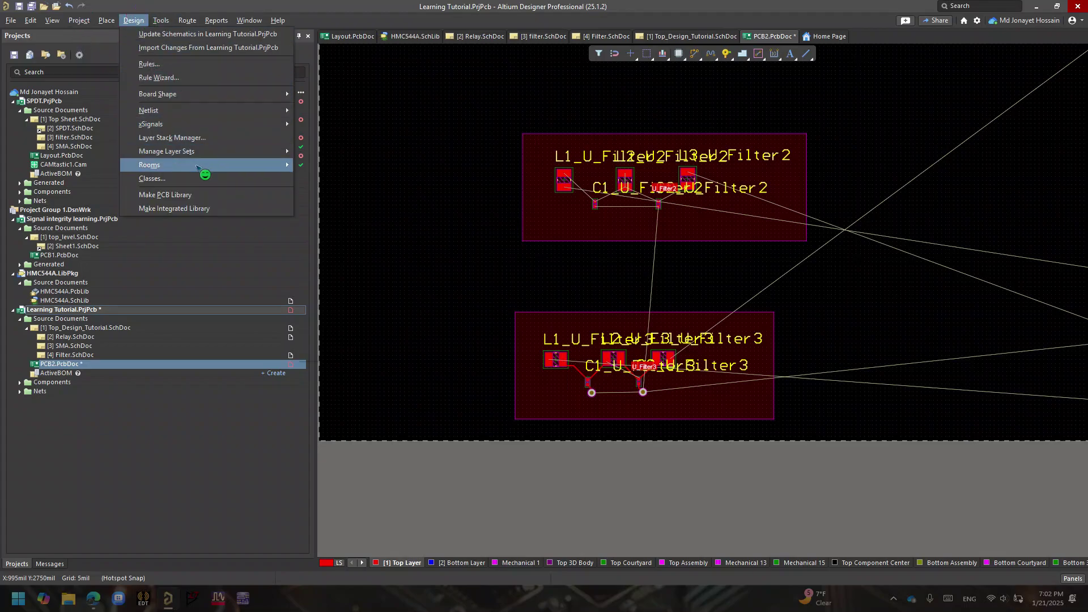
mouse_move(199, 167)
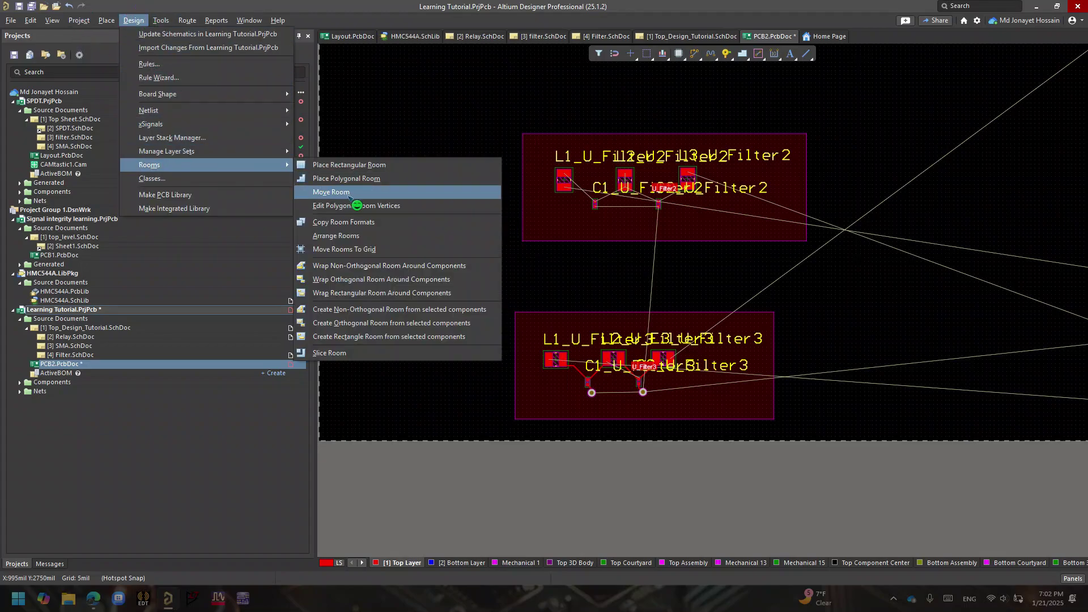
click(363, 221)
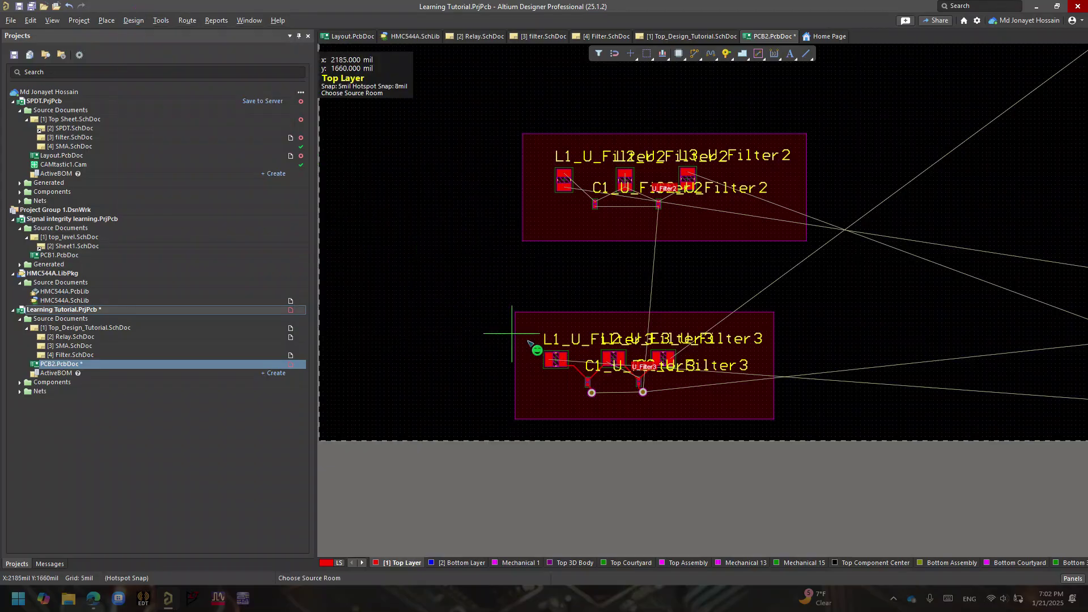
click(576, 393)
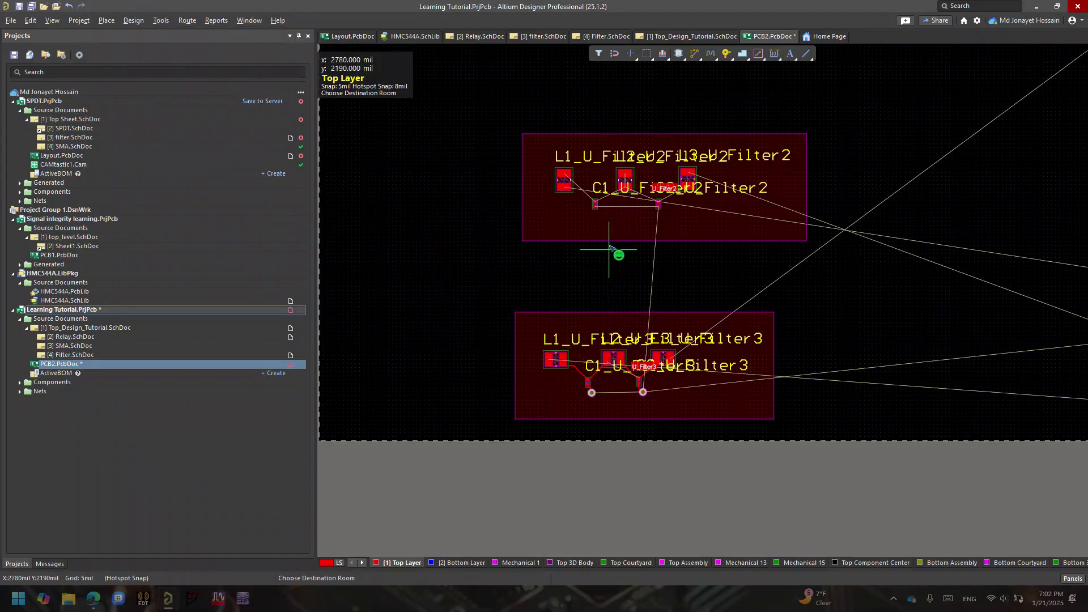
click(612, 218)
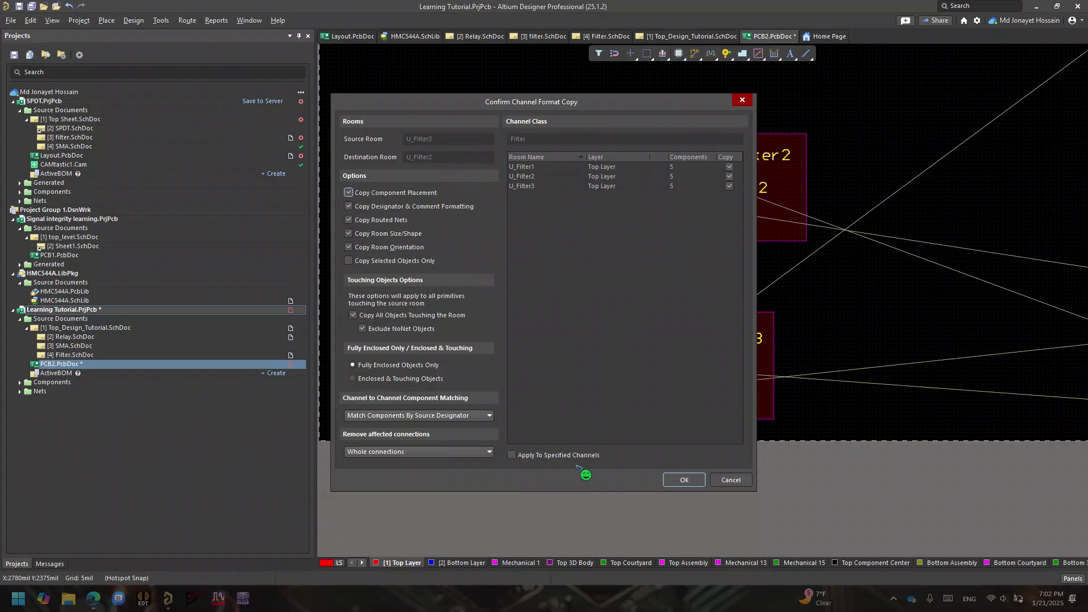
click(479, 450)
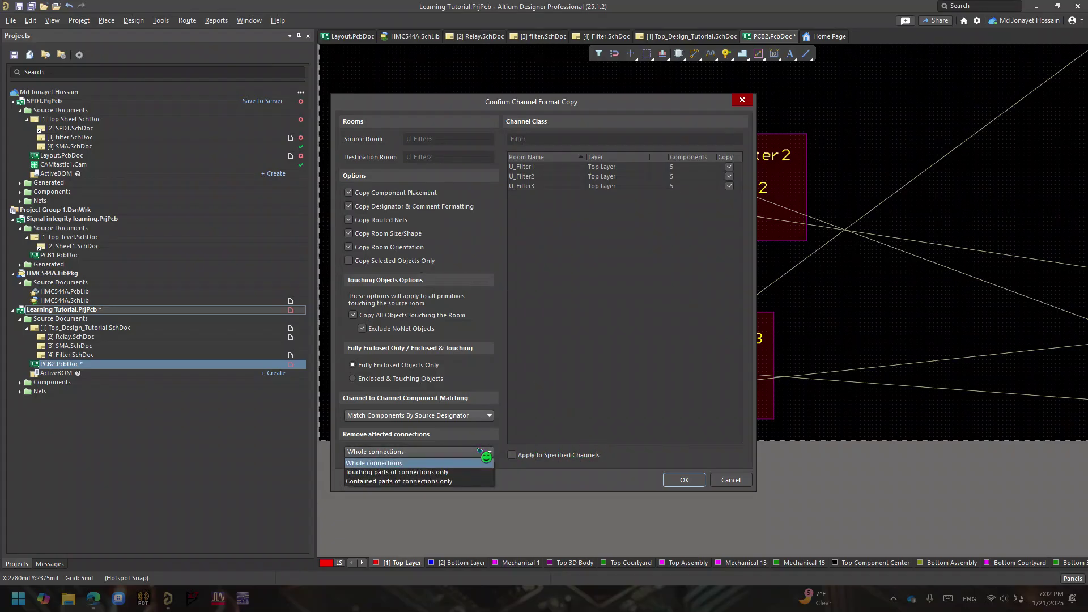
click(469, 415)
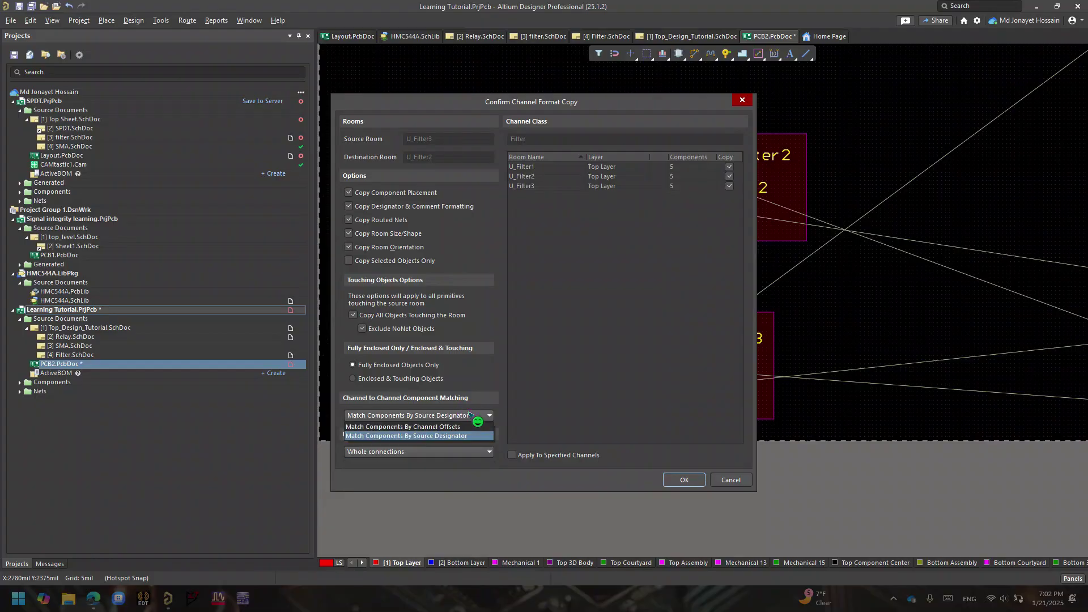
click(558, 391)
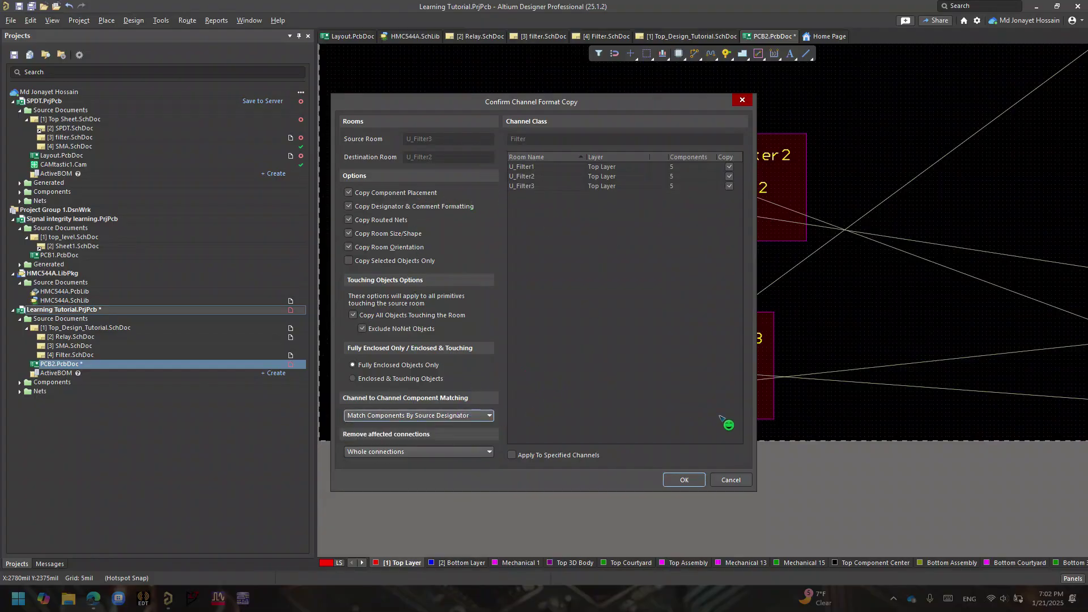
click(701, 480)
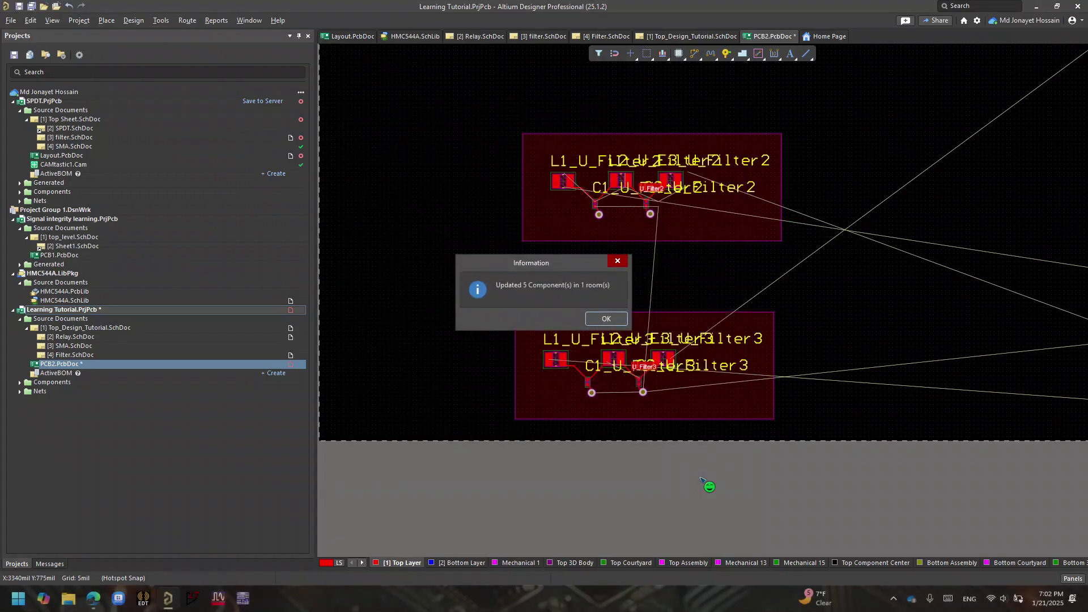
click(624, 319)
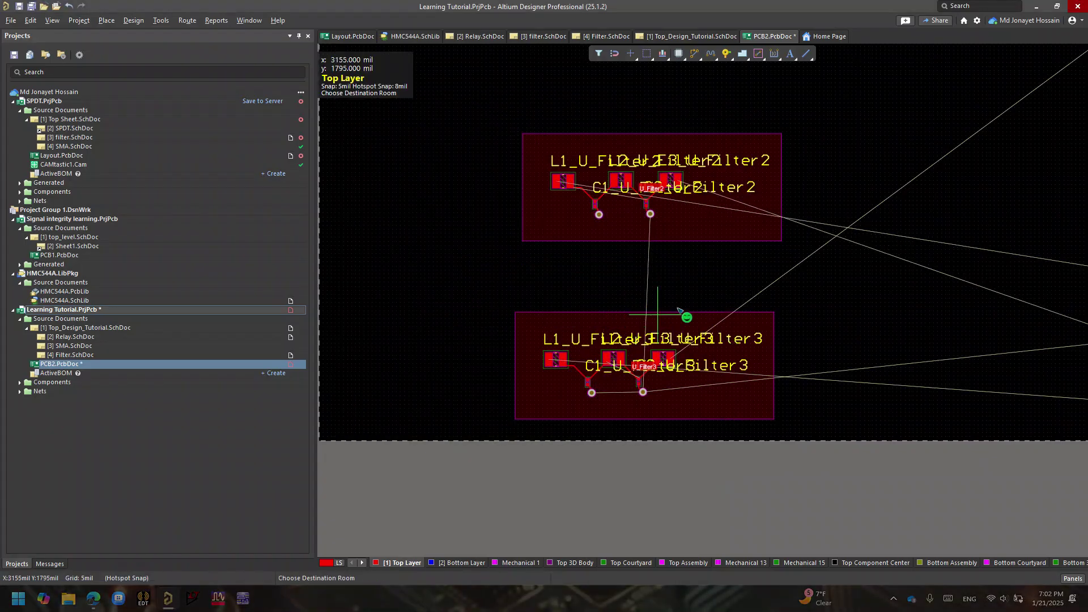
ctrl+scroll(604, 244, up, 5)
click(600, 238)
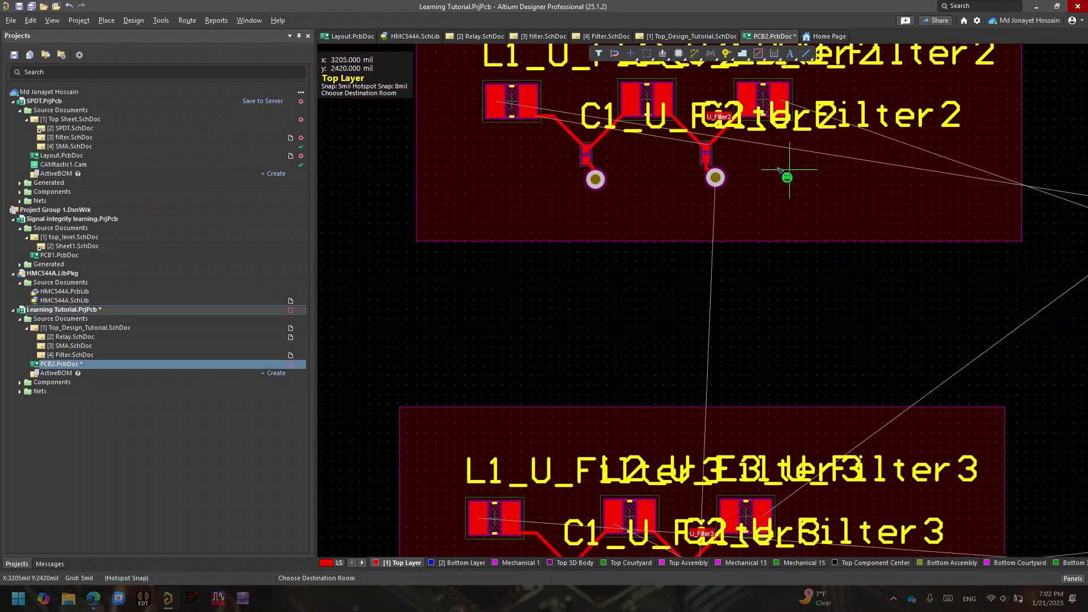
Step: Move the U_Filter1 room with its components onto the board, above the U_Filter2 room
ctrl+scroll(725, 218, down, 4)
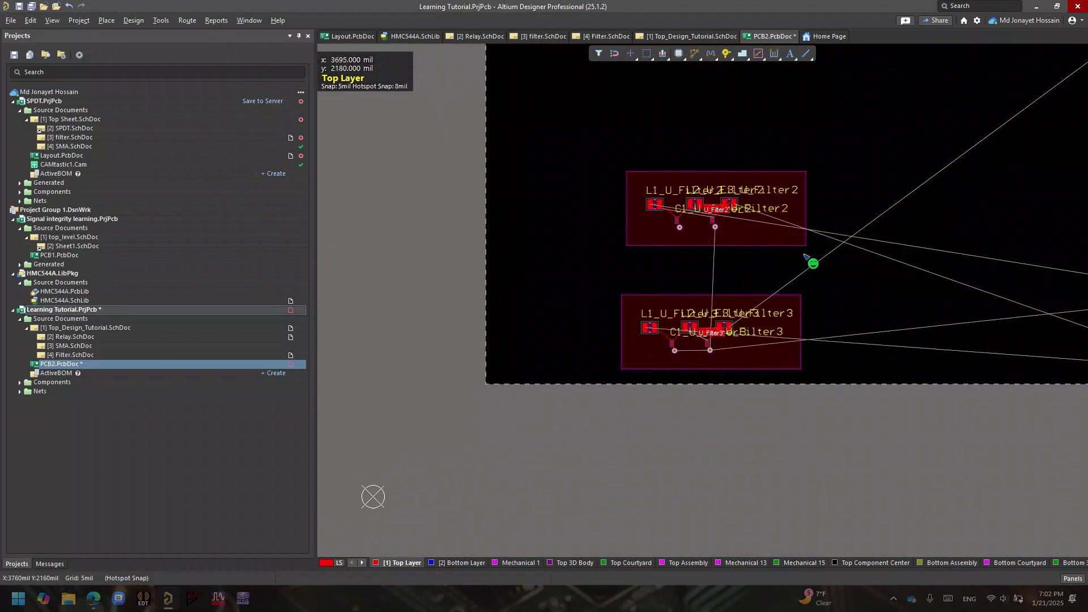
right_drag(986, 148, 950, 288)
ctrl+scroll(642, 332, down, 3)
ctrl+scroll(889, 251, up, 8)
drag(922, 261, 272, 346)
right_drag(419, 368, 974, 179)
ctrl+scroll(837, 240, down, 6)
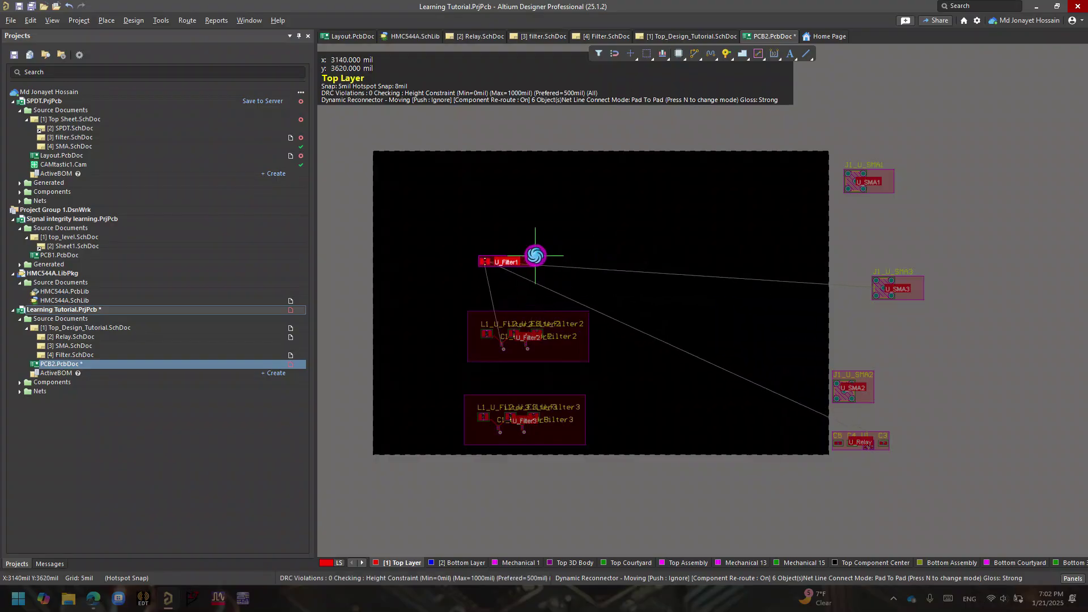
click(533, 253)
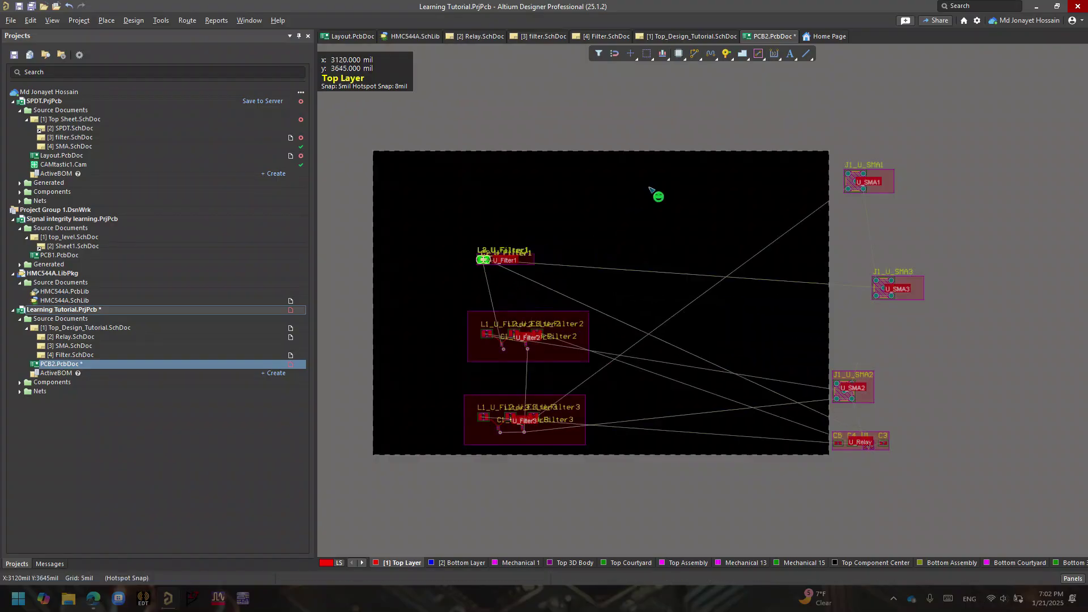
Step: Copy the room format of U_Filter2, including component placement and routed nets, to the U_Filter1 room
click(133, 20)
mouse_move(207, 151)
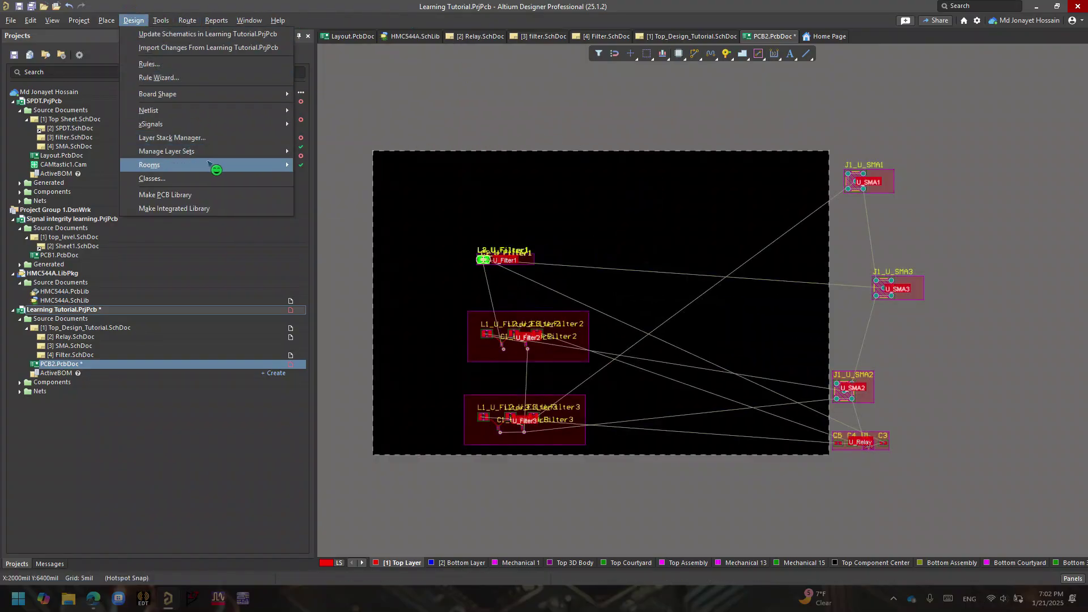
click(347, 223)
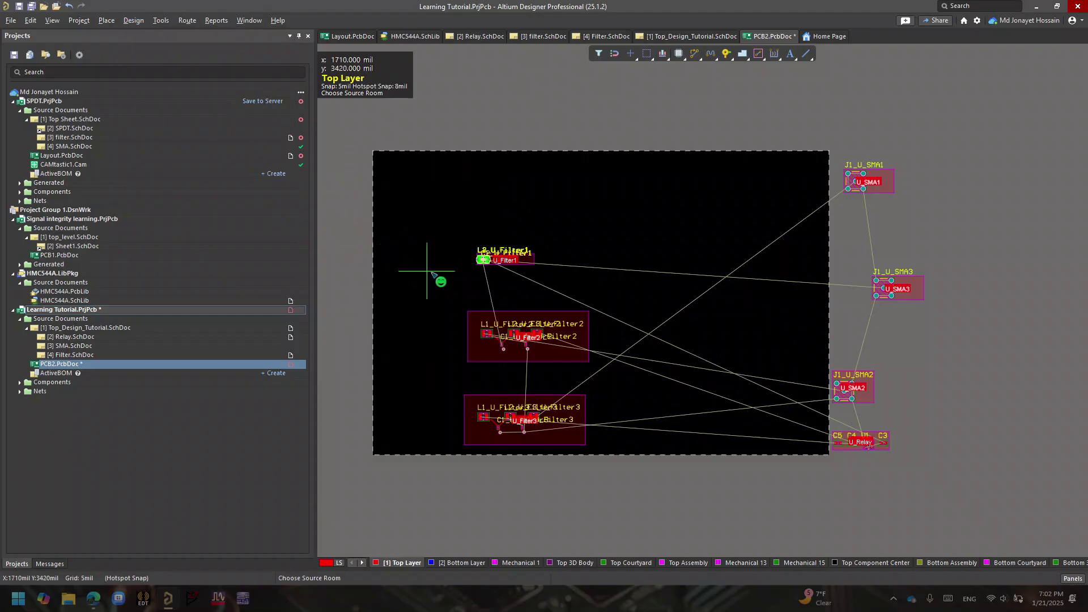
click(549, 354)
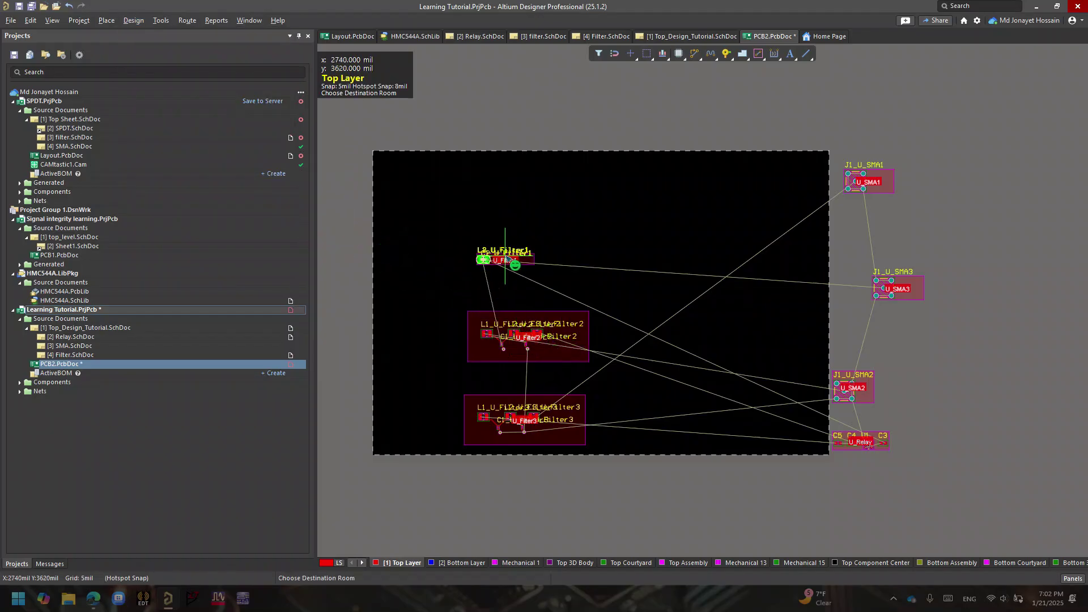
click(508, 261)
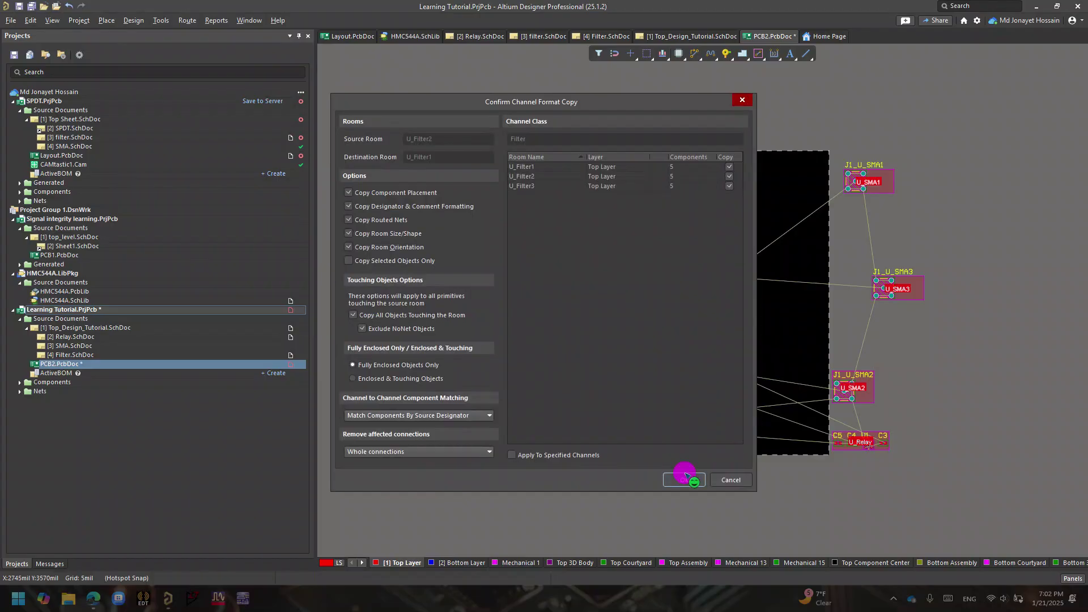
click(684, 479)
click(607, 316)
ctrl+scroll(510, 244, up, 5)
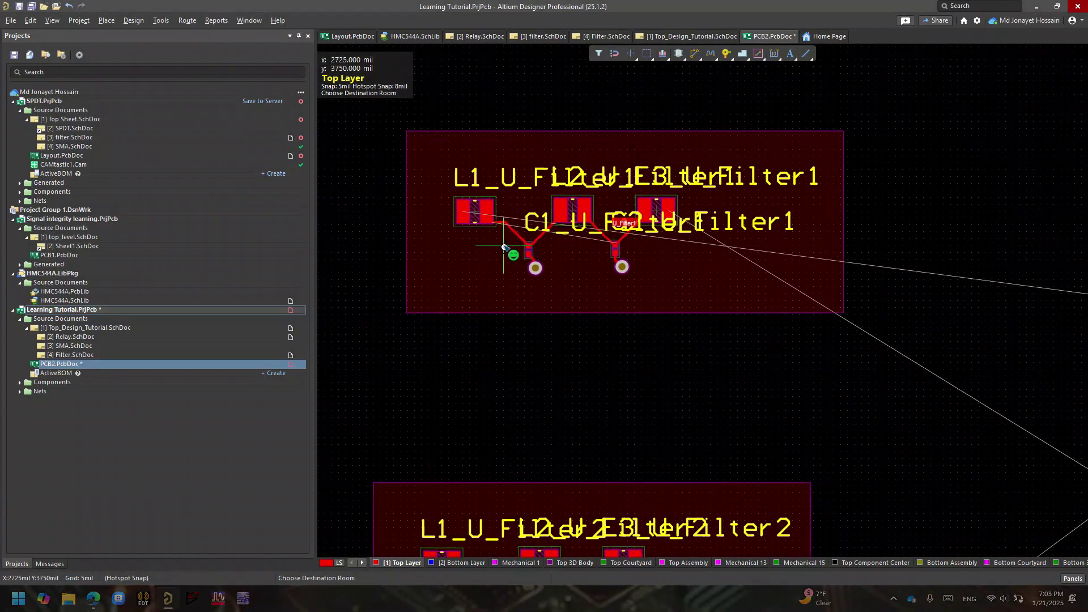
Step: Examine the layouts of the three filter rooms and their remaining connections to the SMA and relay rooms
ctrl+scroll(510, 243, down, 4)
ctrl+scroll(597, 250, down, 2)
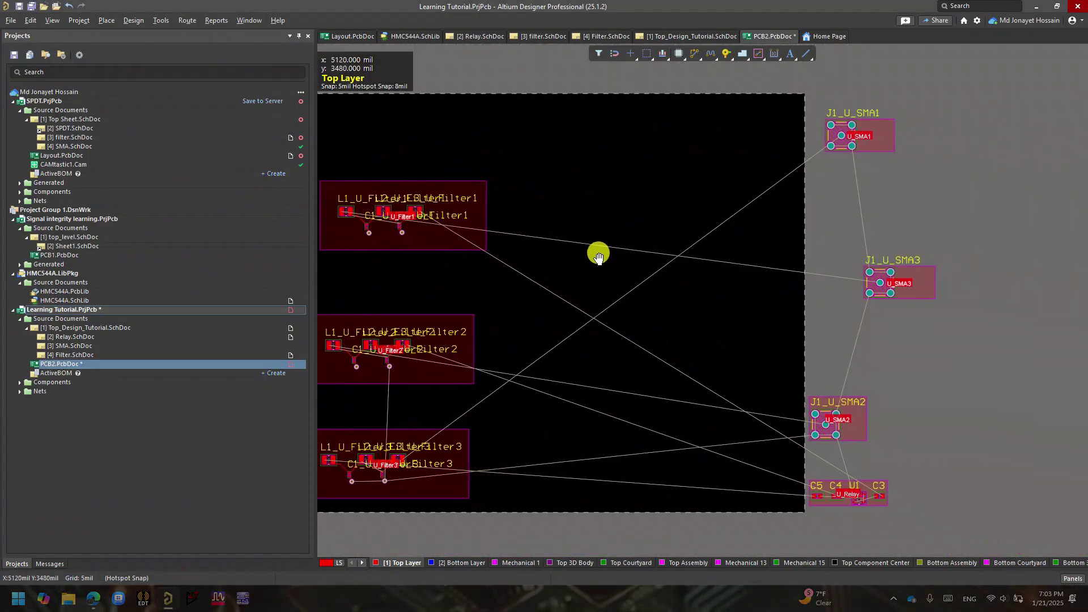
ctrl+scroll(758, 240, up, 2)
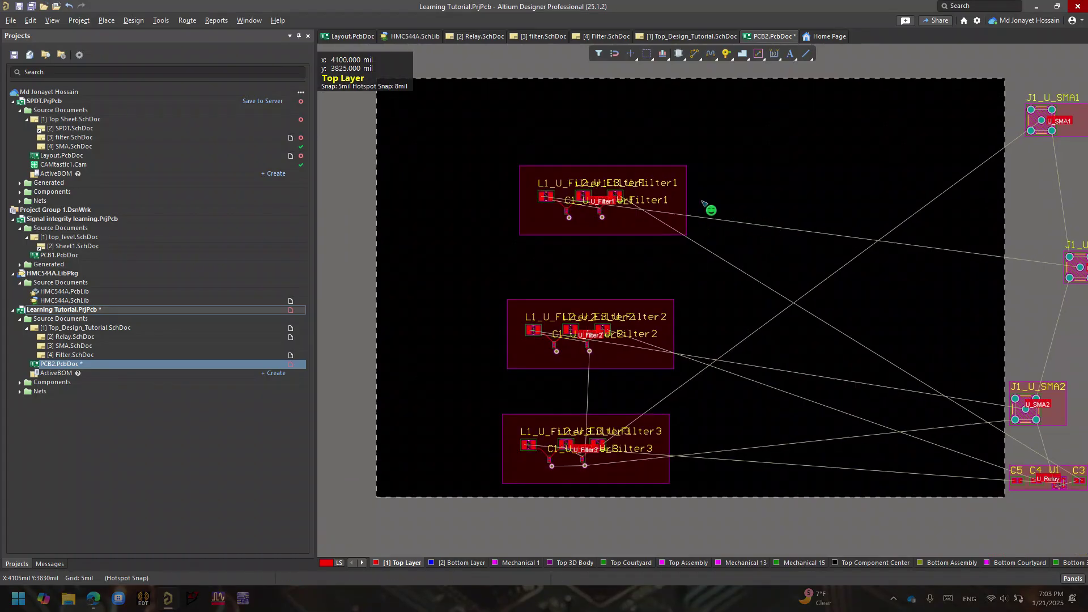
ctrl+scroll(737, 244, down, 4)
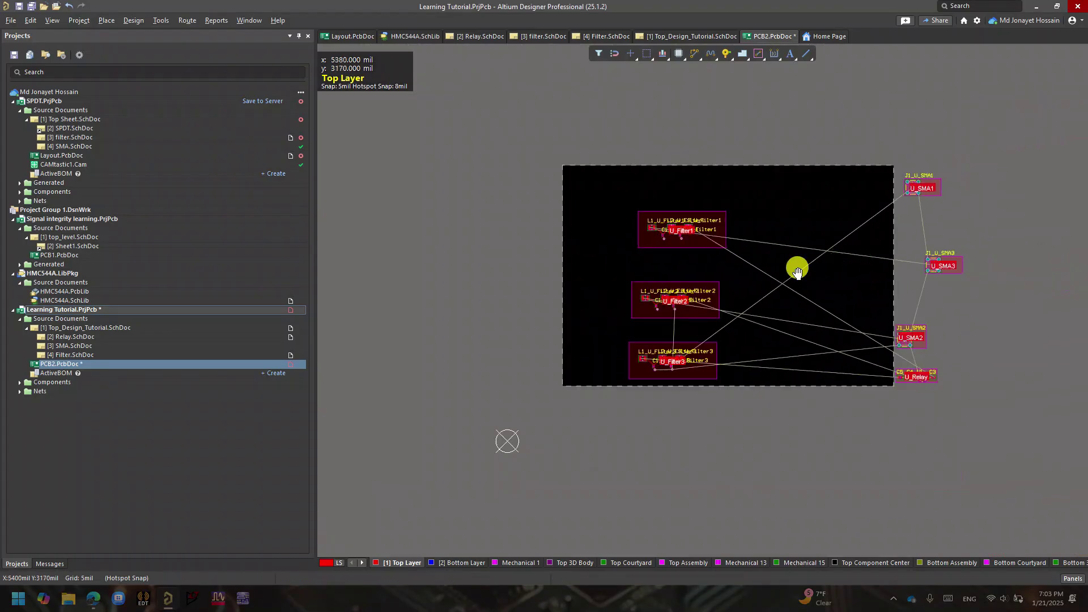
right_drag(798, 272, 732, 235)
right_drag(631, 267, 691, 257)
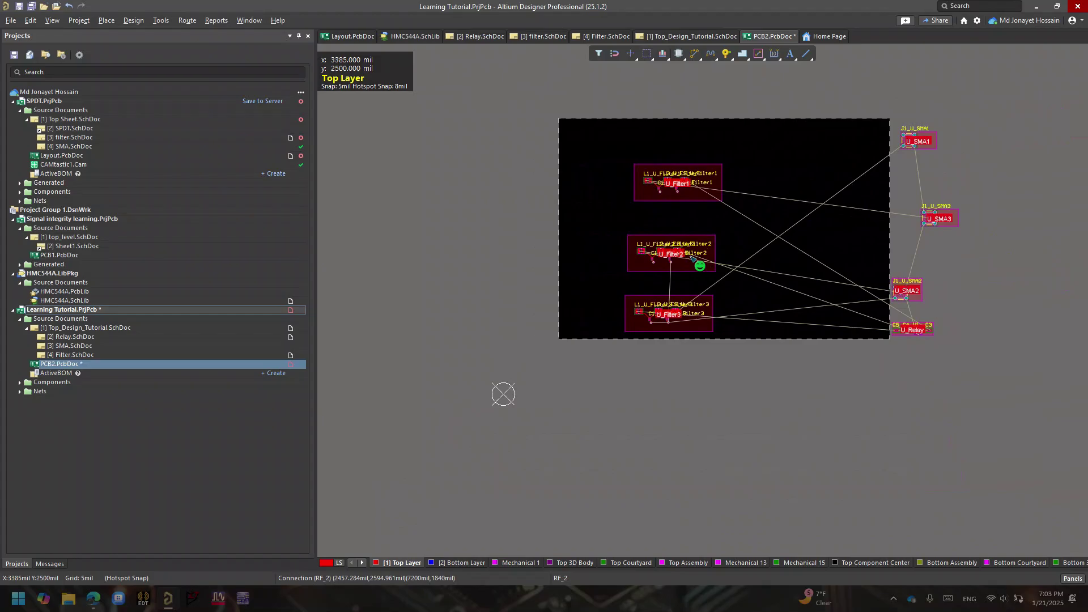
ctrl+scroll(693, 258, up, 4)
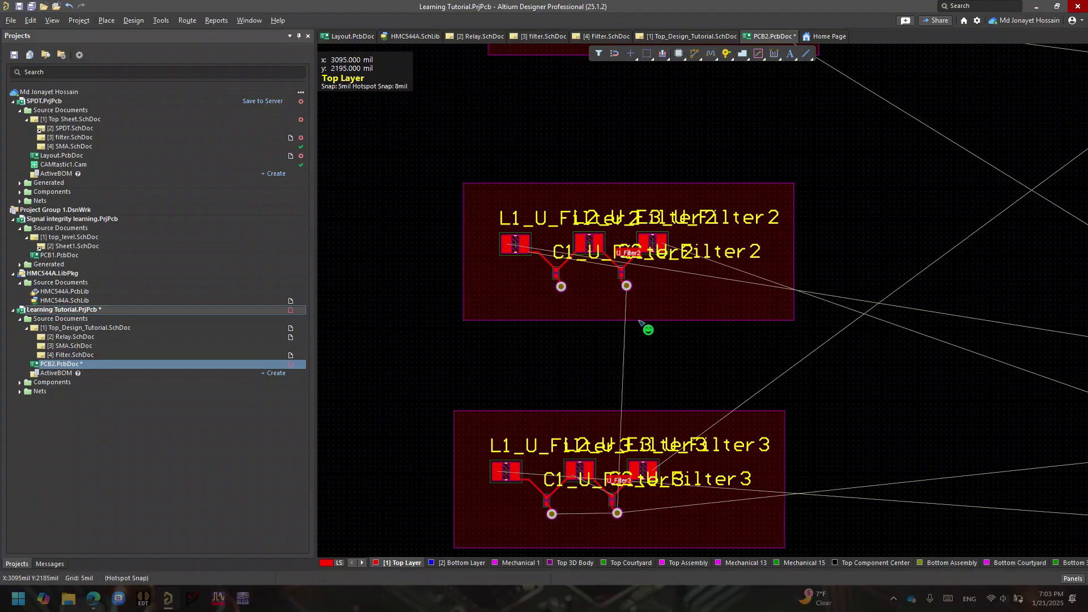
ctrl+scroll(678, 186, down, 2)
ctrl+scroll(683, 185, down, 1)
ctrl+scroll(612, 175, up, 2)
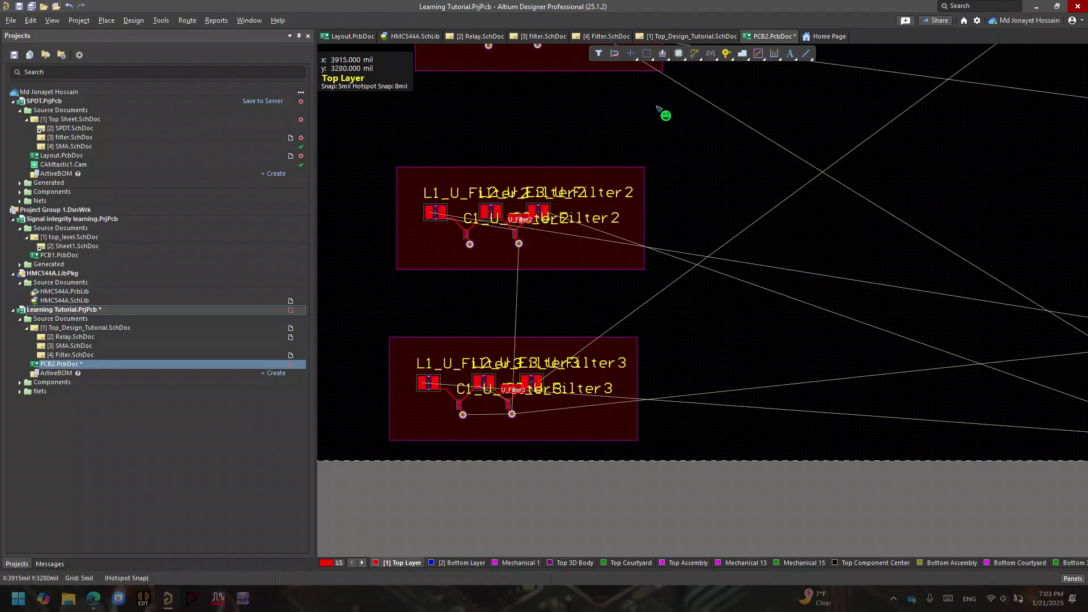
ctrl+scroll(661, 158, down, 5)
scroll(692, 384, up, 2)
ctrl+scroll(637, 231, up, 10)
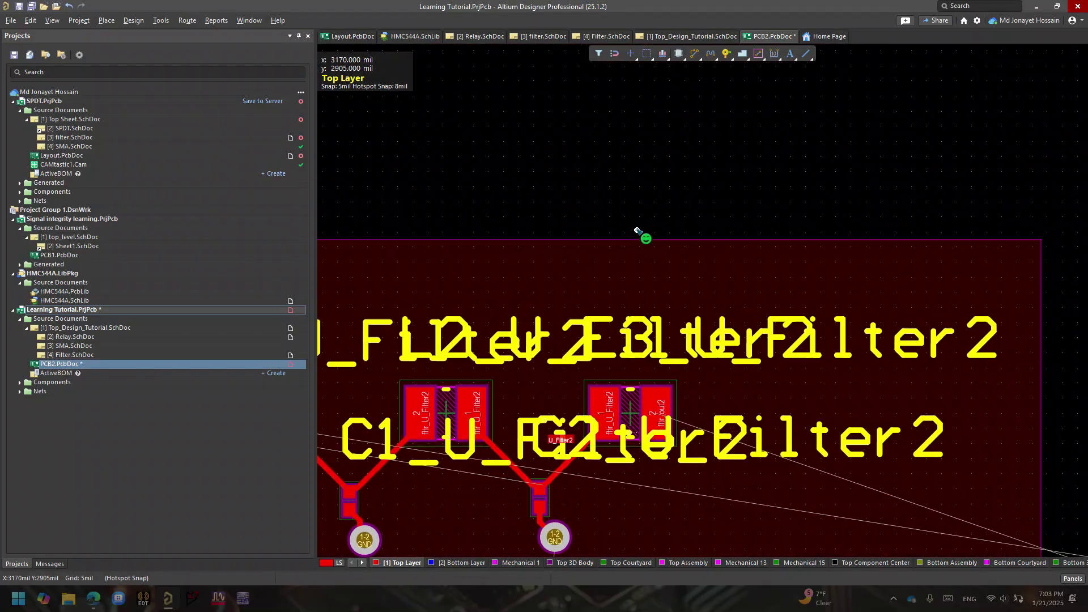
ctrl+scroll(637, 231, down, 8)
ctrl+scroll(644, 234, up, 4)
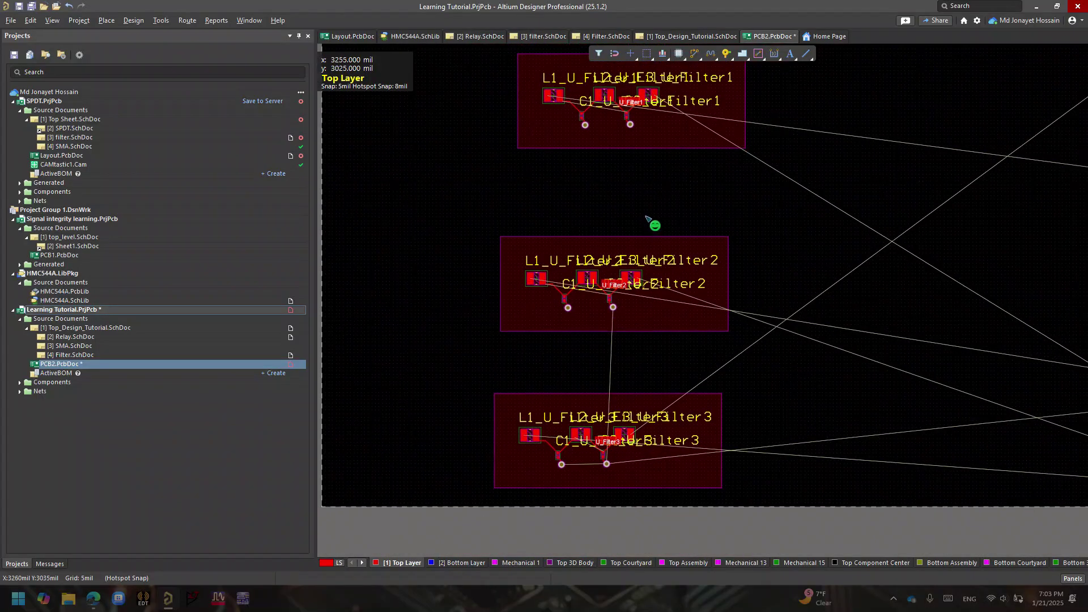
right_drag(673, 220, 629, 249)
ctrl+scroll(736, 249, down, 3)
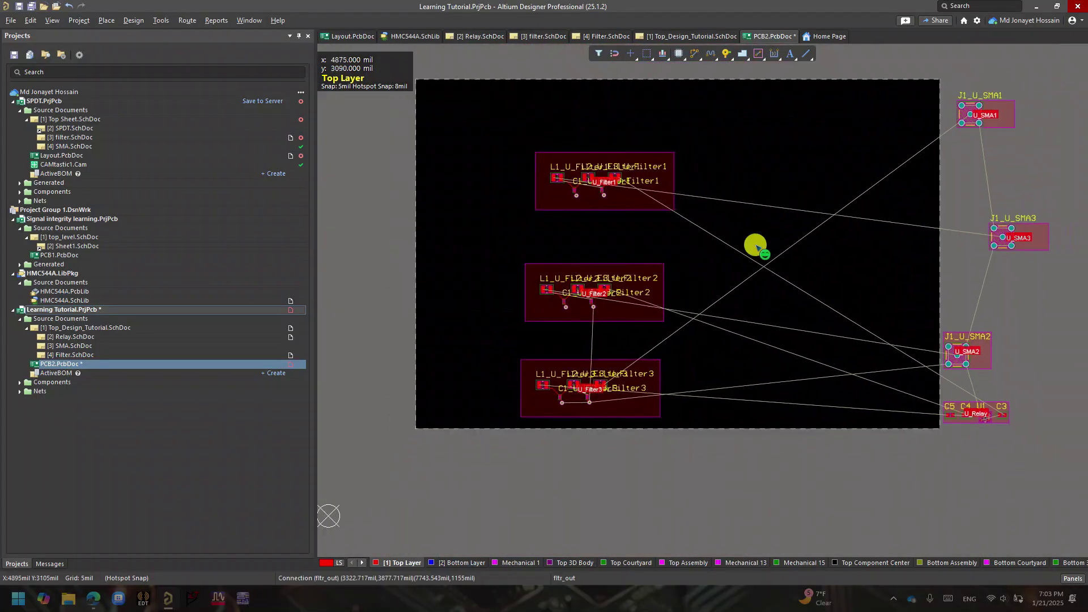